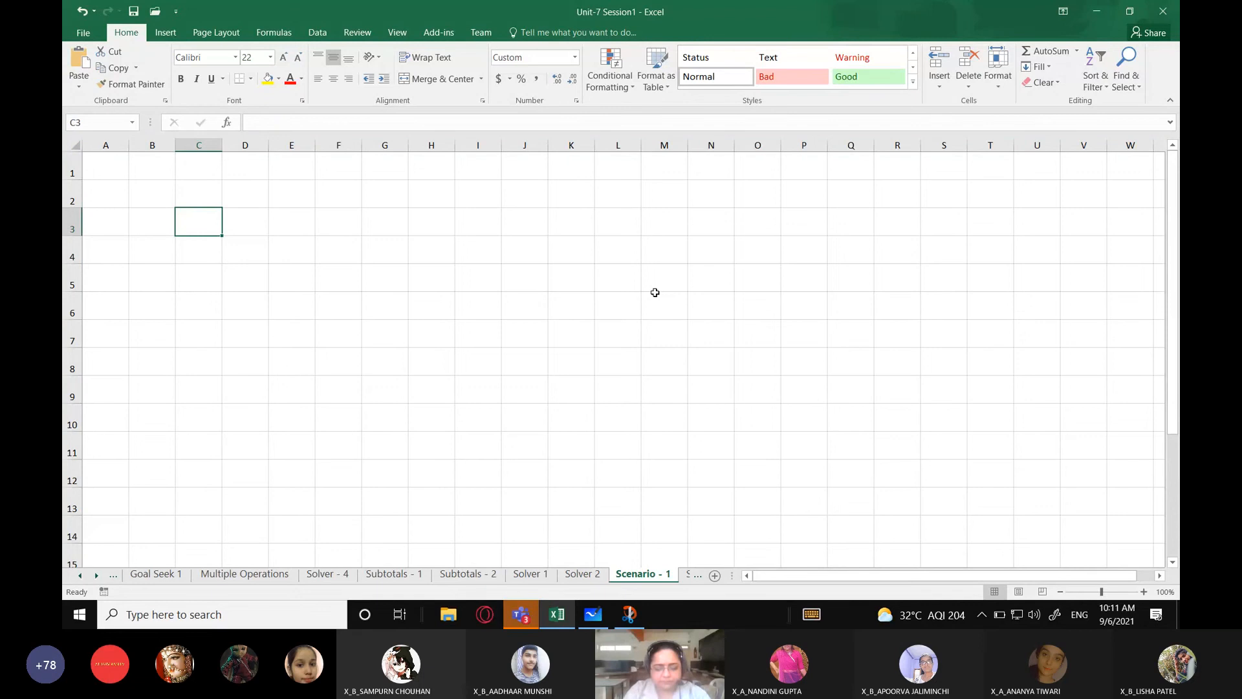
pyautogui.write('Expenses')
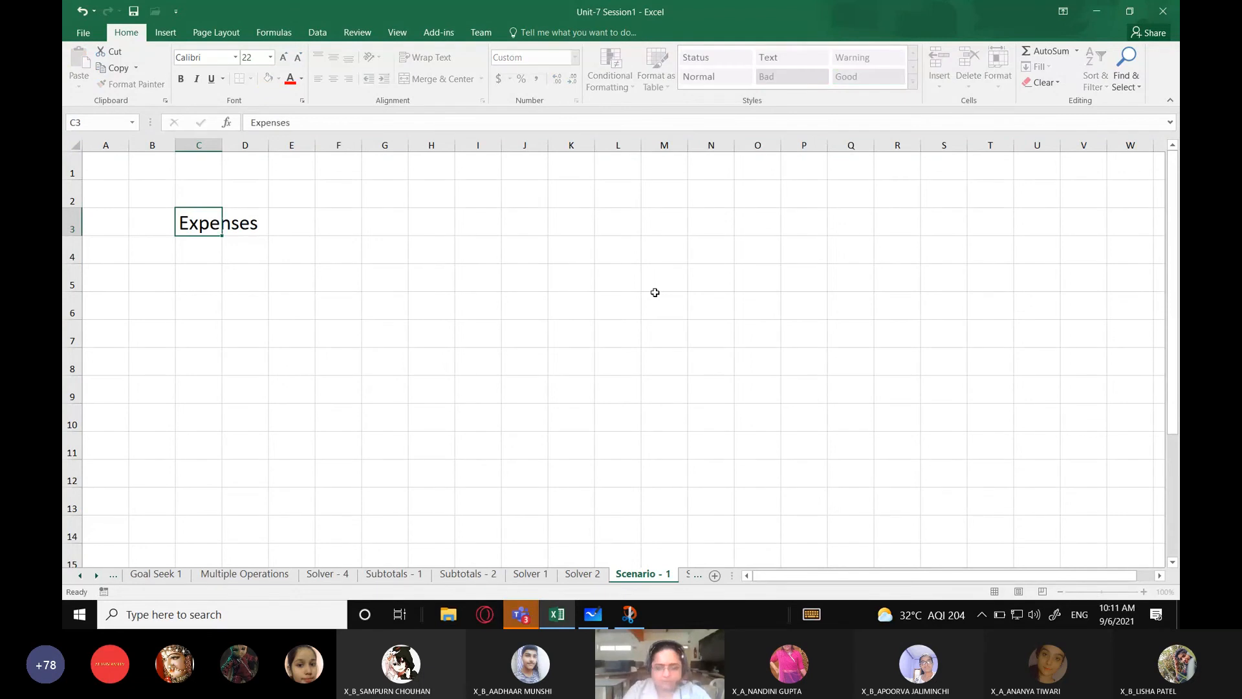
pyautogui.press('Tab')
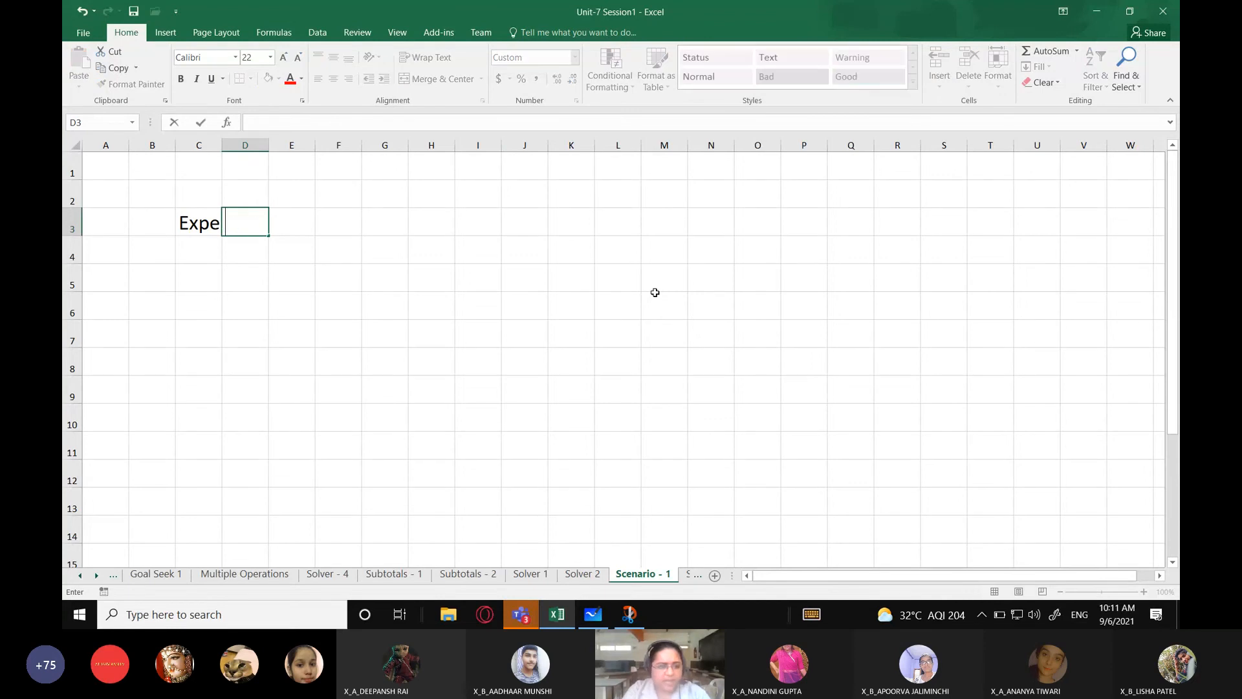
pyautogui.press('Left')
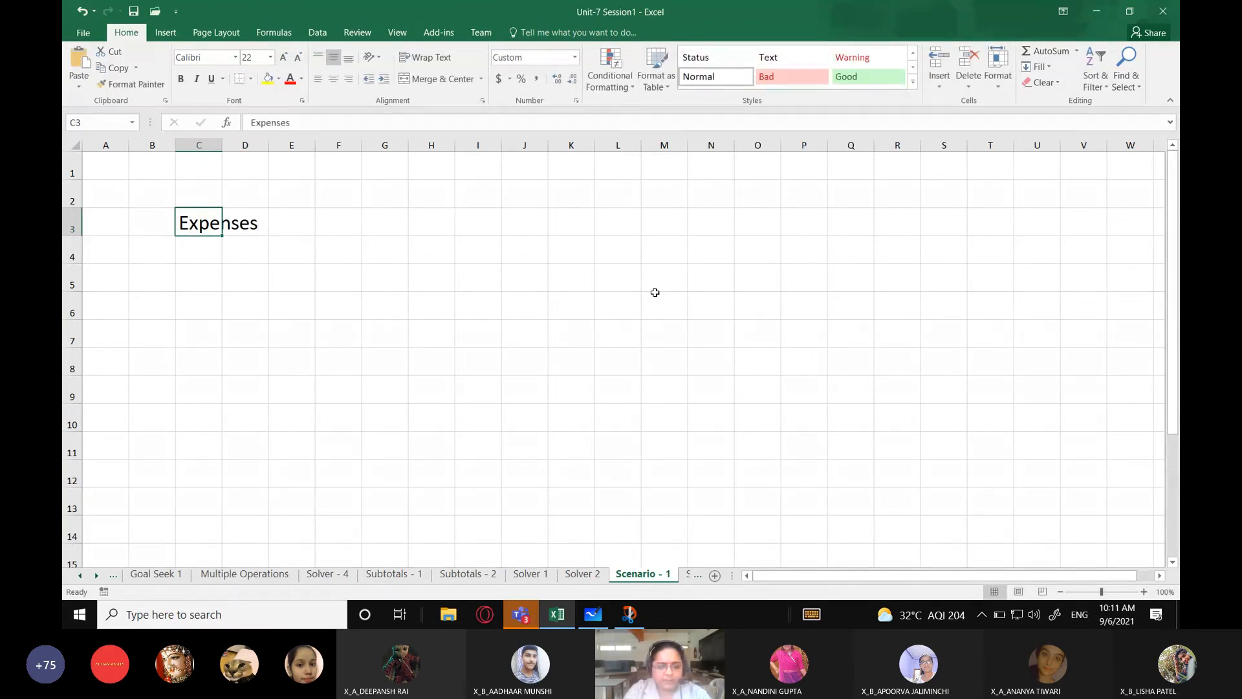
# Step: Enter the label "Income" in C3 with the amount 35000 beside it in D3
pyautogui.write('Income')
pyautogui.press('Tab')
pyautogui.press('Tab')
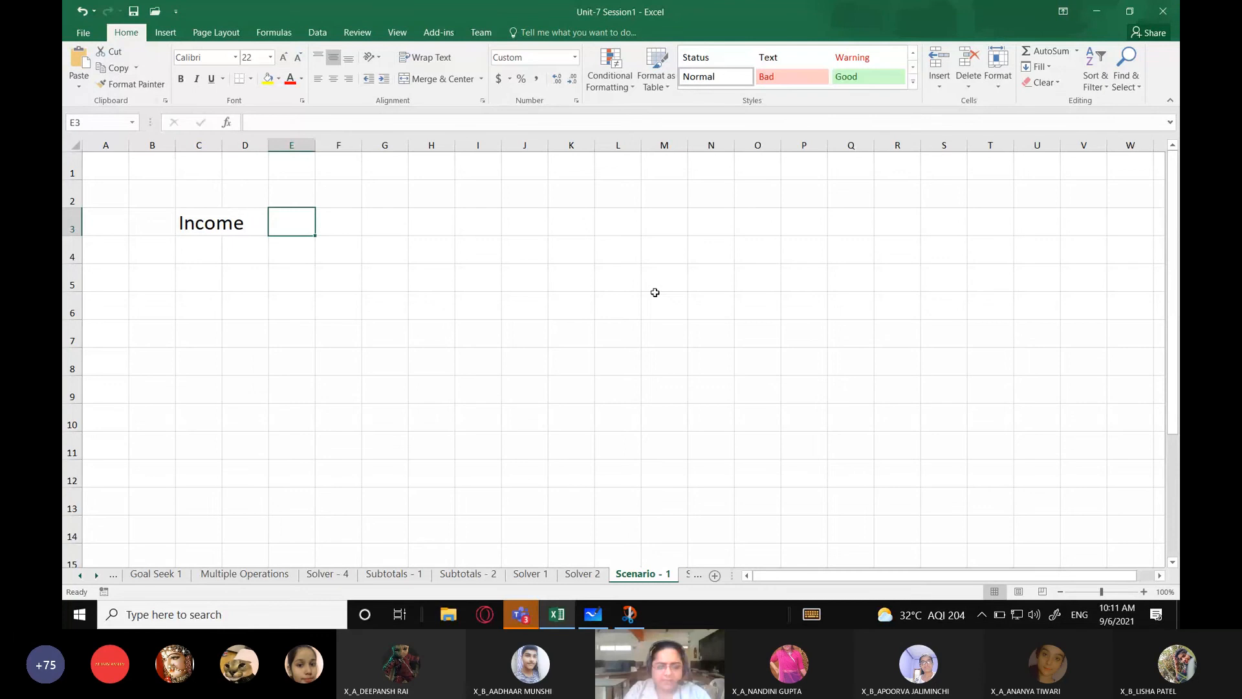
pyautogui.press('Left')
pyautogui.write('35000')
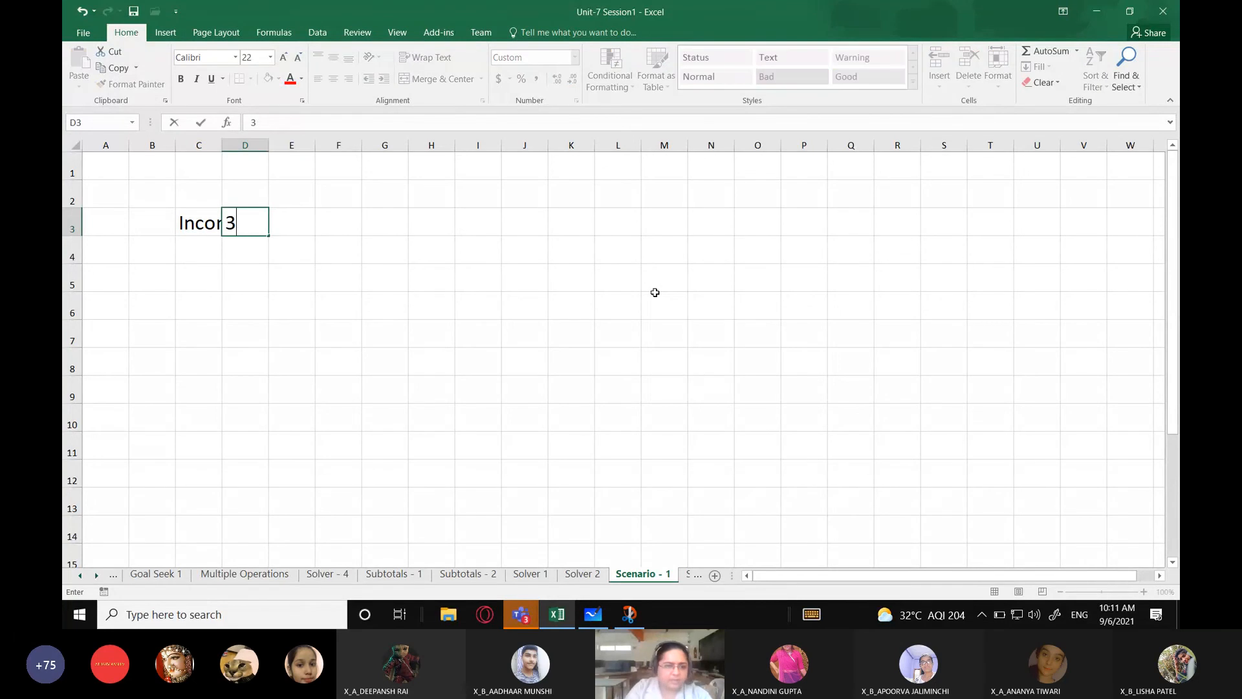
pyautogui.press('Return')
pyautogui.press('Left')
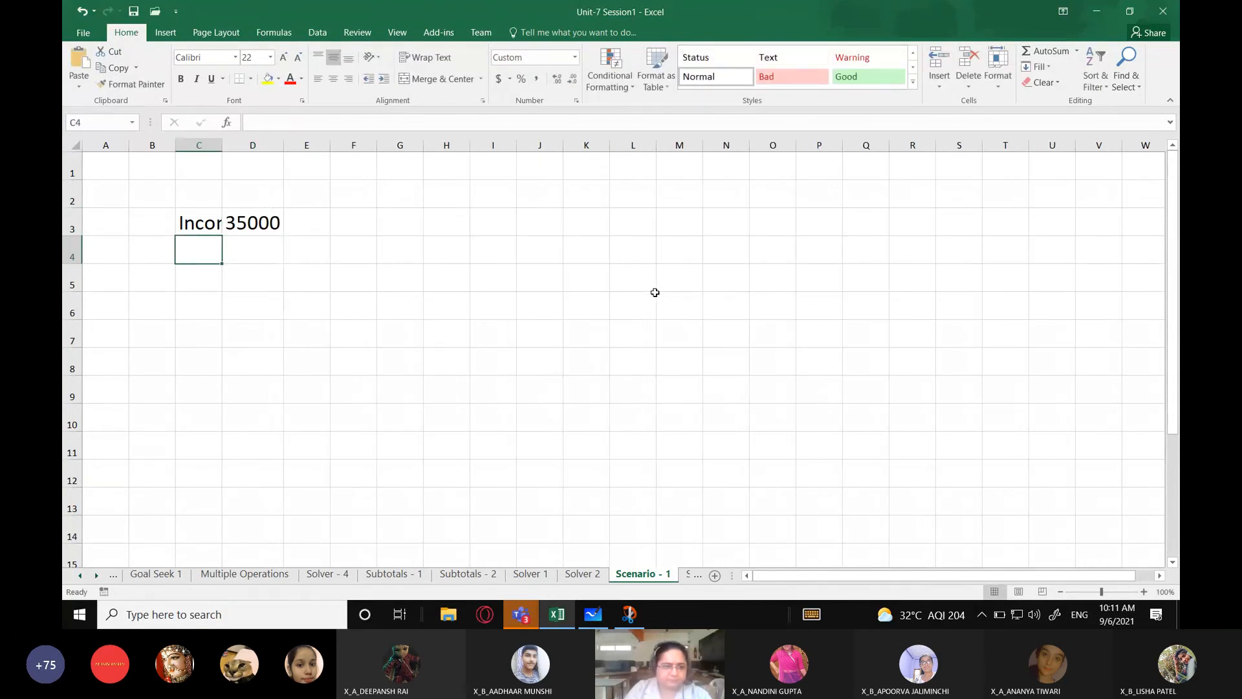
# Step: Auto-fit column C to its contents and format the income amount in D3 as rupee accounting currency
pyautogui.doubleClick(222, 144)
pyautogui.click(309, 214)
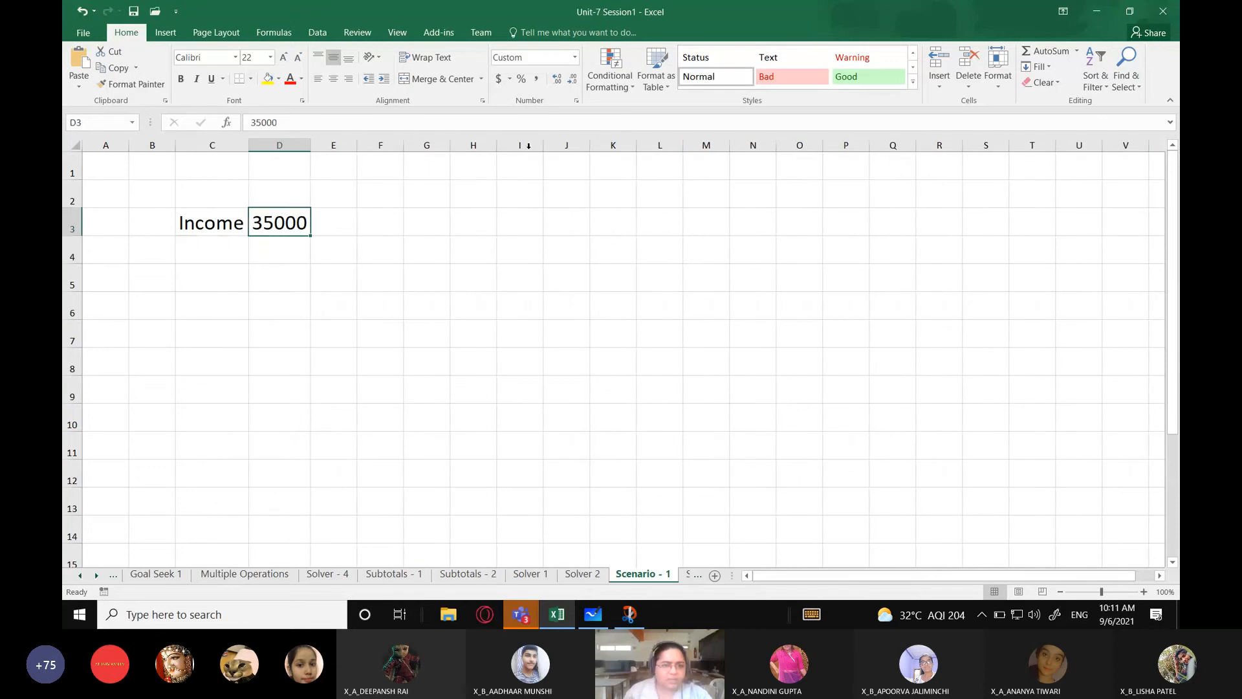
pyautogui.click(510, 78)
pyautogui.click(517, 116)
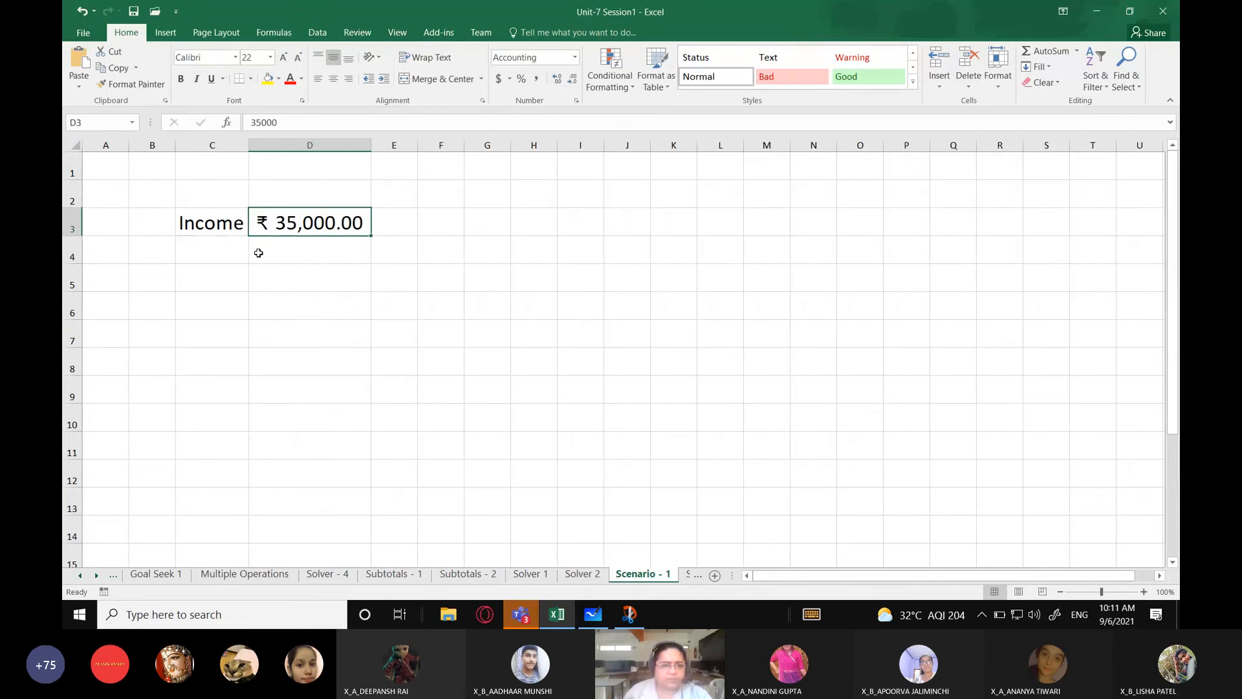
# Step: Enter the heading "Expenses" in C5, leaving a blank row below the income
pyautogui.click(214, 253)
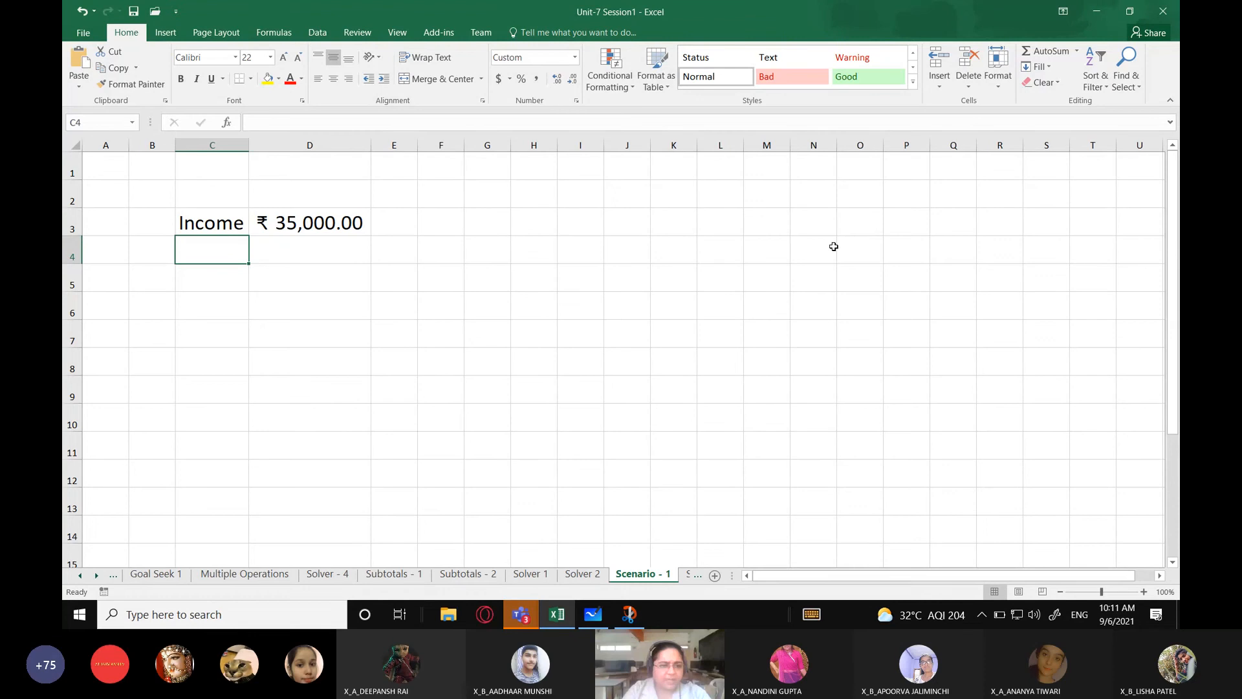
pyautogui.press('Down')
pyautogui.write('E')
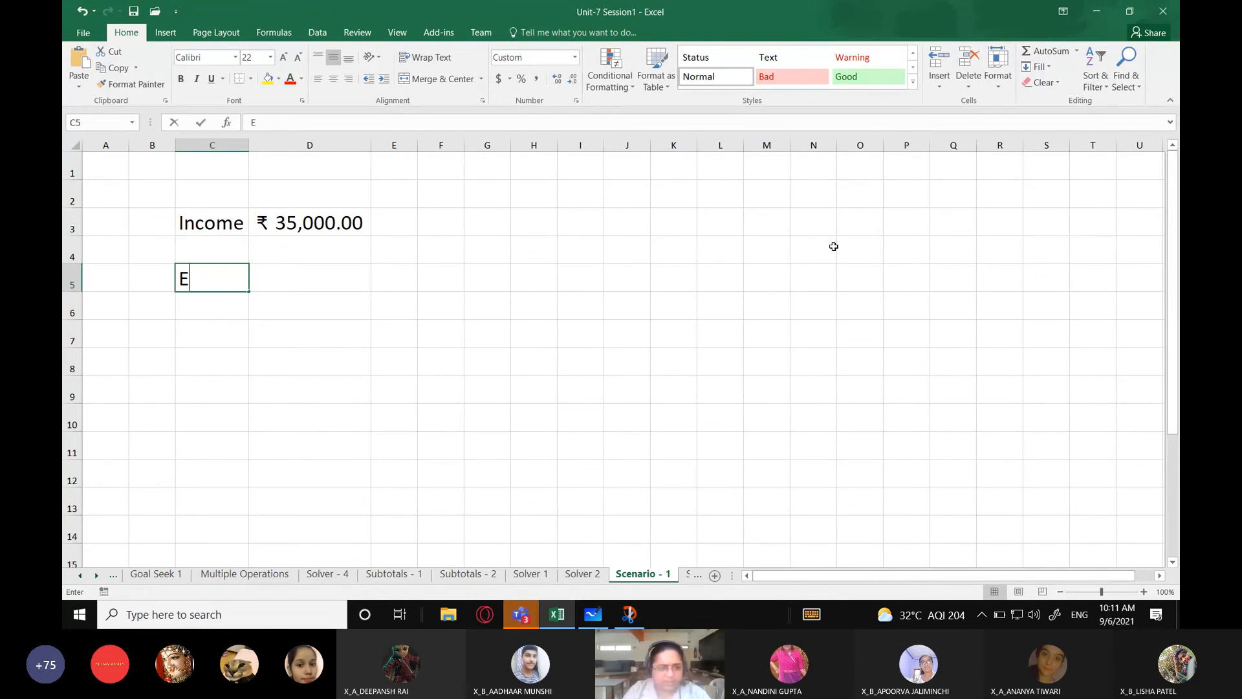
pyautogui.write('xpenses')
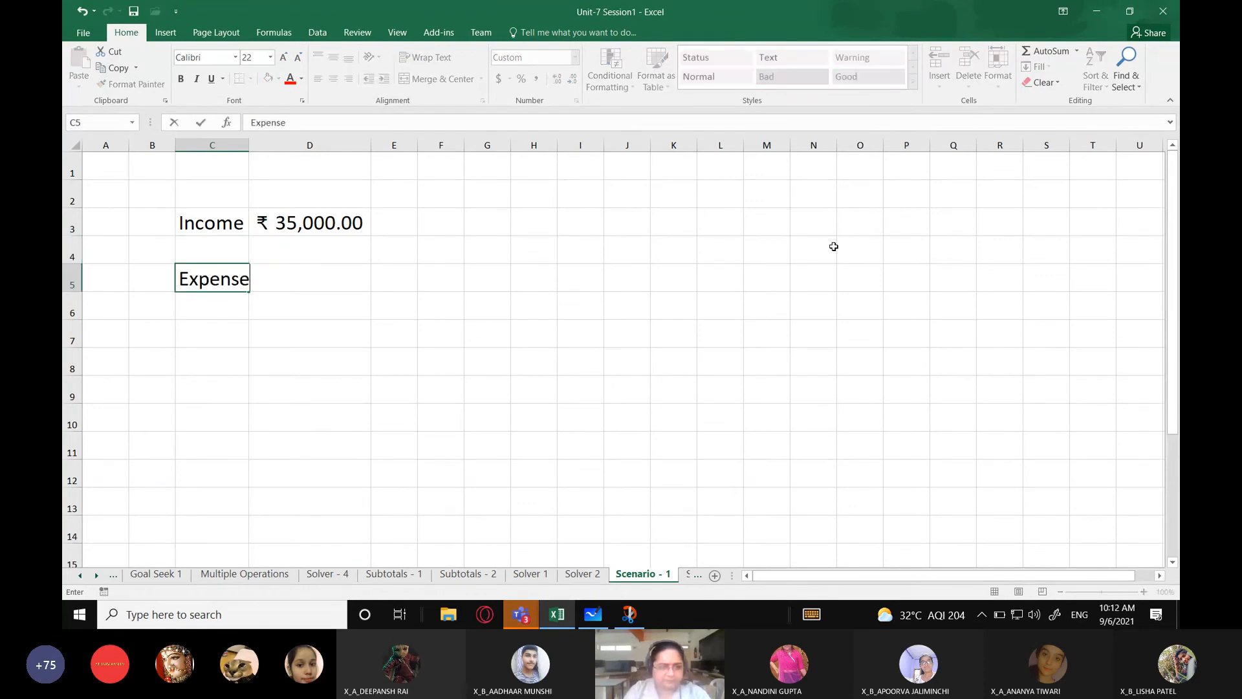
pyautogui.press('Return')
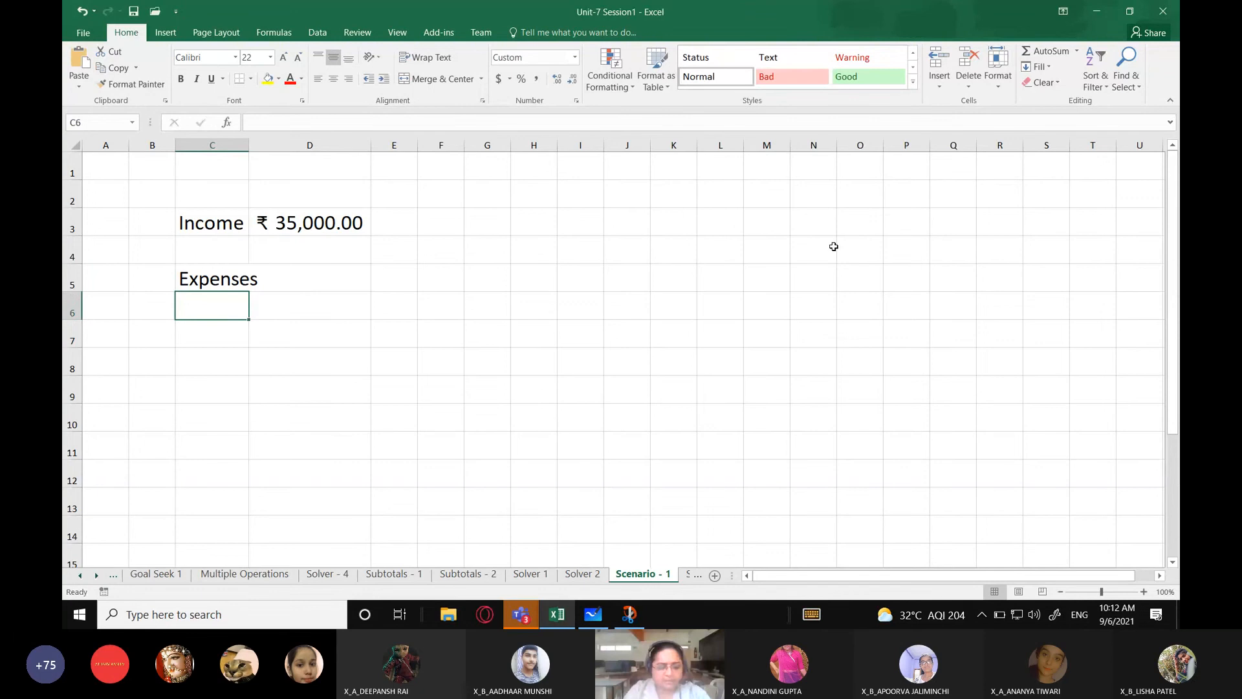
# Step: List "House Rent" in C6 and "Groceries" in C7 under the Expenses heading
pyautogui.write('R')
pyautogui.press('BackSpace')
pyautogui.write('Ho')
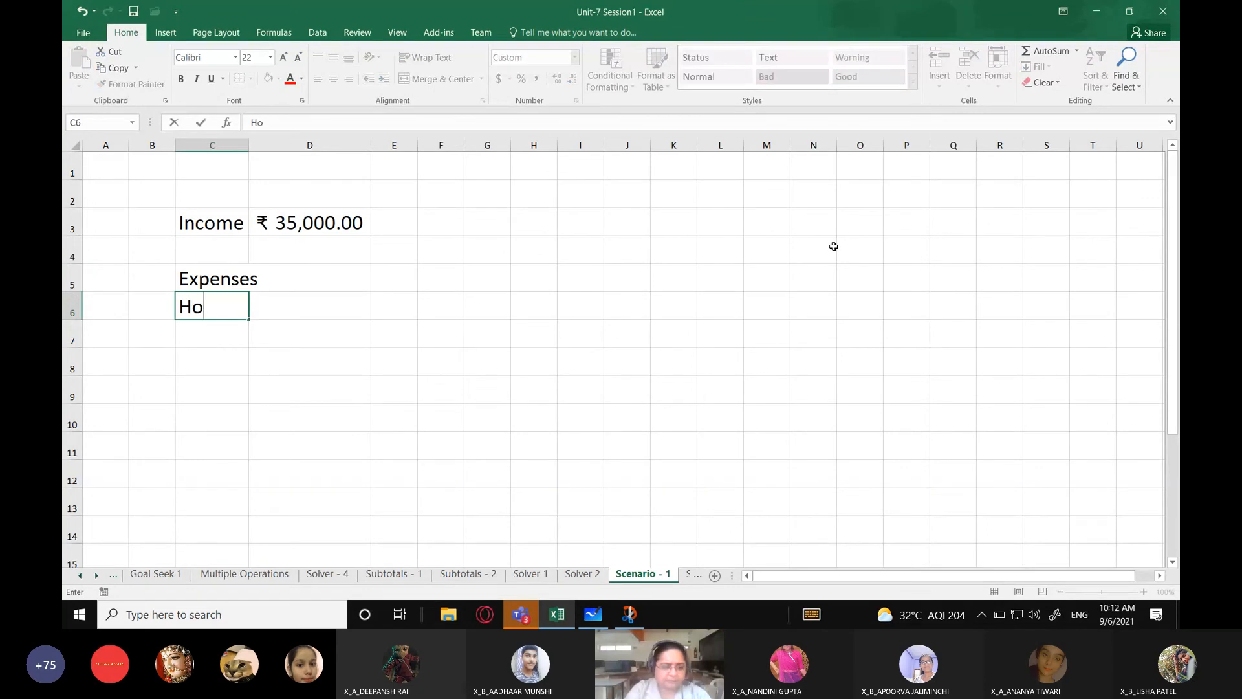
pyautogui.write('use Rent')
pyautogui.press('Return')
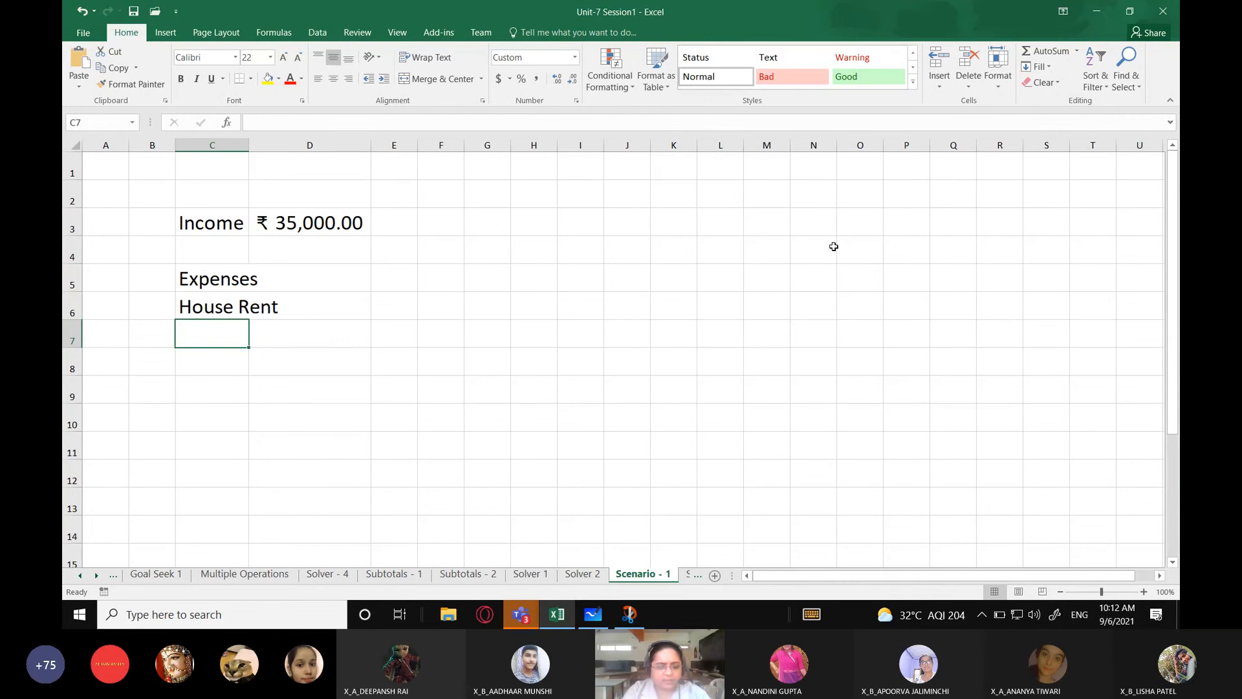
pyautogui.write('Groceries')
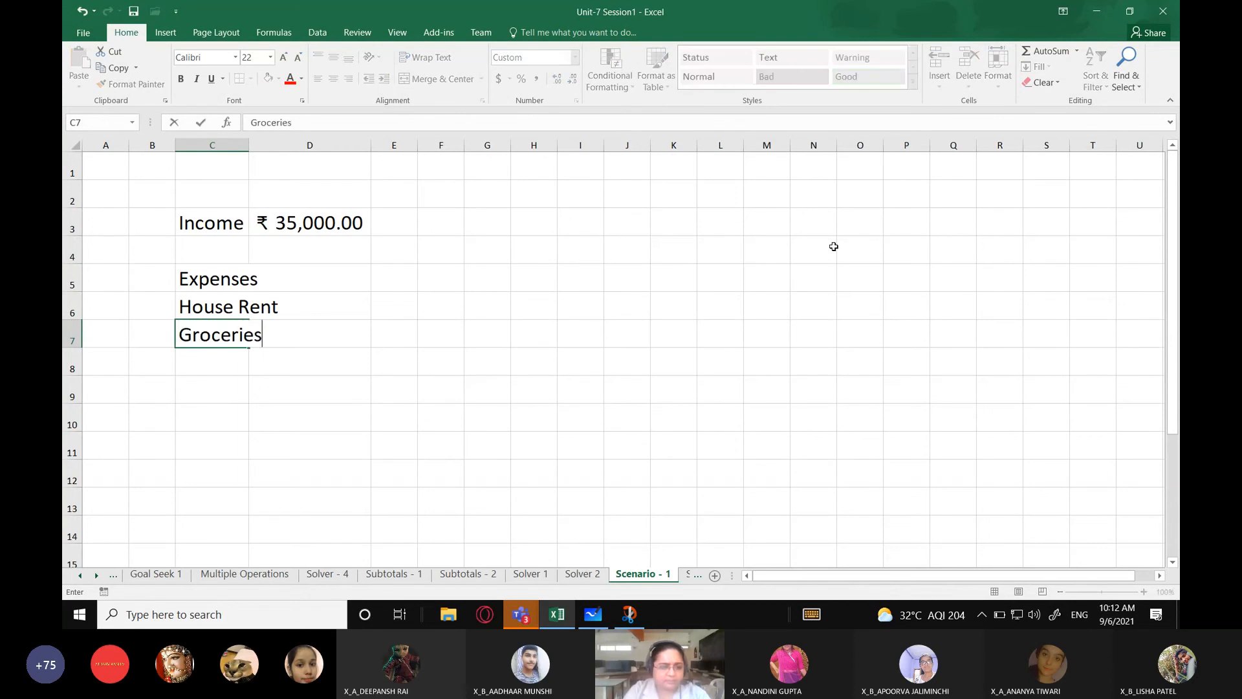
pyautogui.press('Return')
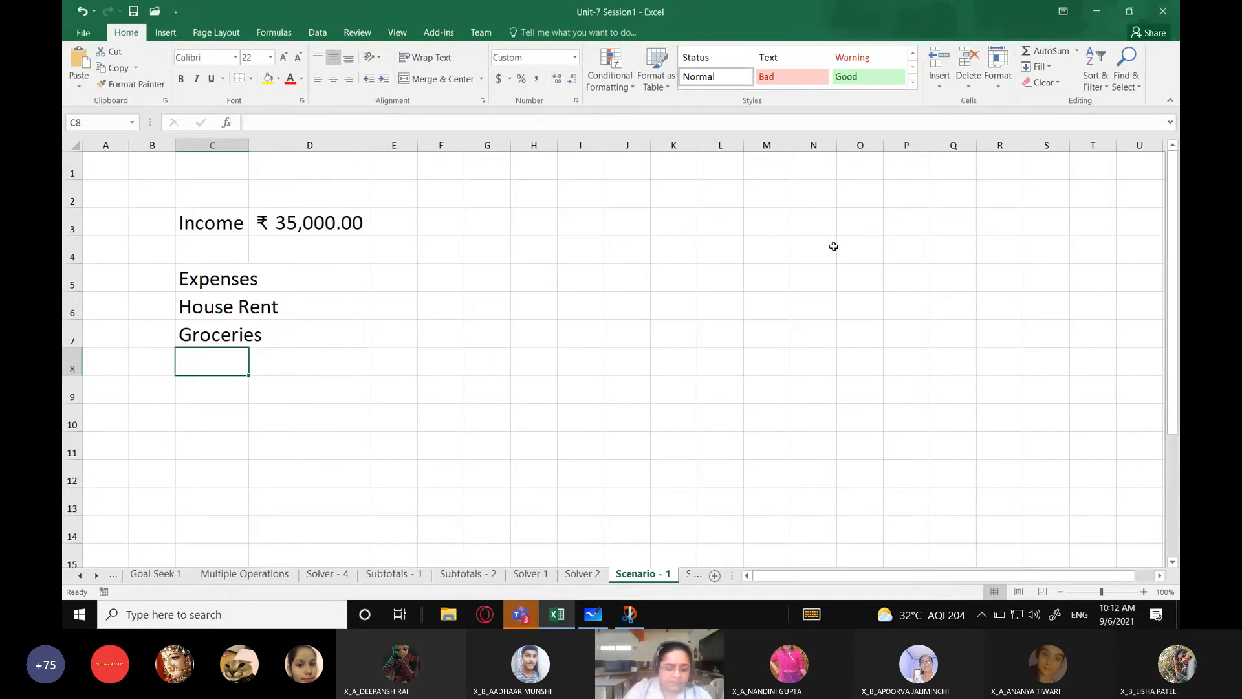
# Step: Add the expense label "EMI (car loan)" in C8
pyautogui.write('EMI')
pyautogui.press('Return')
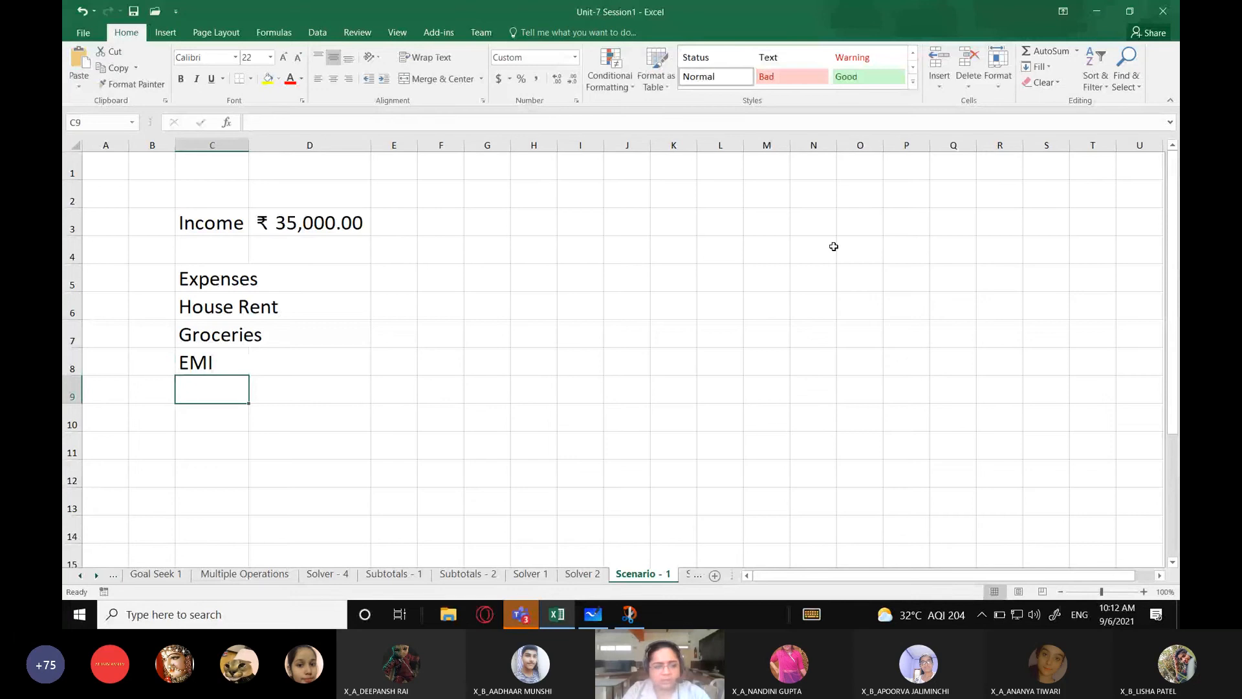
pyautogui.press('Up')
pyautogui.press('F2')
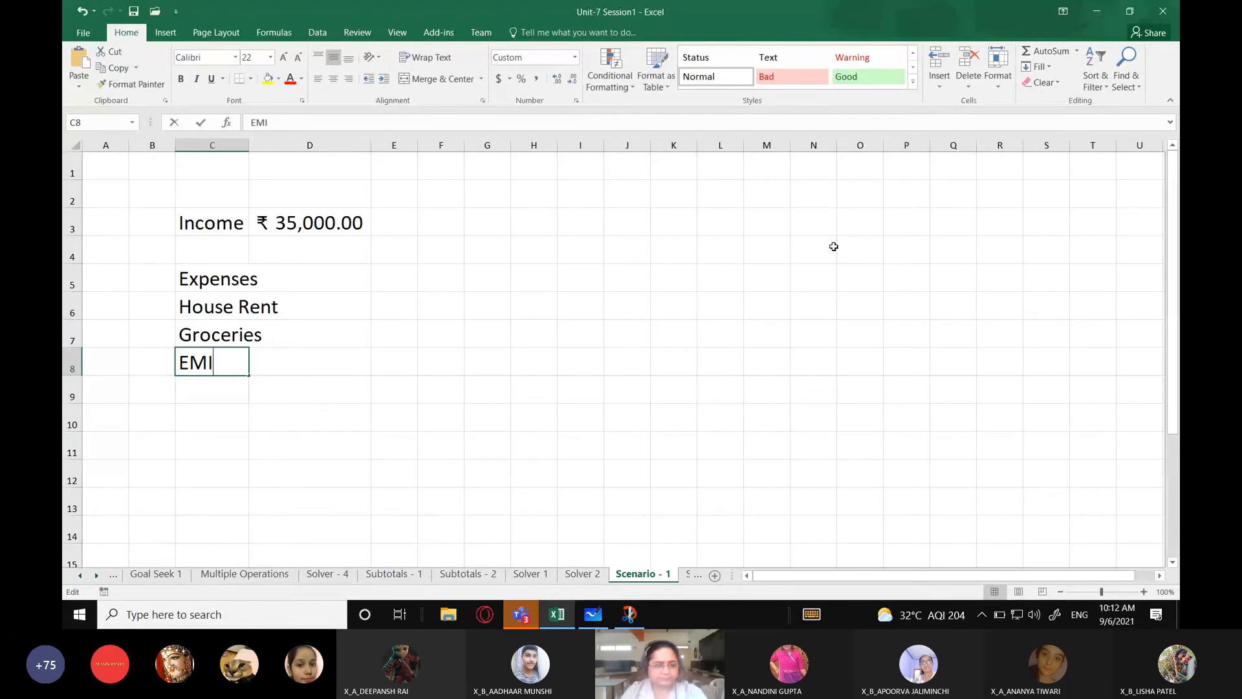
pyautogui.write('(car loan)')
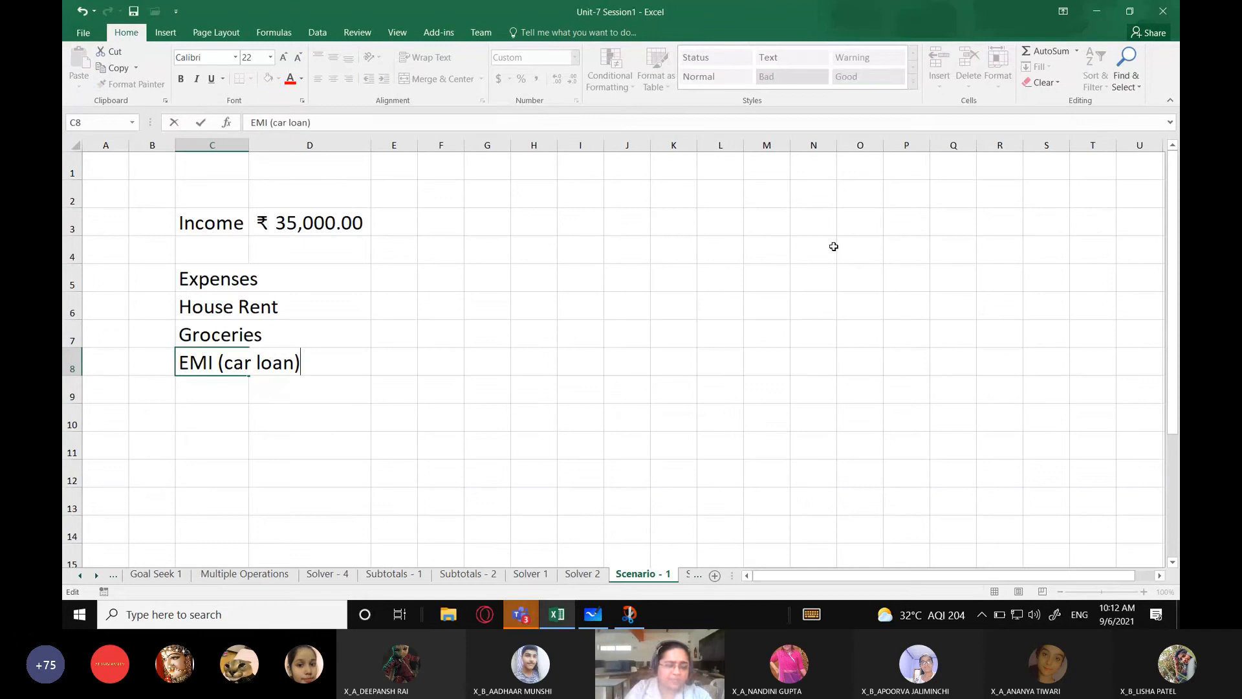
pyautogui.press('Return')
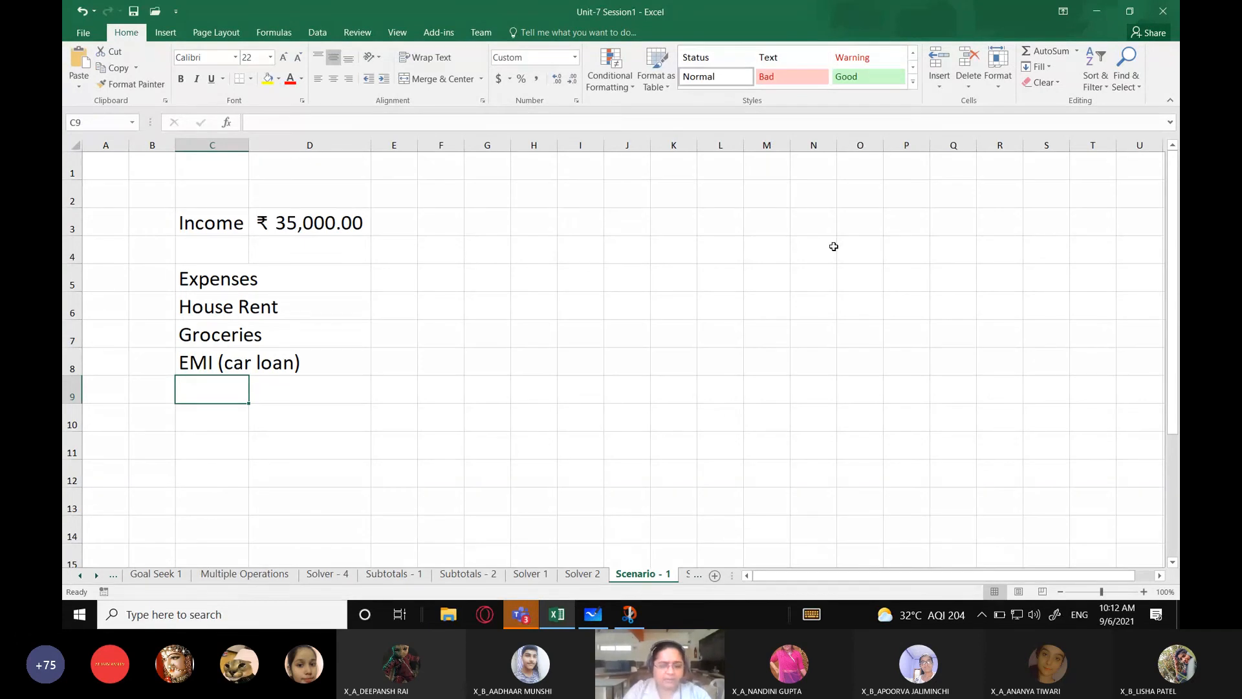
# Step: Add the expense labels "Conveyance" in C9 and "Others" in C10
pyautogui.write('Tran')
pyautogui.press('BackSpace')
pyautogui.press('BackSpace')
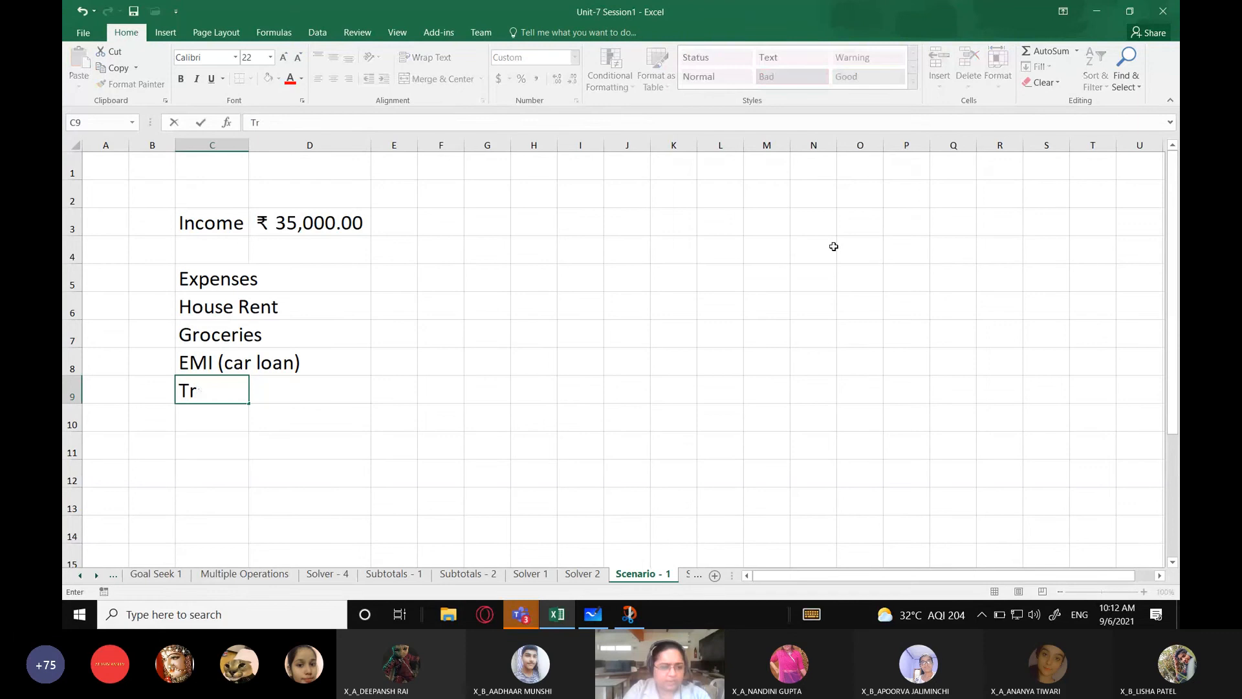
pyautogui.press('BackSpace')
pyautogui.press('BackSpace')
pyautogui.write('Conveyance')
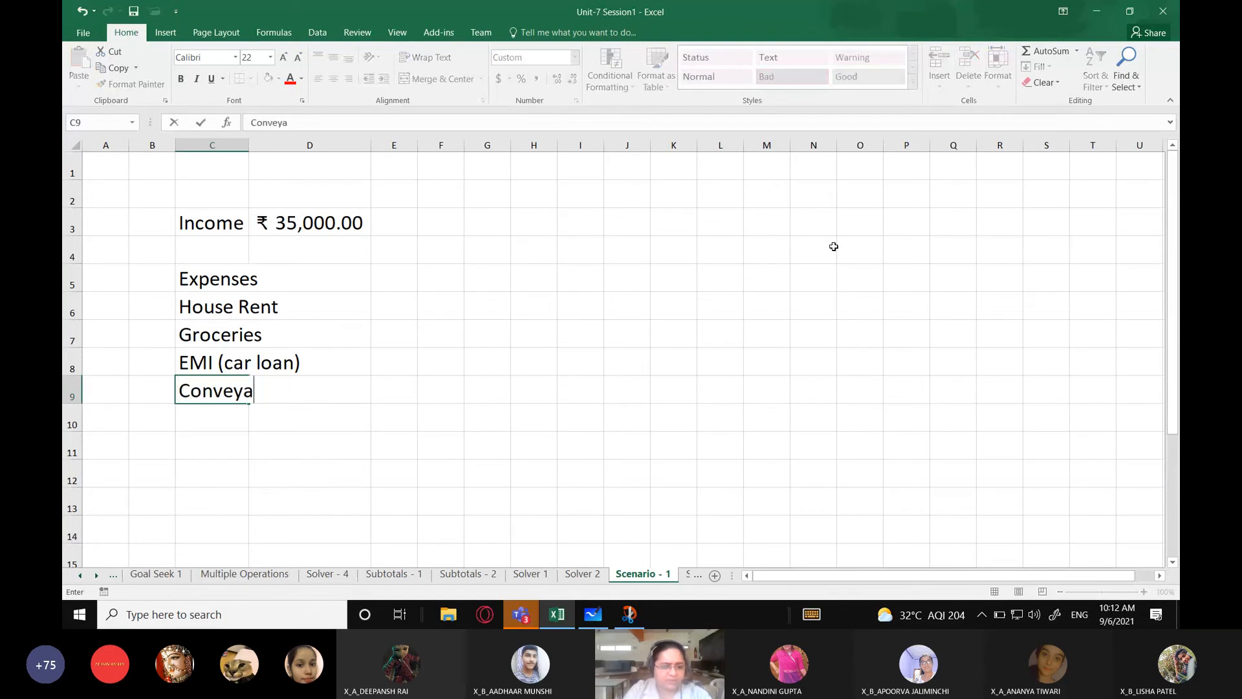
pyautogui.press('Return')
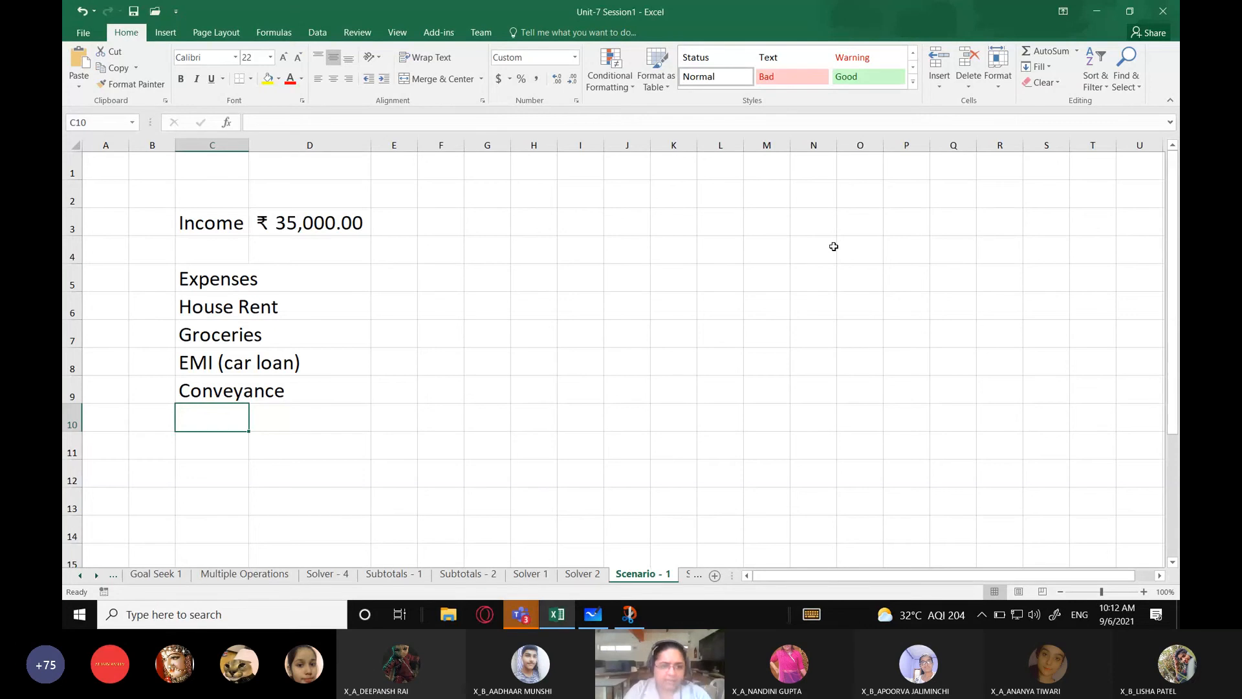
pyautogui.write('Others')
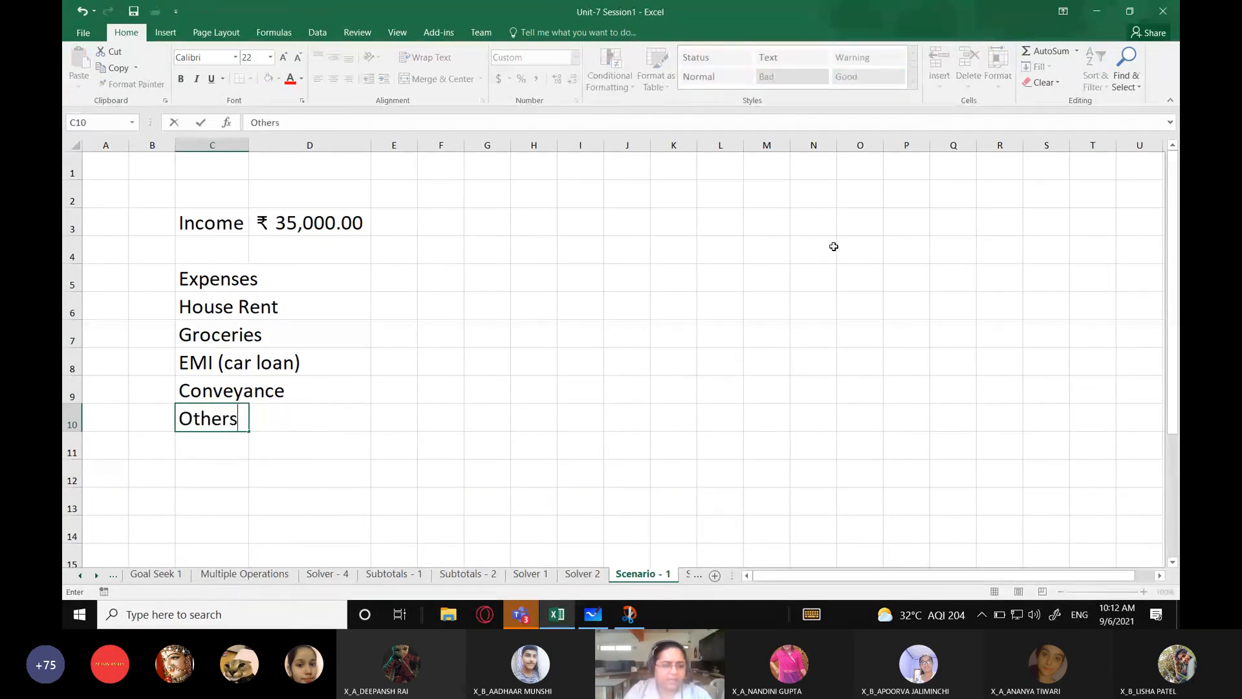
pyautogui.press('Return')
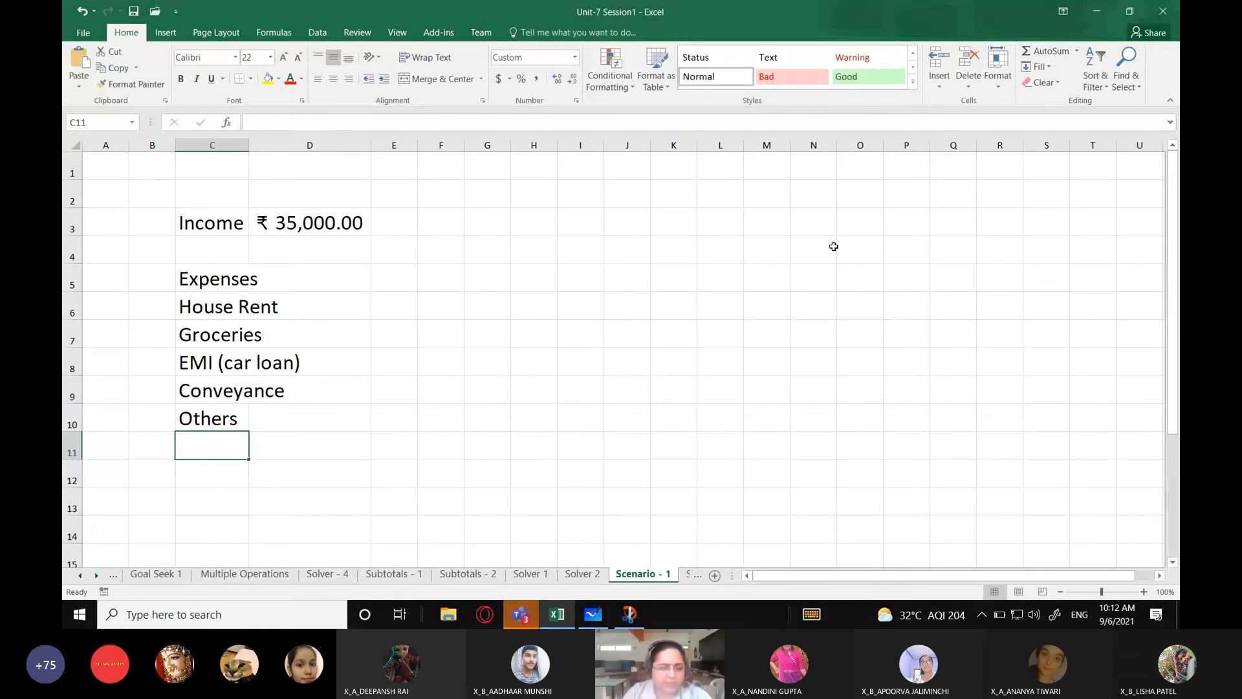
# Step: Widen column C to fit its longest expense label
pyautogui.press('Right')
pyautogui.press('Up')
pyautogui.press('Up')
pyautogui.press('Up')
pyautogui.press('Up')
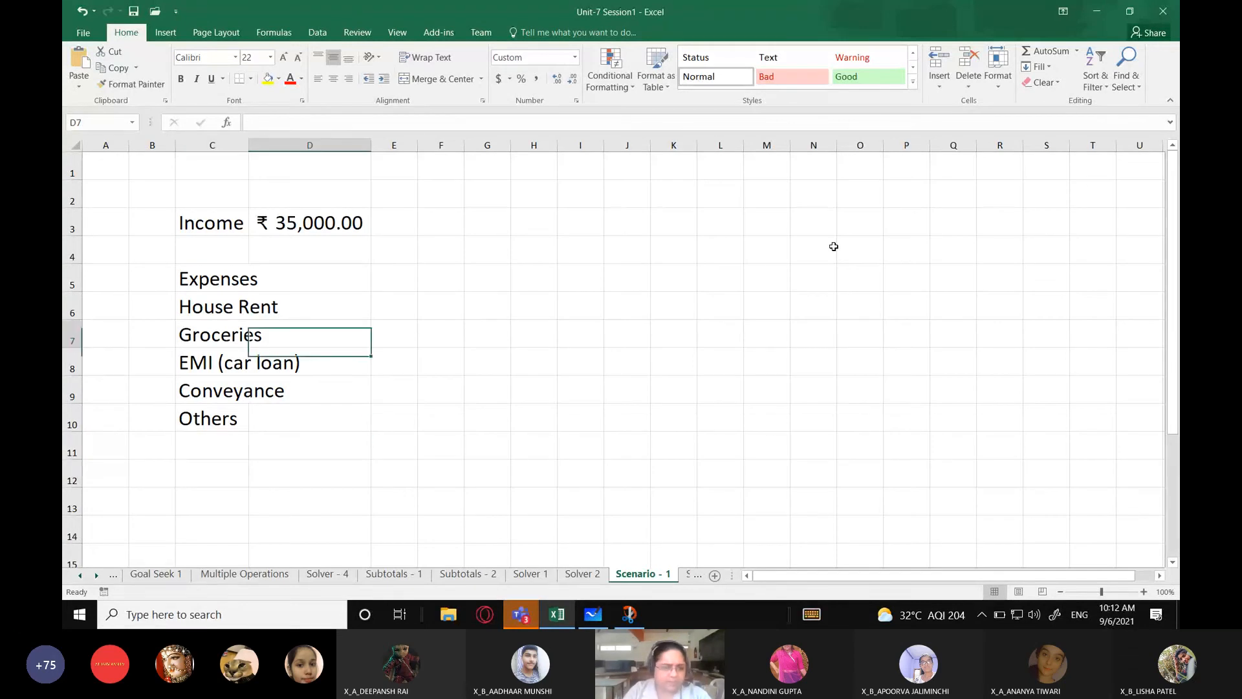
pyautogui.click(274, 299)
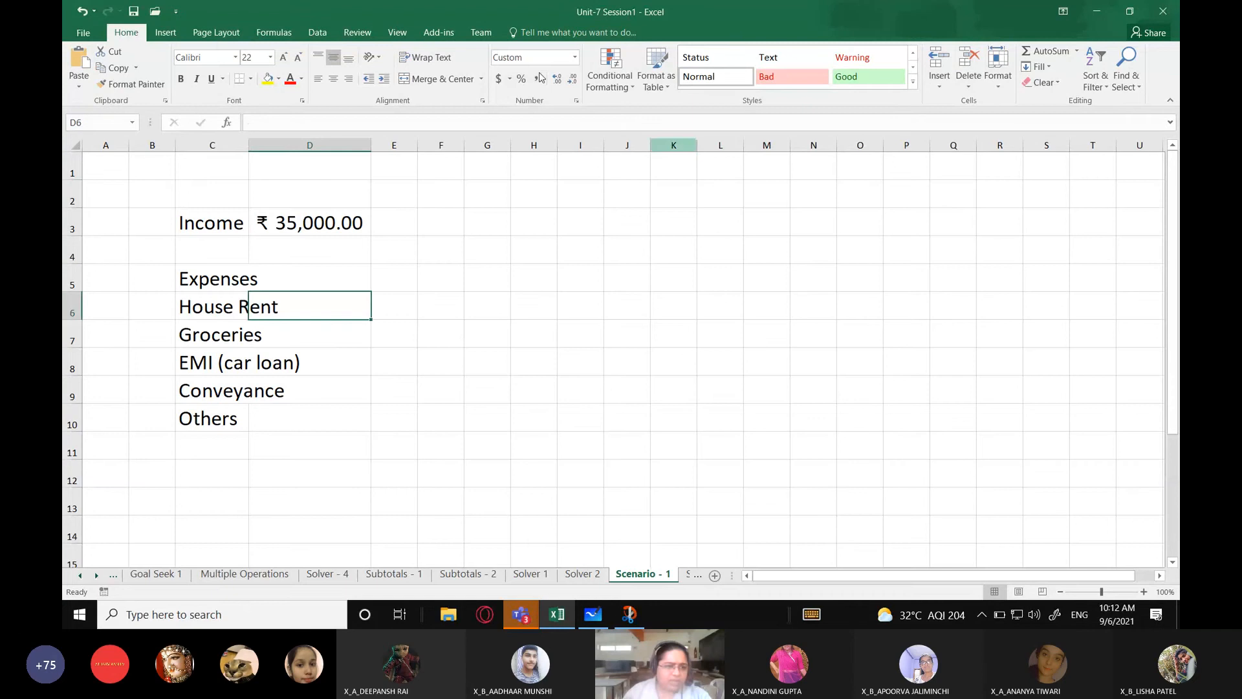
pyautogui.doubleClick(248, 146)
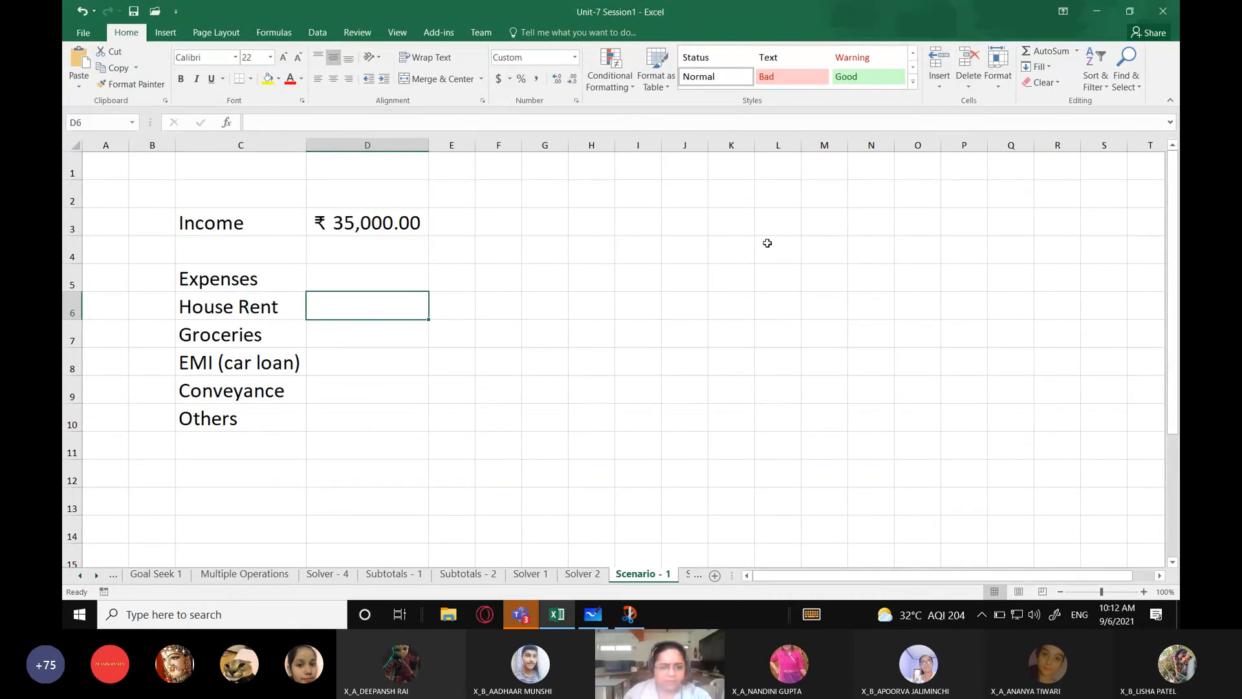
# Step: Format the expense amount cells D6:D10 as rupee accounting currency
pyautogui.moveTo(367, 306); pyautogui.dragTo(367, 419)
pyautogui.click(509, 79)
pyautogui.click(556, 97)
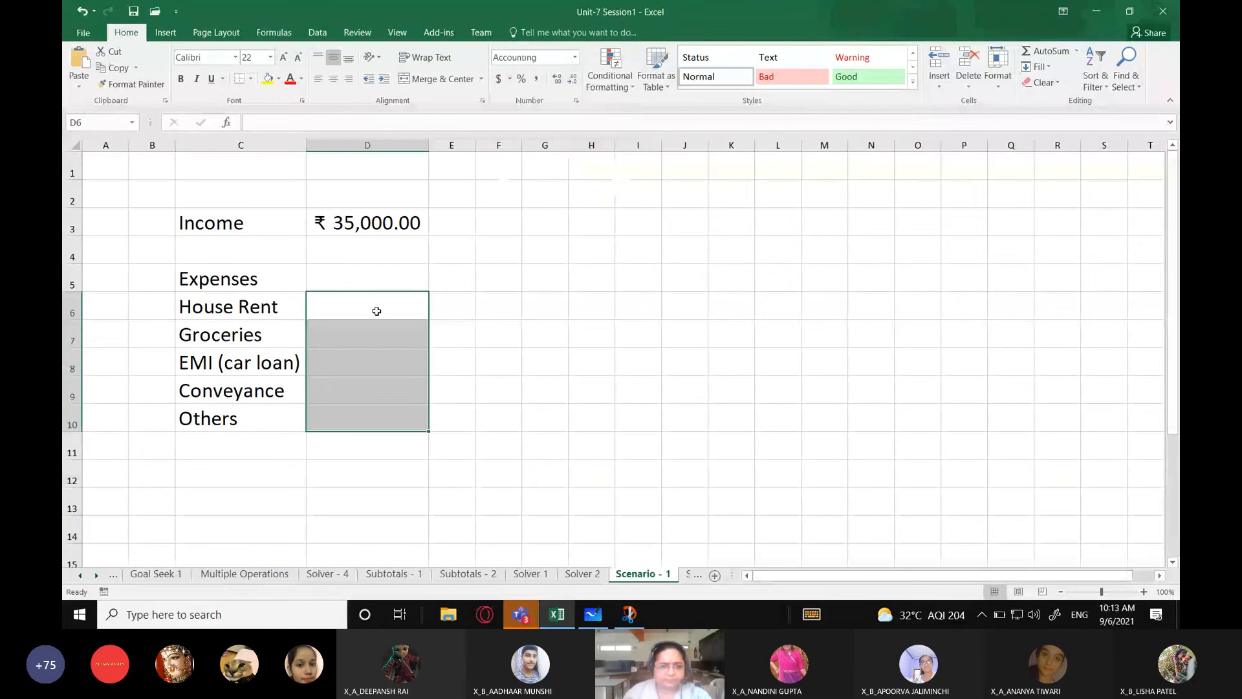
# Step: Enter the House Rent amount 8000 in D6 and the Groceries amount 6,000 in D7
pyautogui.click(366, 302)
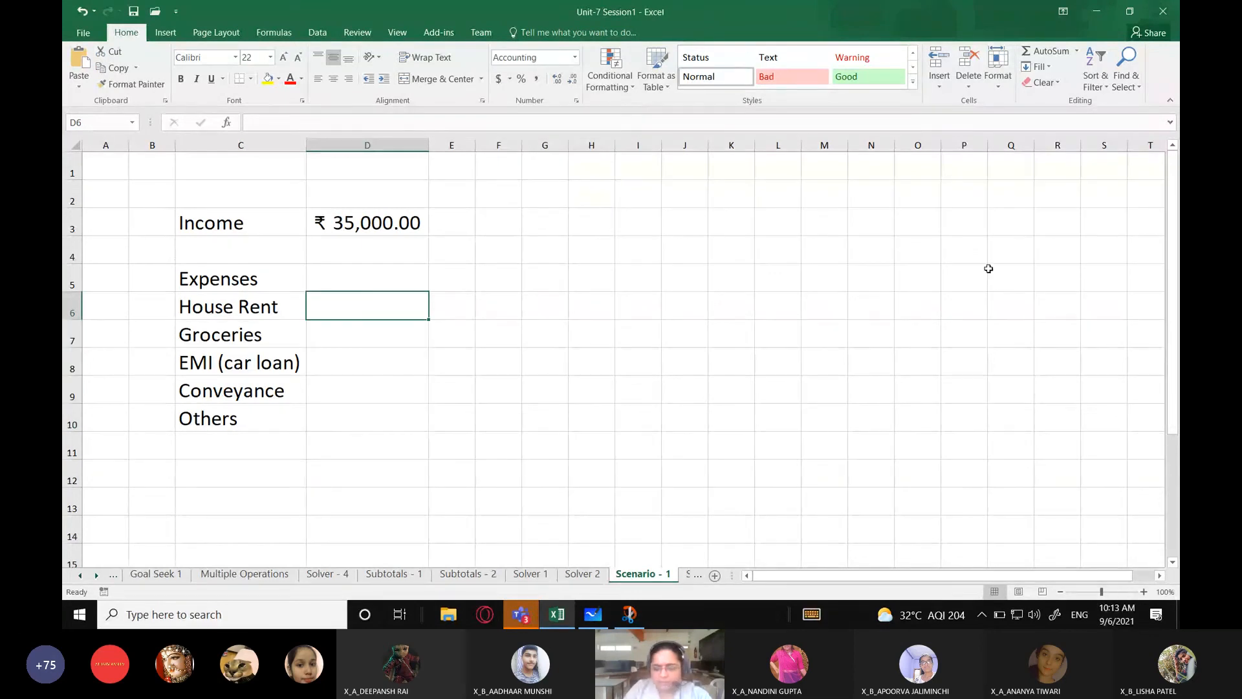
pyautogui.write('8000')
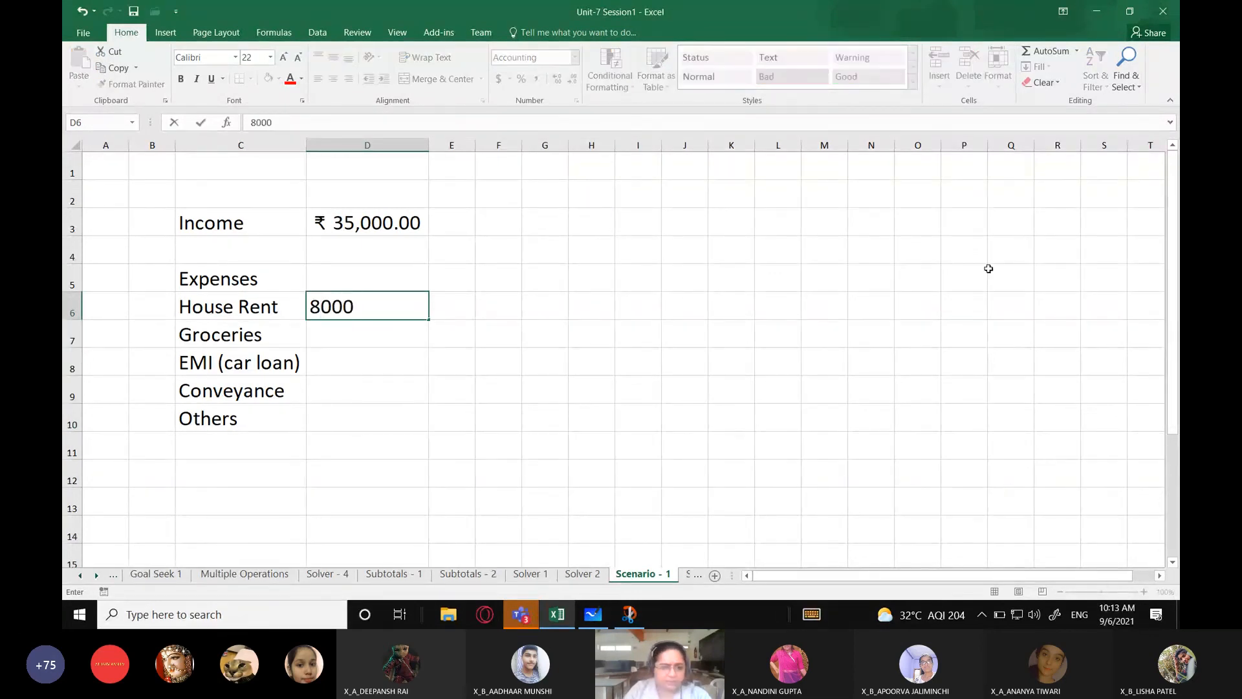
pyautogui.press('Return')
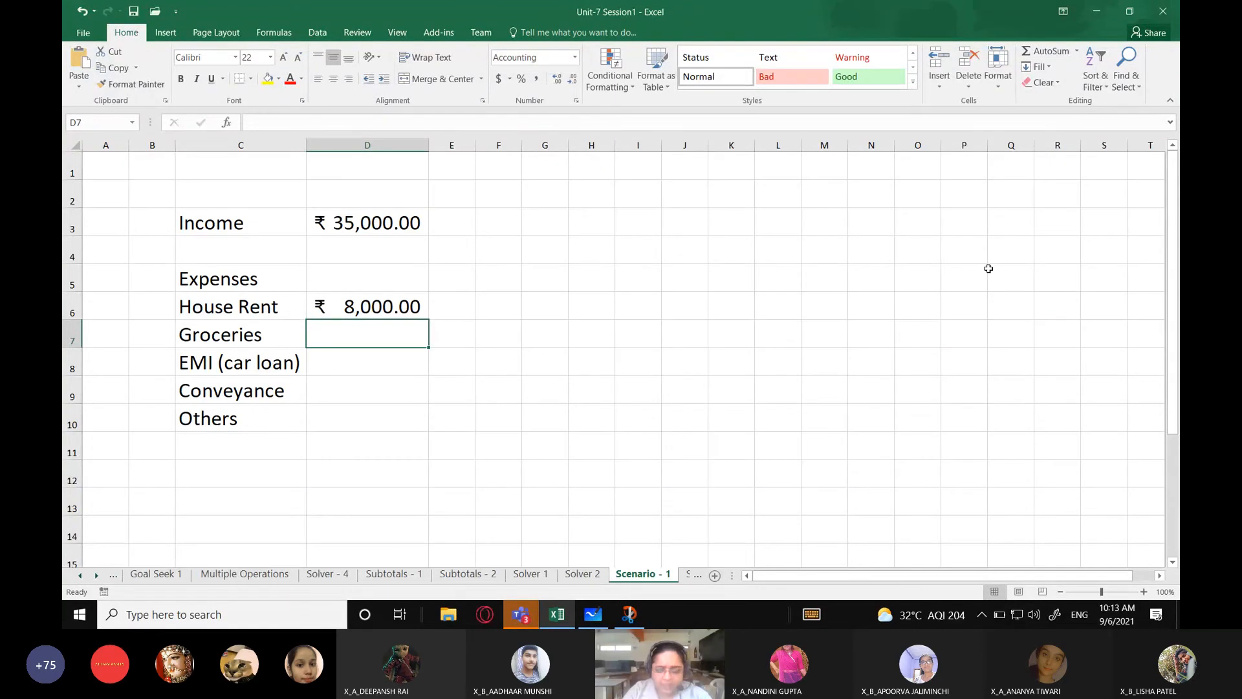
pyautogui.write('6')
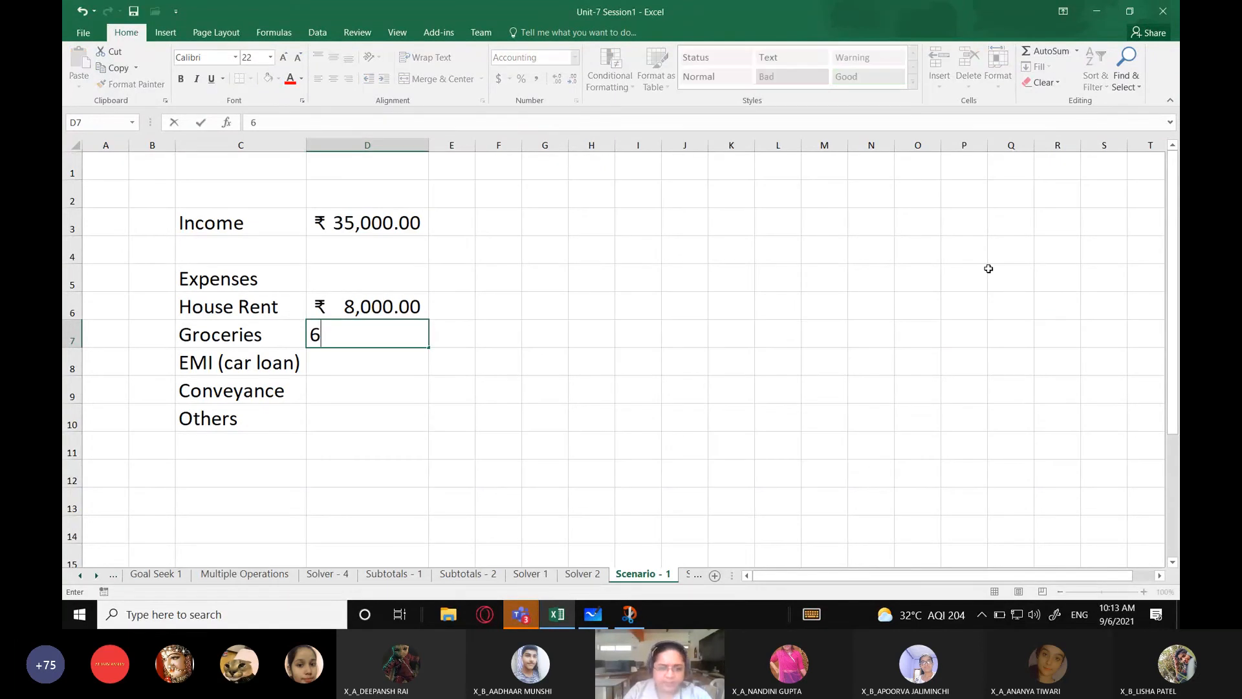
pyautogui.write(',000')
pyautogui.press('Return')
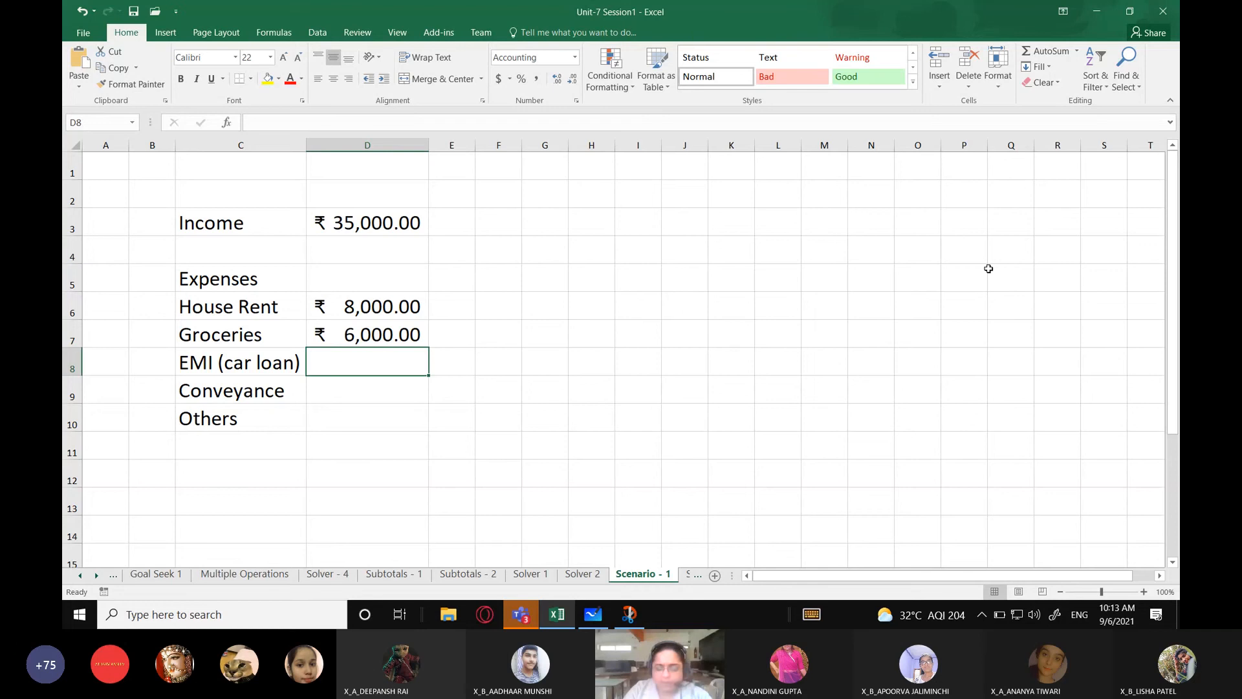
# Step: Enter the remaining expense amounts: 9000 for EMI (car loan) in D8, 5000 for Conveyance in D9 and 600 for Others in D10
pyautogui.write('9000')
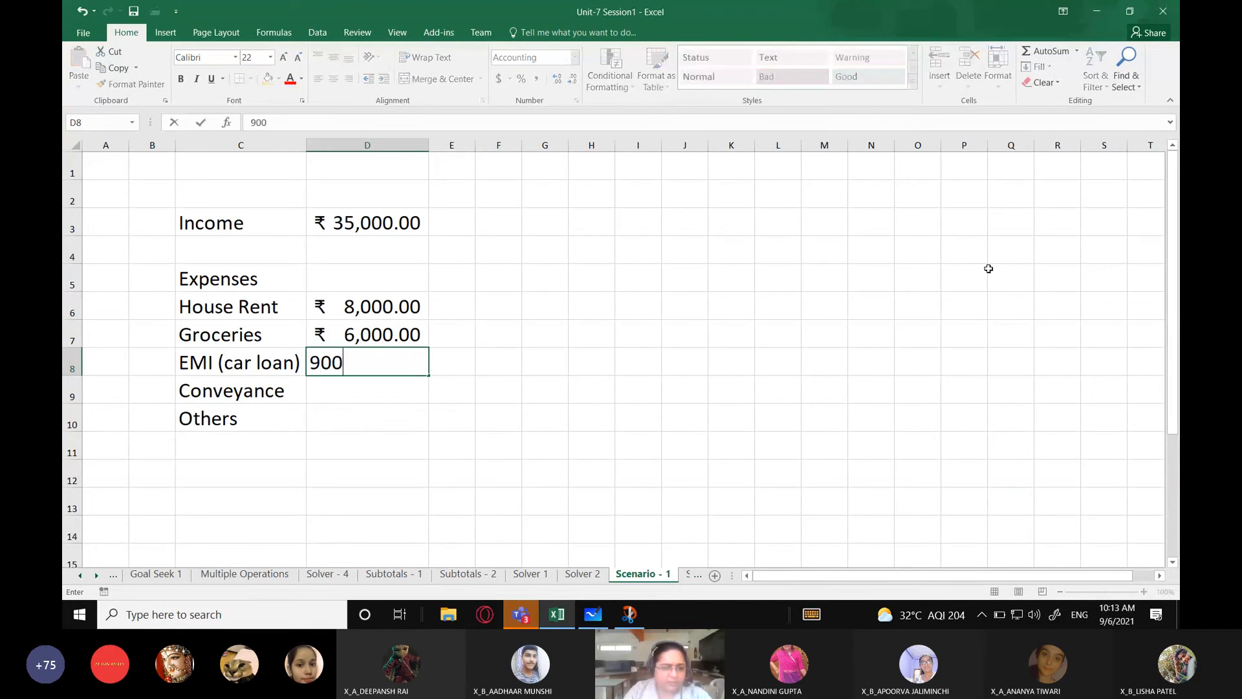
pyautogui.press('Return')
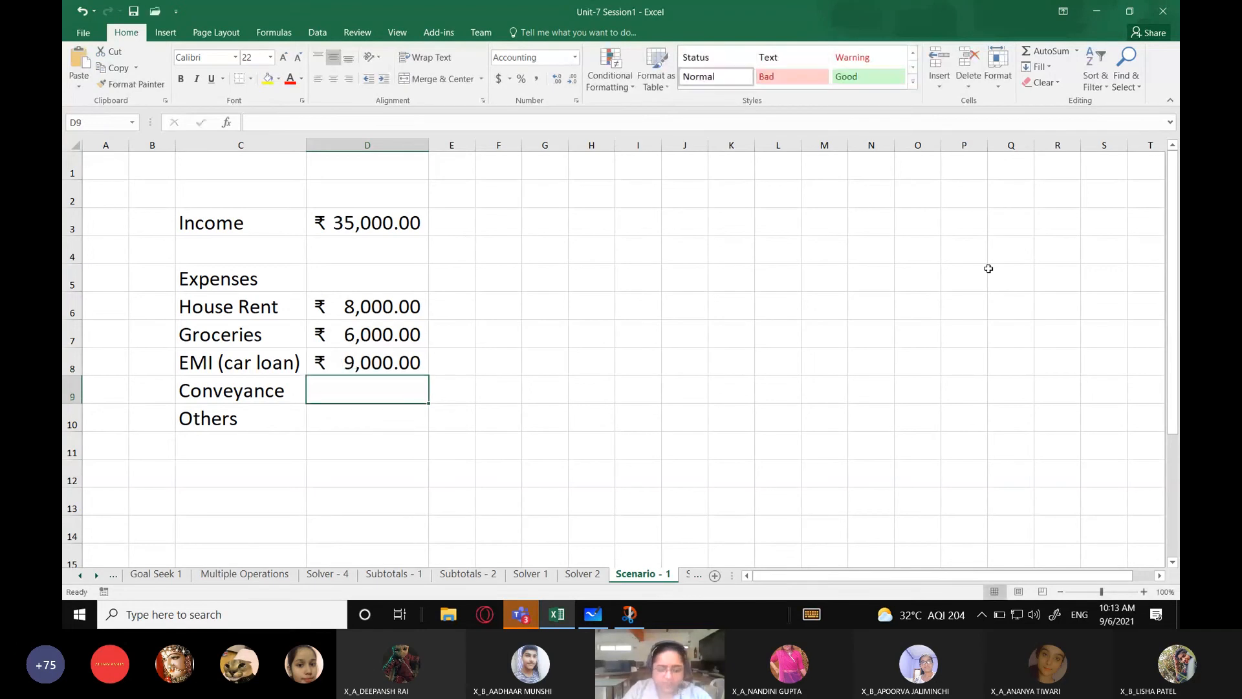
pyautogui.write('5000')
pyautogui.press('Return')
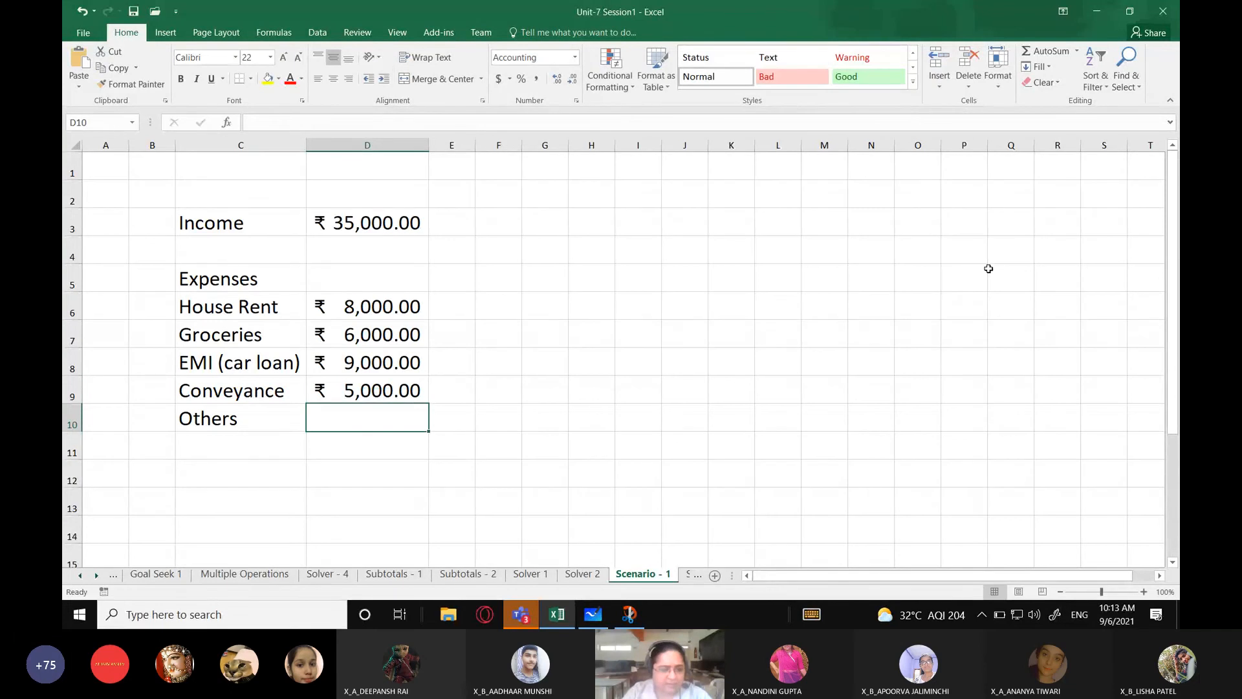
pyautogui.write('600')
pyautogui.press('Return')
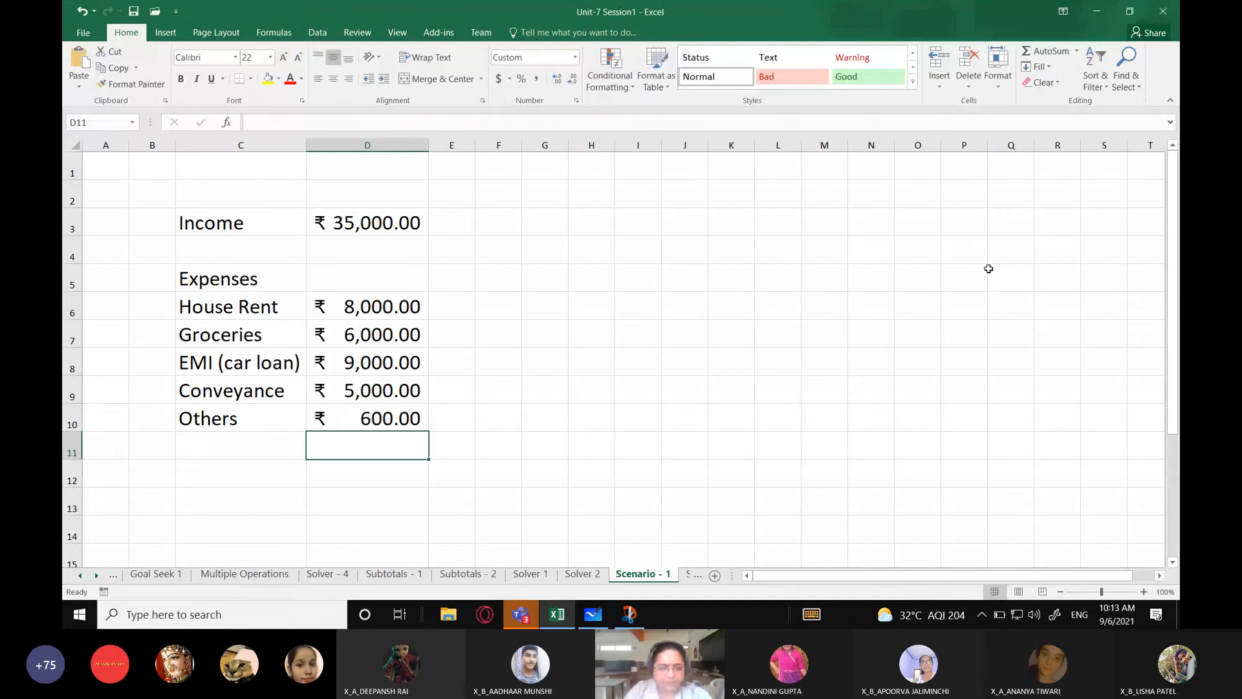
# Step: Add the label "Savings" in C12, leaving row 11 blank below the expenses
pyautogui.press('Left')
pyautogui.write('Savi')
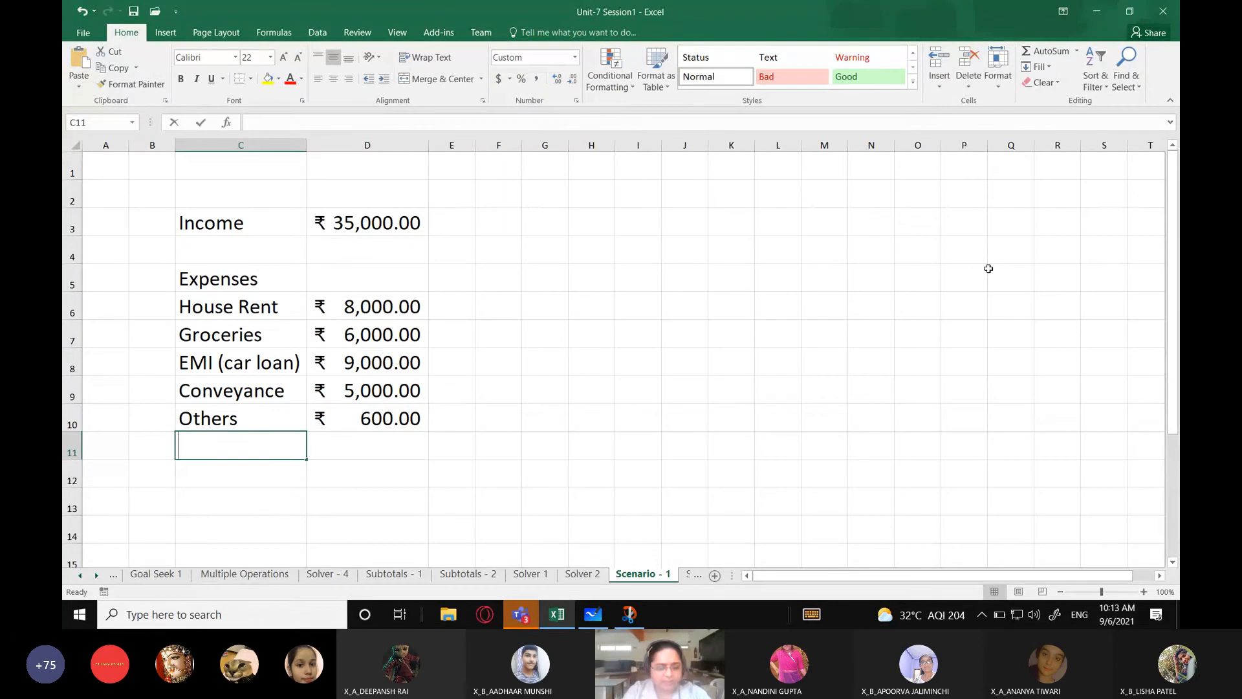
pyautogui.press('BackSpace')
pyautogui.press('BackSpace')
pyautogui.press('BackSpace')
pyautogui.press('BackSpace')
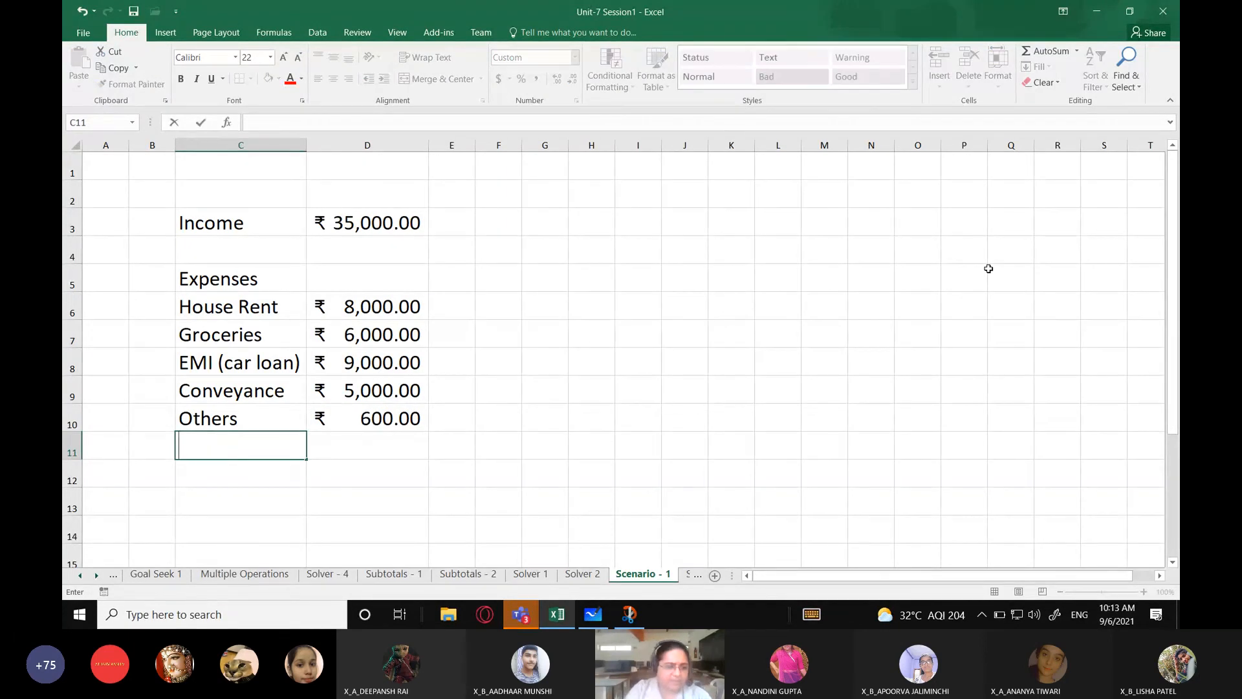
pyautogui.press('Return')
pyautogui.write('Savi')
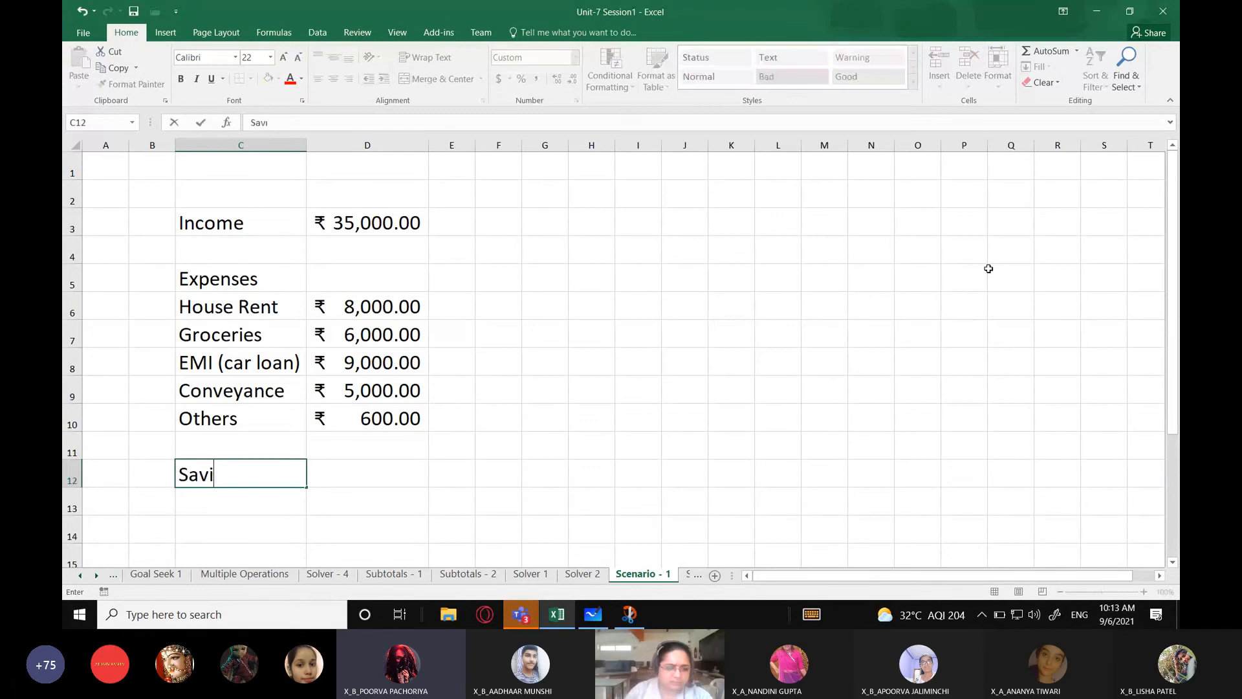
pyautogui.write('ngs')
pyautogui.press('Return')
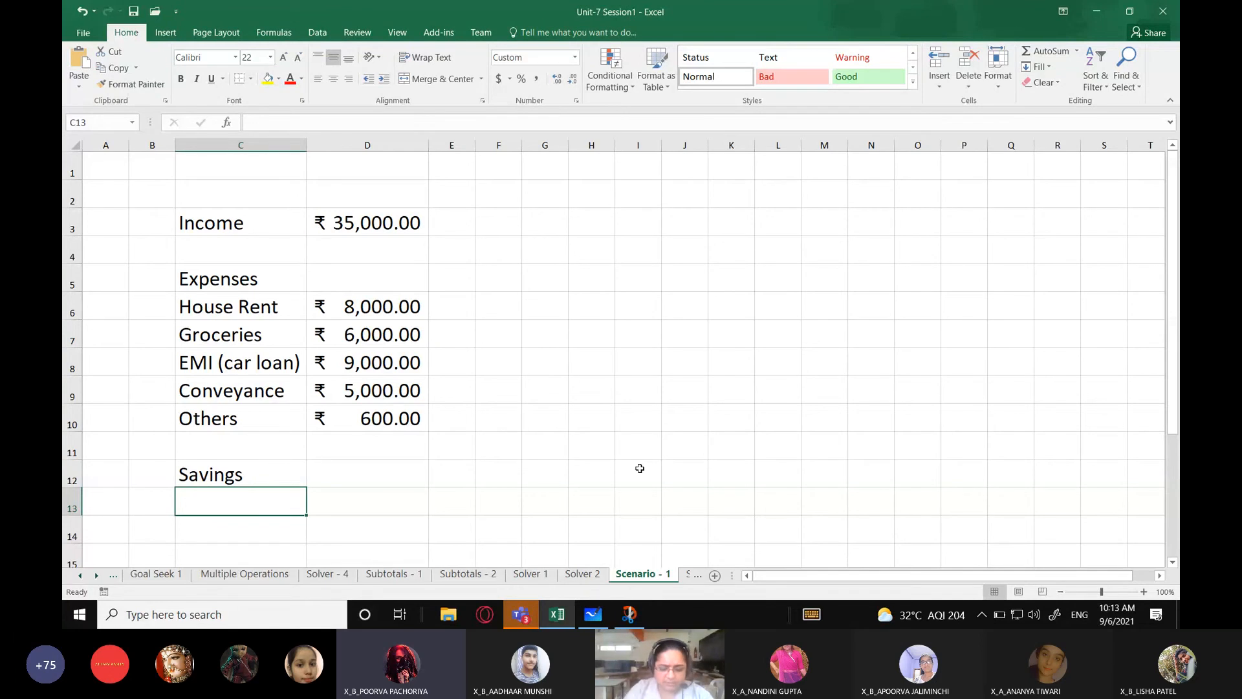
pyautogui.press('Up')
pyautogui.press('Right')
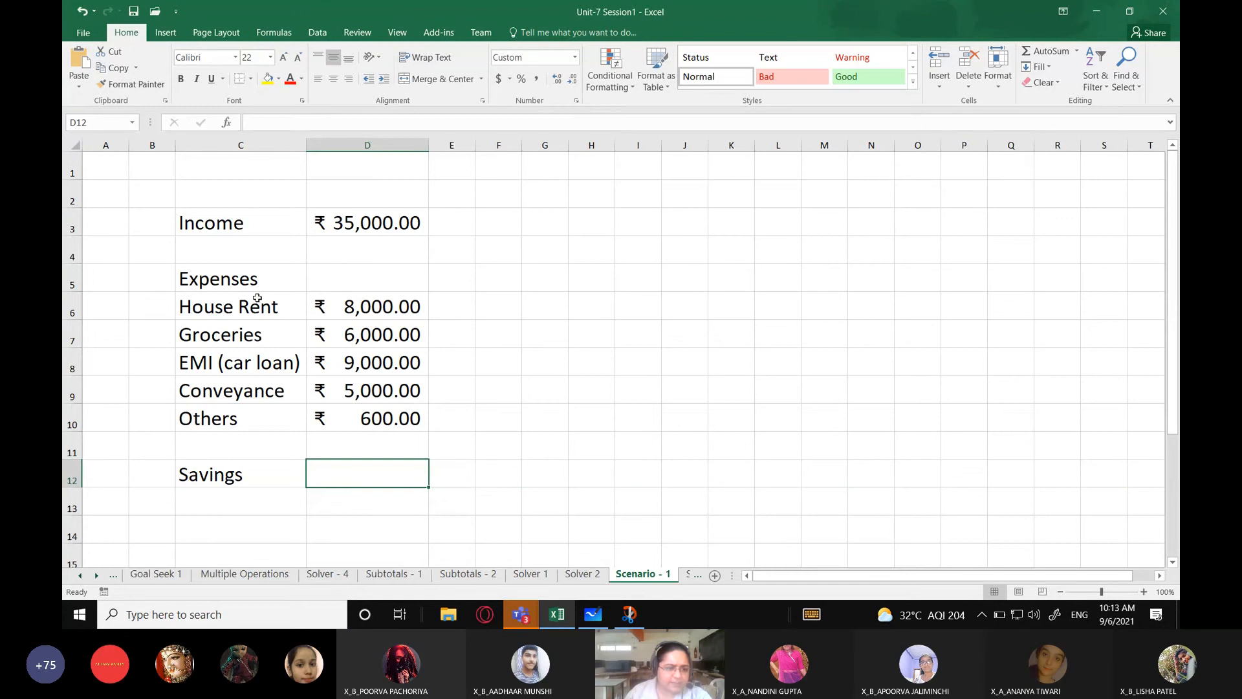
pyautogui.moveTo(256, 298); pyautogui.dragTo(388, 418)
pyautogui.click(332, 230)
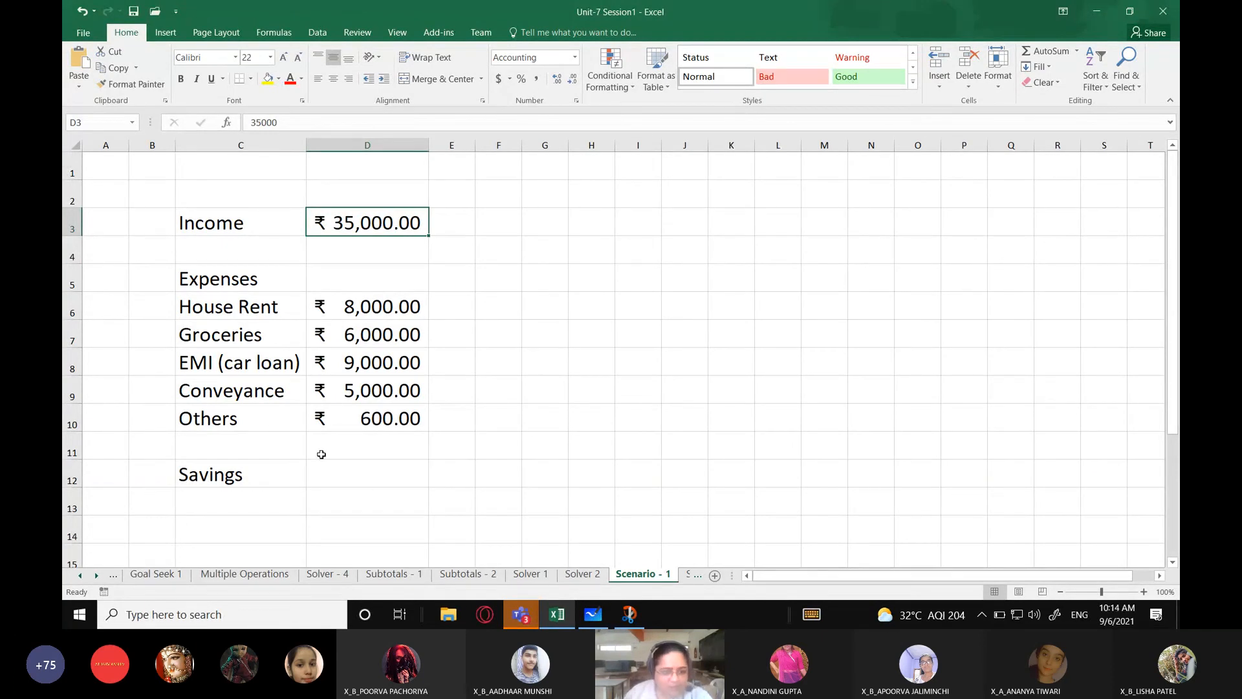
# Step: Calculate the savings in D12 as income minus total expenses with the formula =D3-SUM(D6:D10)
pyautogui.click(369, 472)
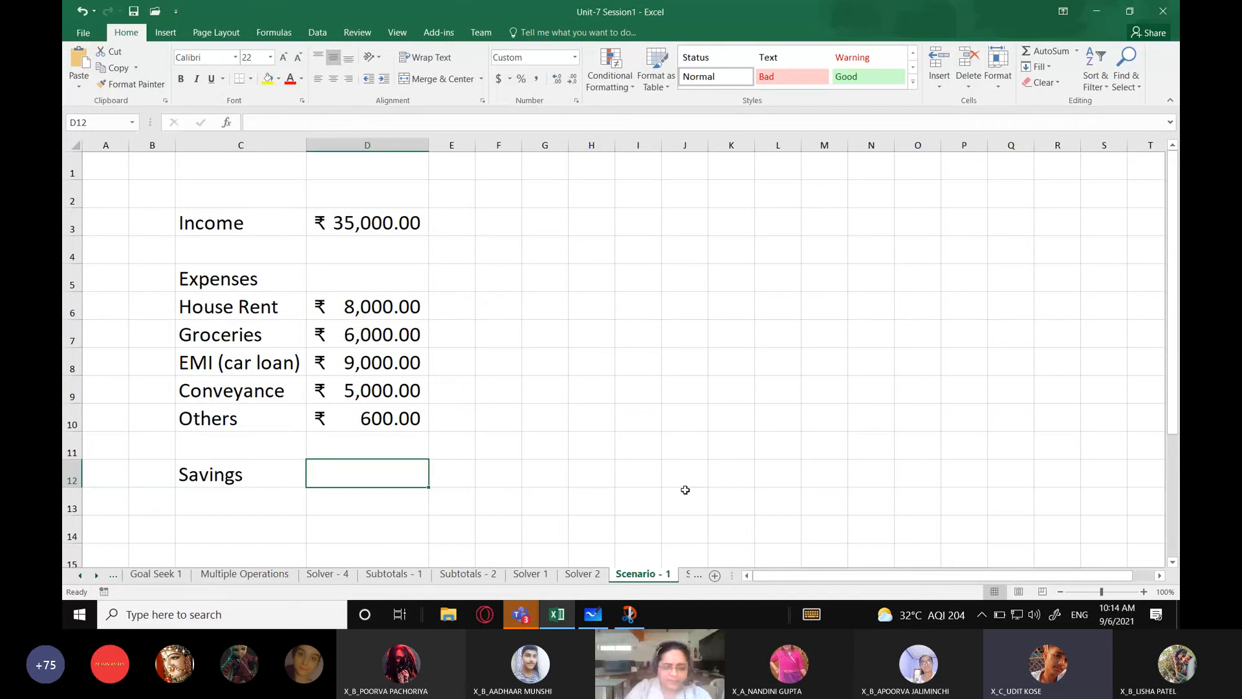
pyautogui.write('=')
pyautogui.click(356, 227)
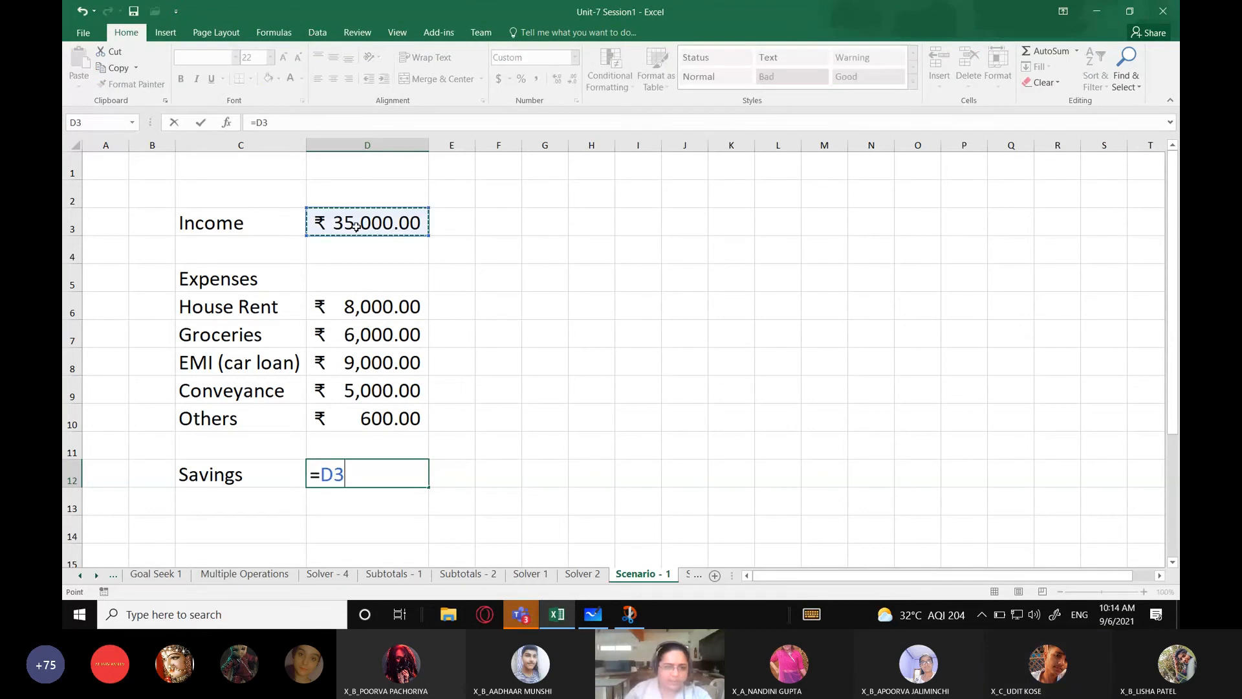
pyautogui.write('-(')
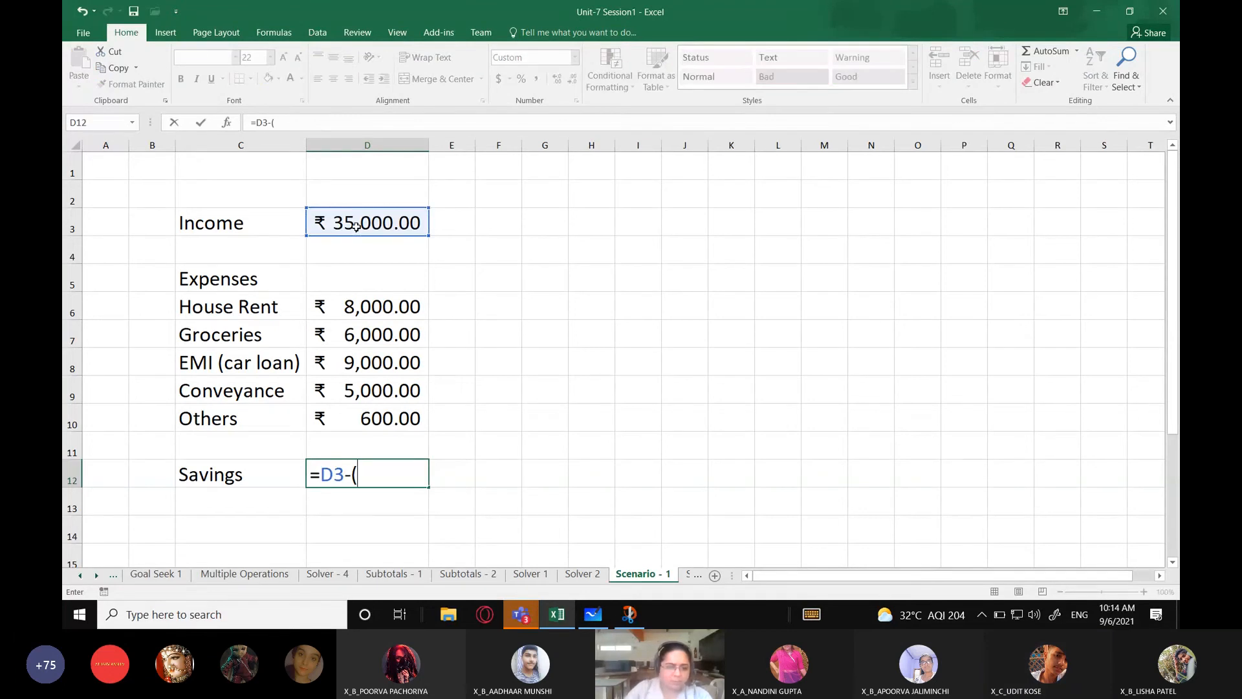
pyautogui.click(375, 306)
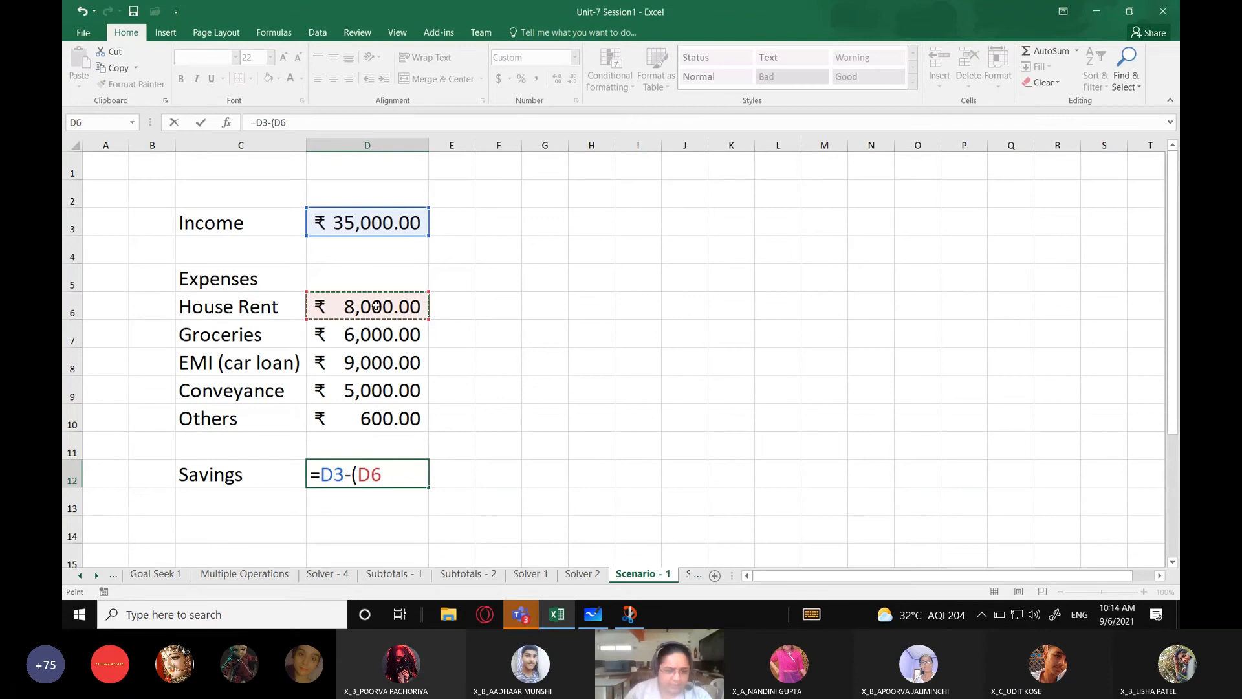
pyautogui.press('BackSpace')
pyautogui.press('BackSpace')
pyautogui.write('su')
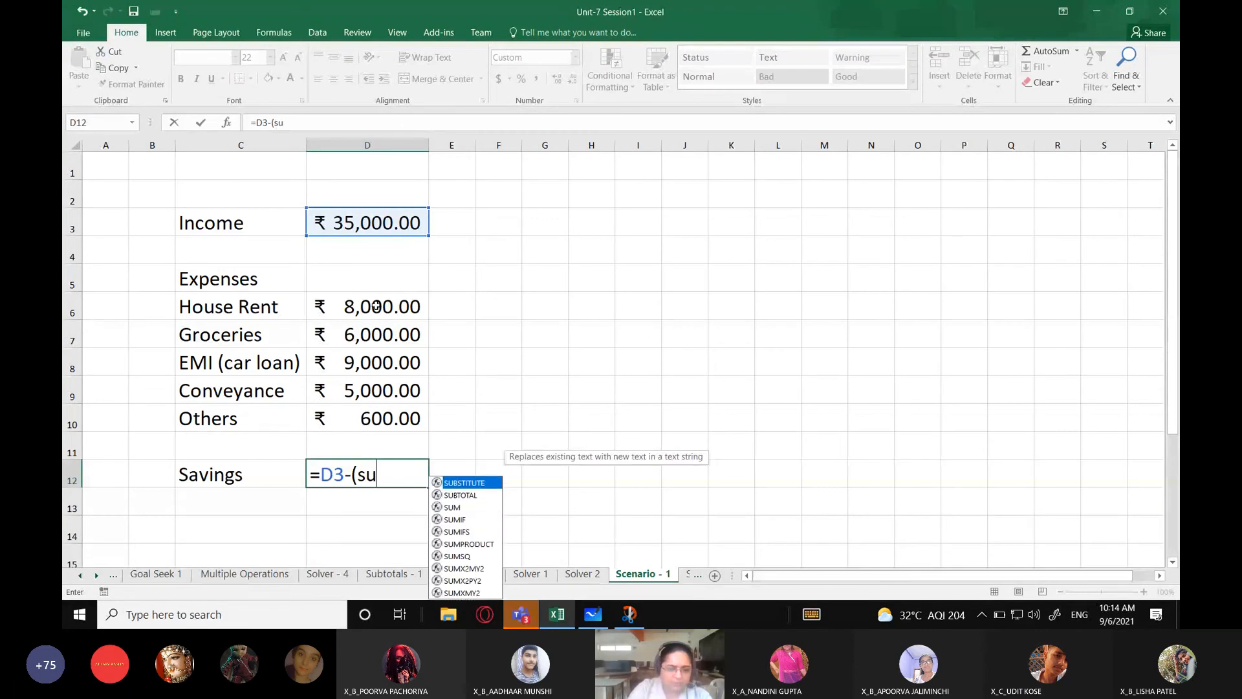
pyautogui.press('BackSpace')
pyautogui.press('BackSpace')
pyautogui.press('BackSpace')
pyautogui.write('sum(')
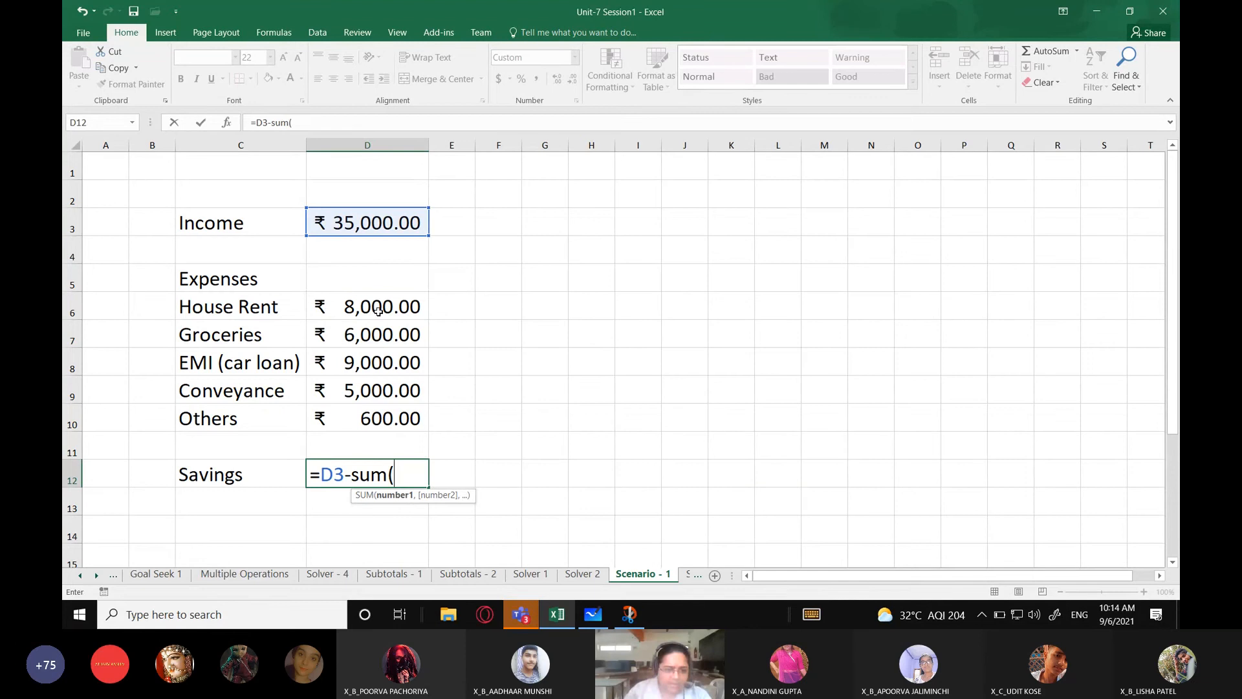
pyautogui.moveTo(381, 307); pyautogui.dragTo(377, 421)
pyautogui.write(')')
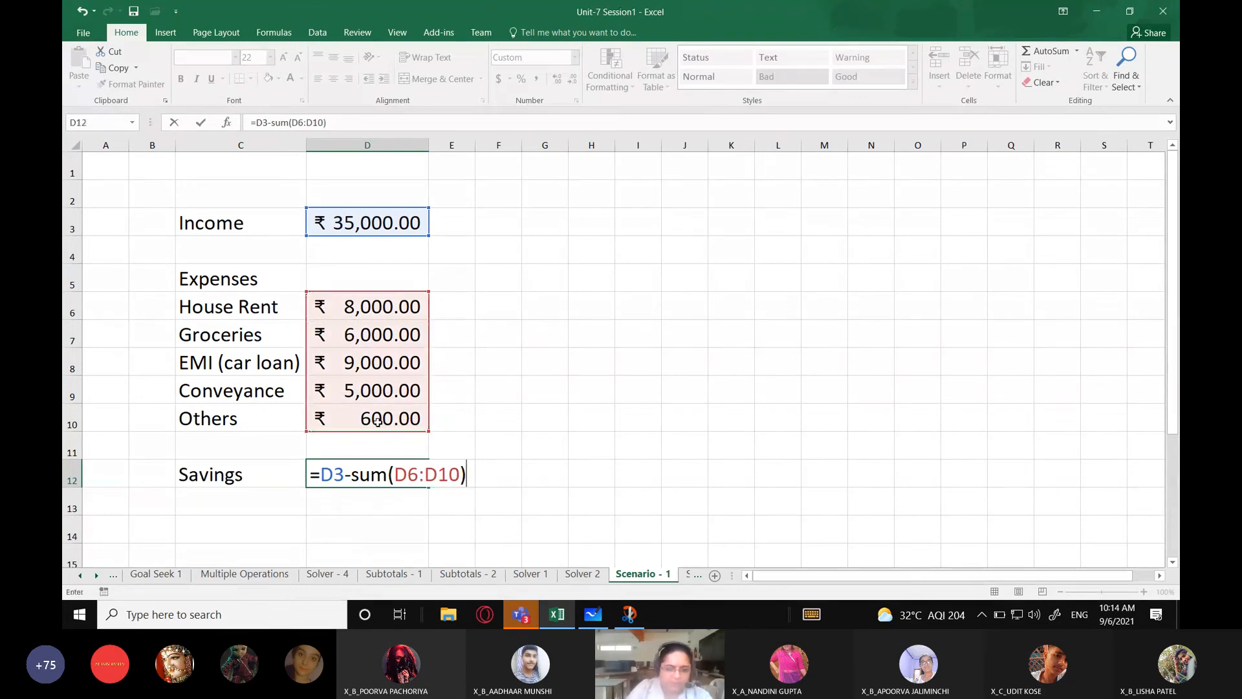
pyautogui.press('Return')
# Step: Format the savings amount in D12 as rupee accounting currency
pyautogui.click(370, 471)
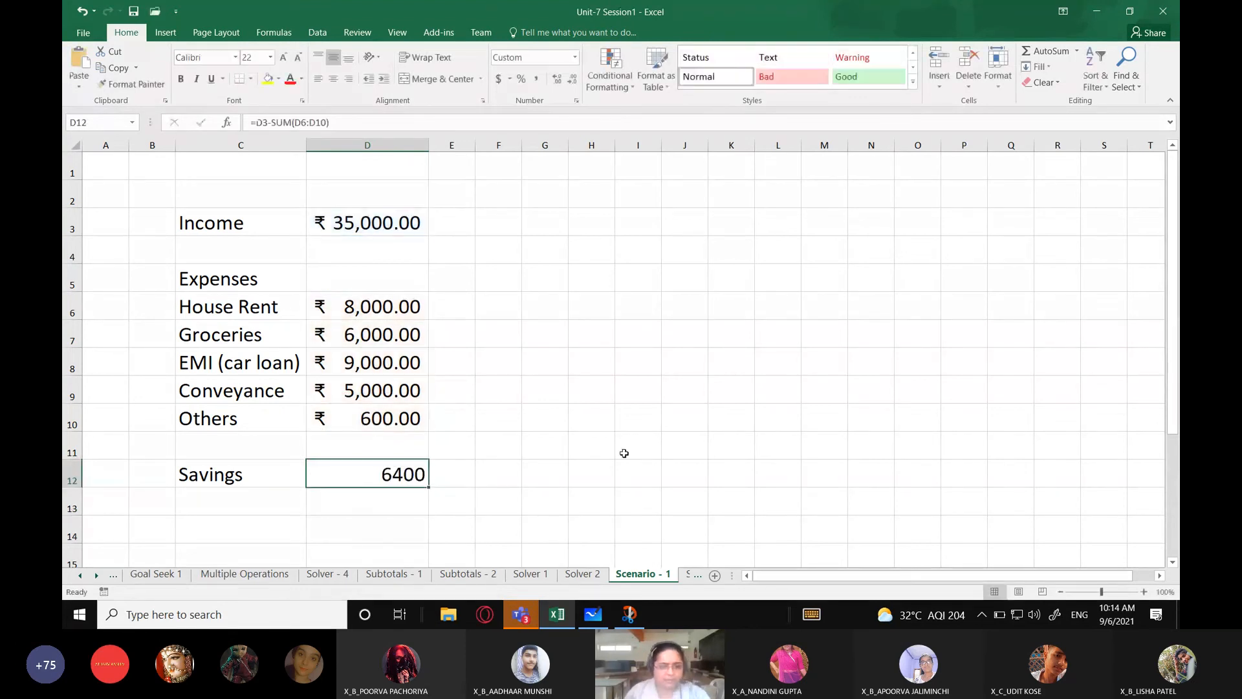
pyautogui.click(510, 79)
pyautogui.click(528, 97)
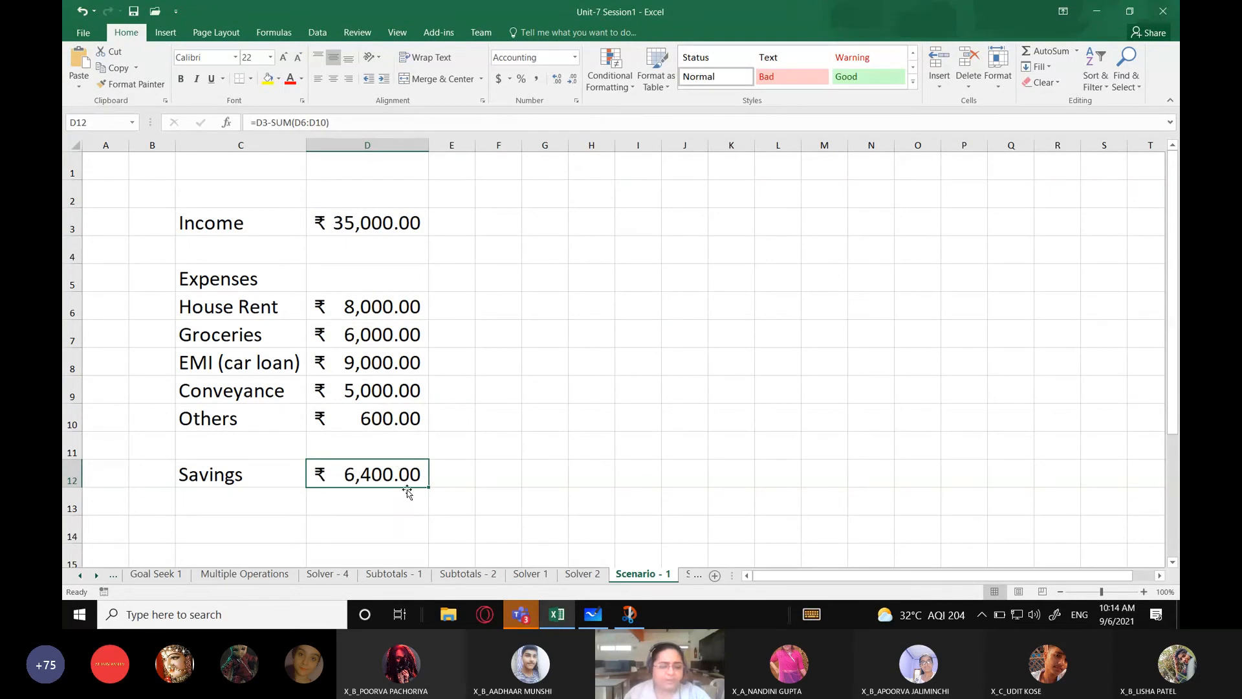
pyautogui.click(458, 466)
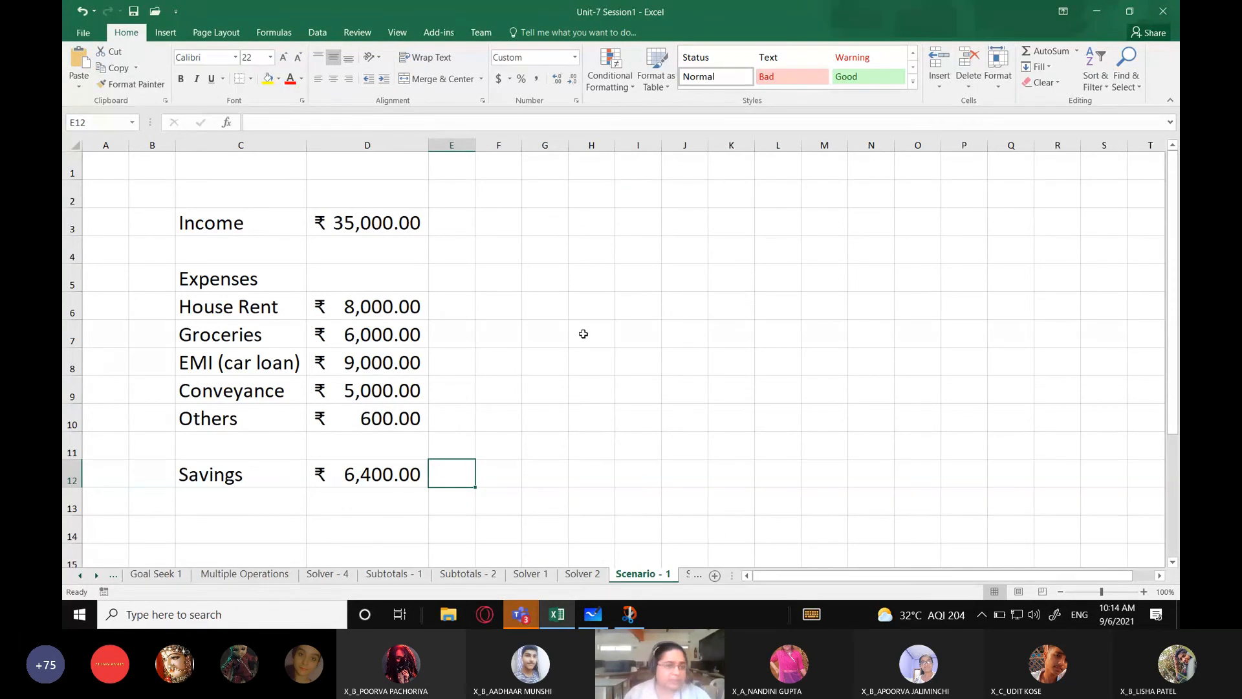
# Step: Select the amounts D3:D12 and start adding a new scenario in the Scenario Manager
pyautogui.moveTo(375, 223); pyautogui.dragTo(394, 393)
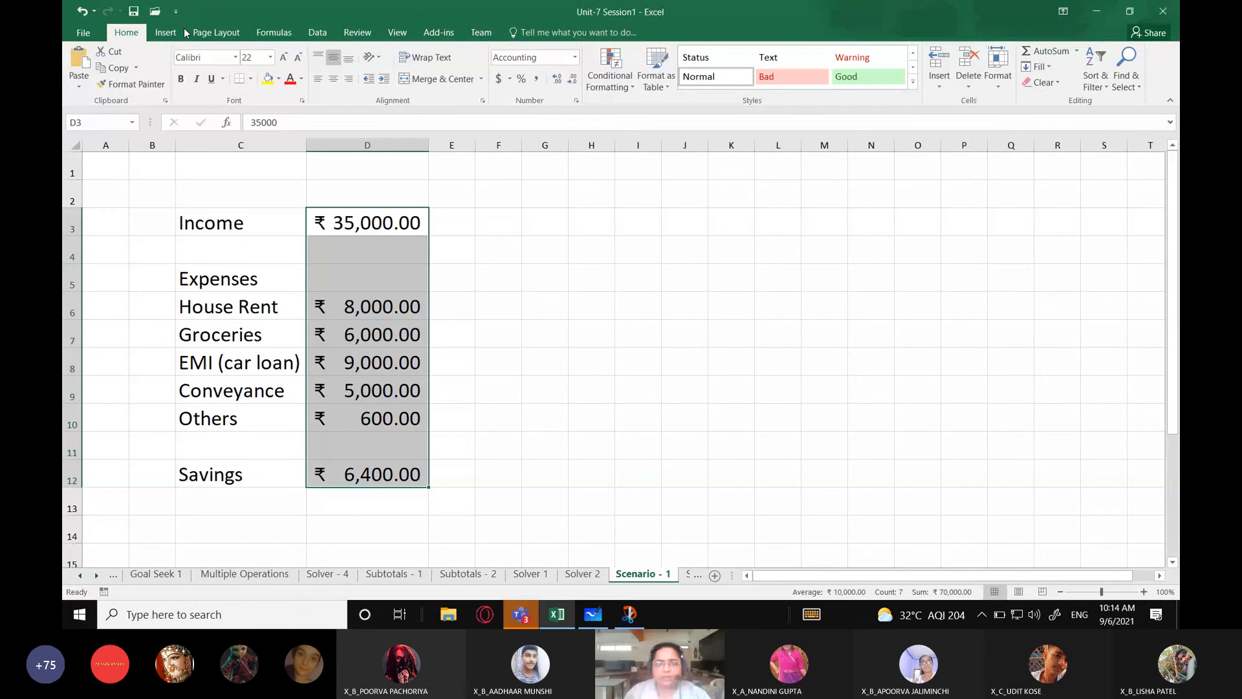
pyautogui.click(317, 32)
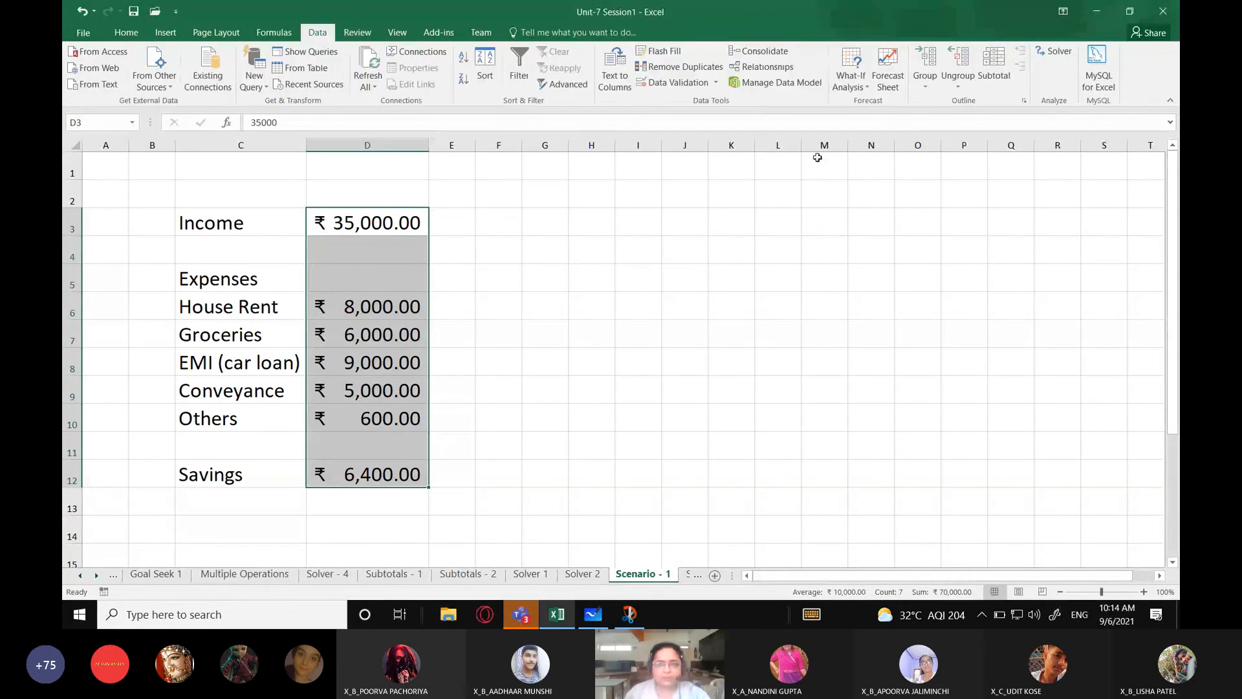
pyautogui.click(851, 78)
pyautogui.click(874, 107)
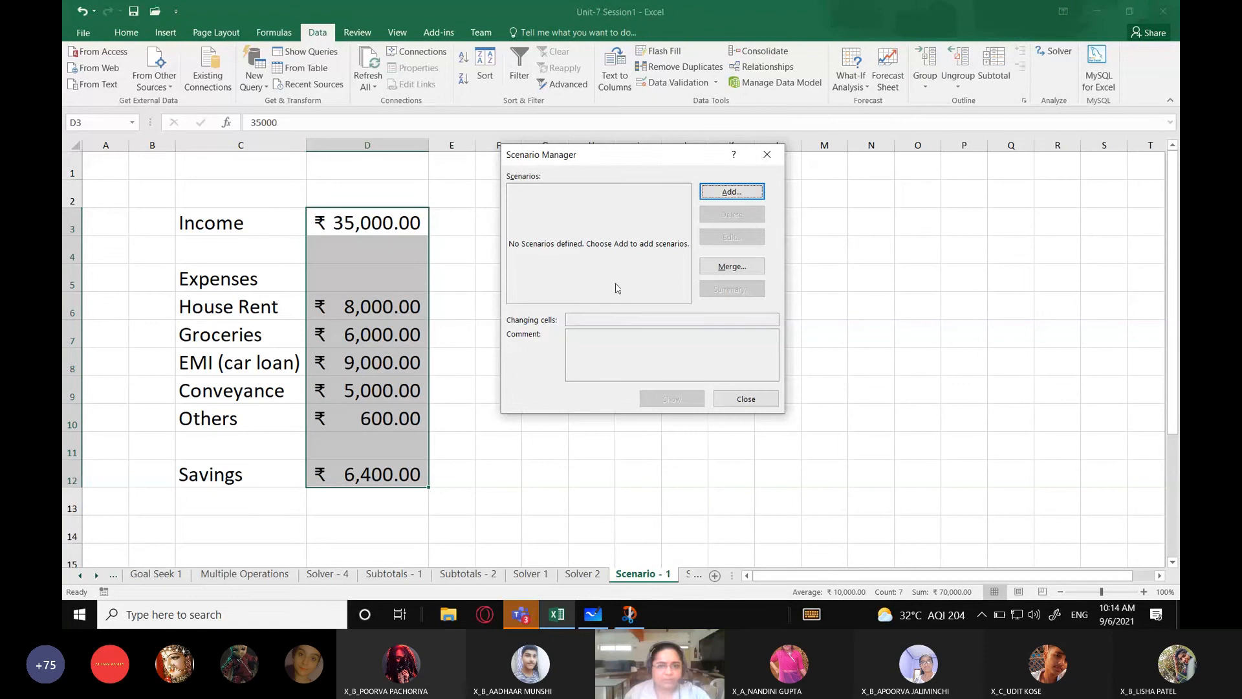
pyautogui.press('Return')
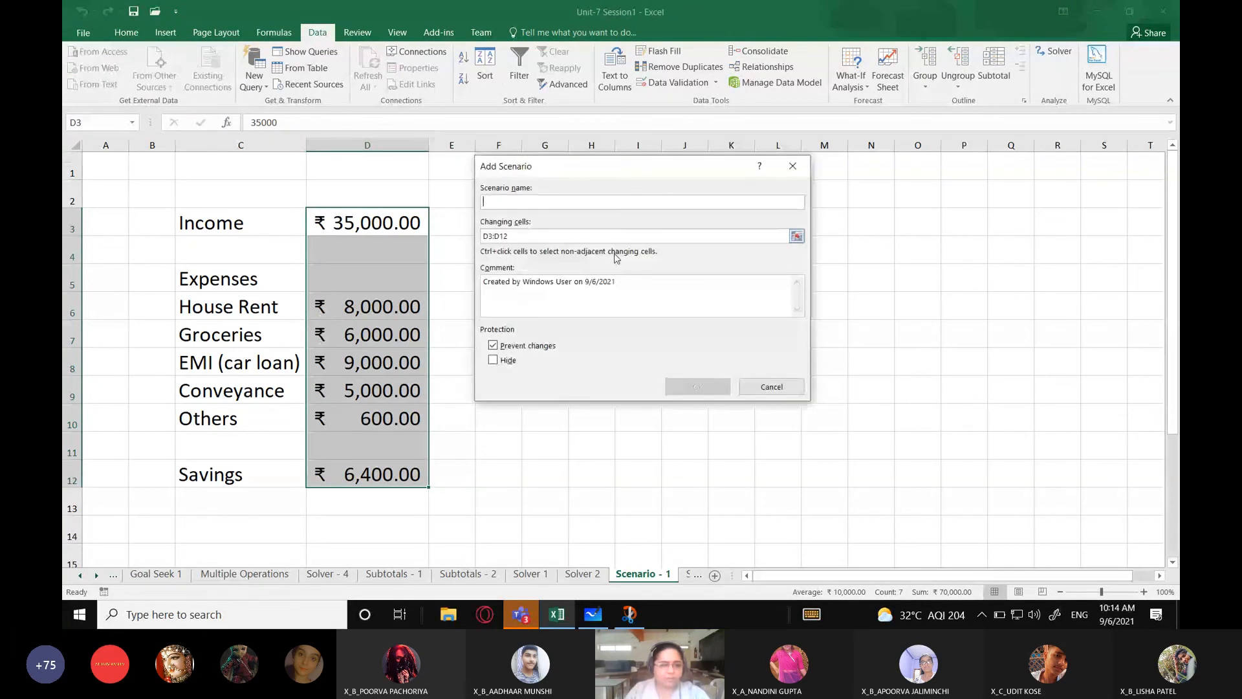
# Step: Name the new scenario "Normal_Savings"
pyautogui.write('Inco')
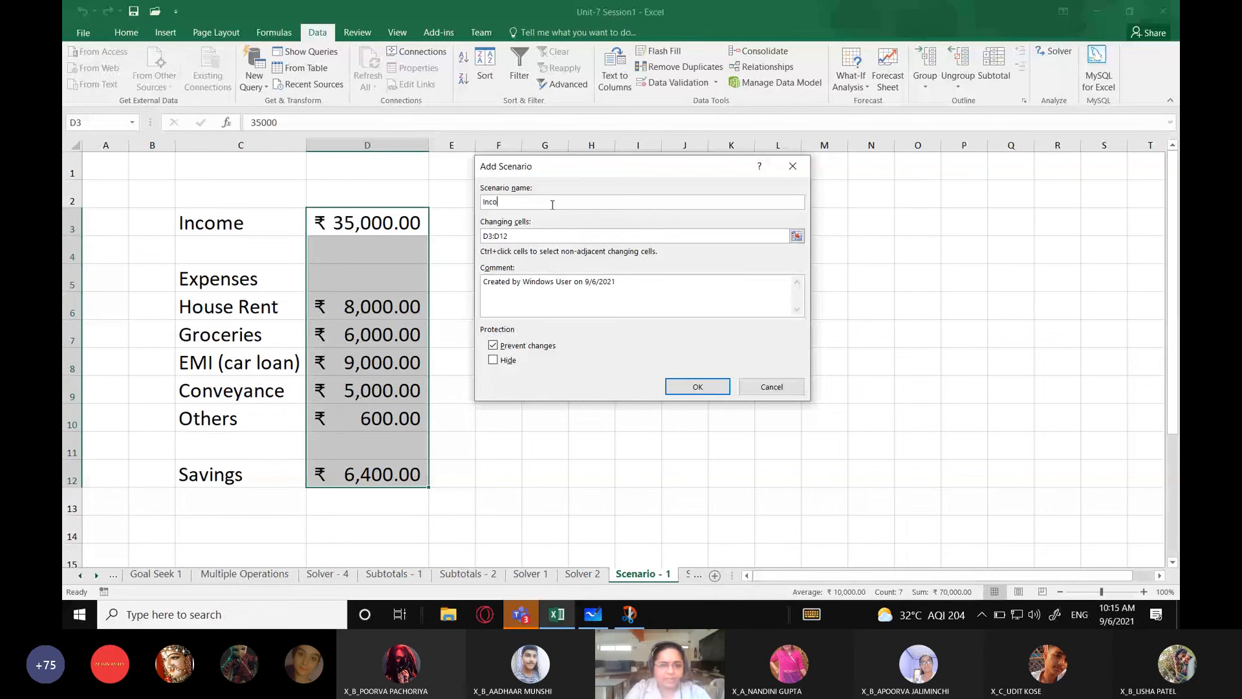
pyautogui.press('BackSpace')
pyautogui.press('BackSpace')
pyautogui.press('BackSpace')
pyautogui.press('BackSpace')
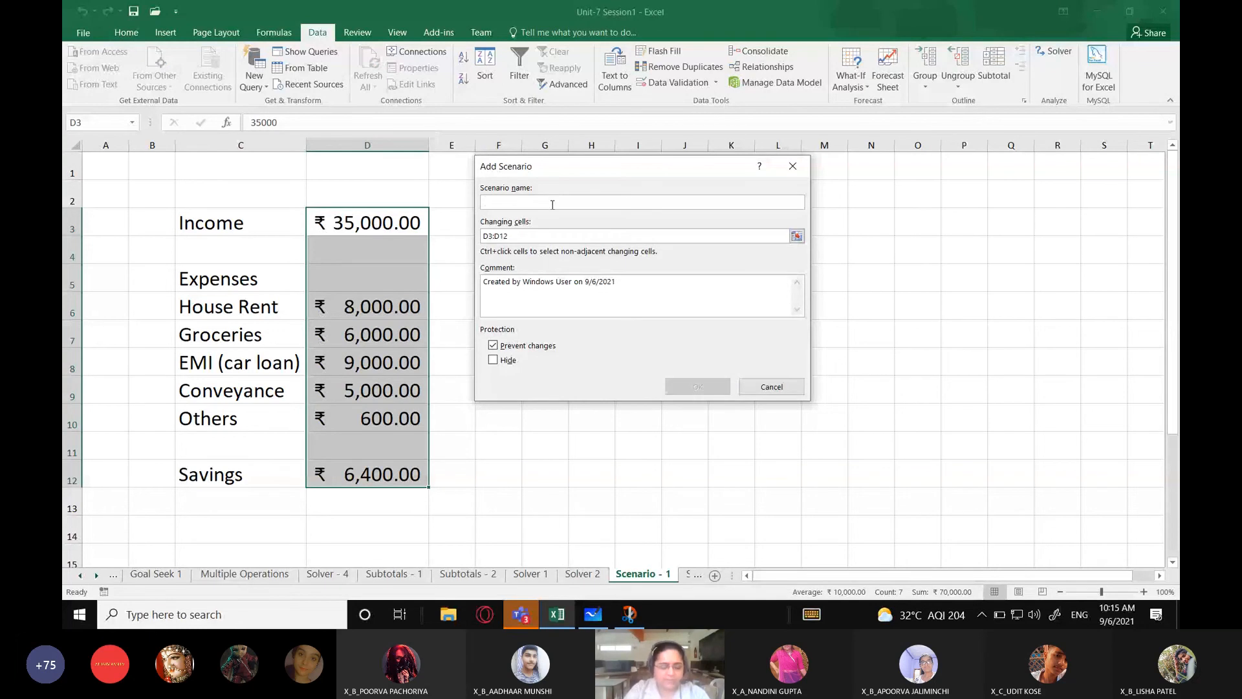
pyautogui.write('Normal_')
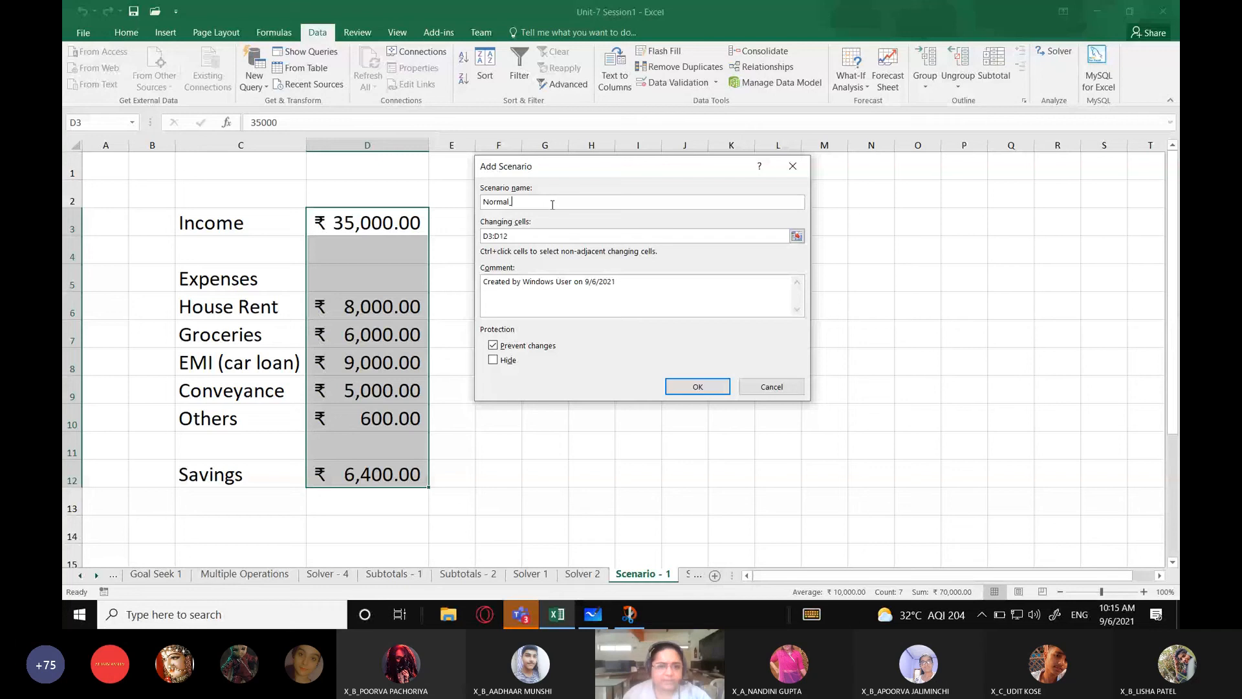
pyautogui.write('Savings')
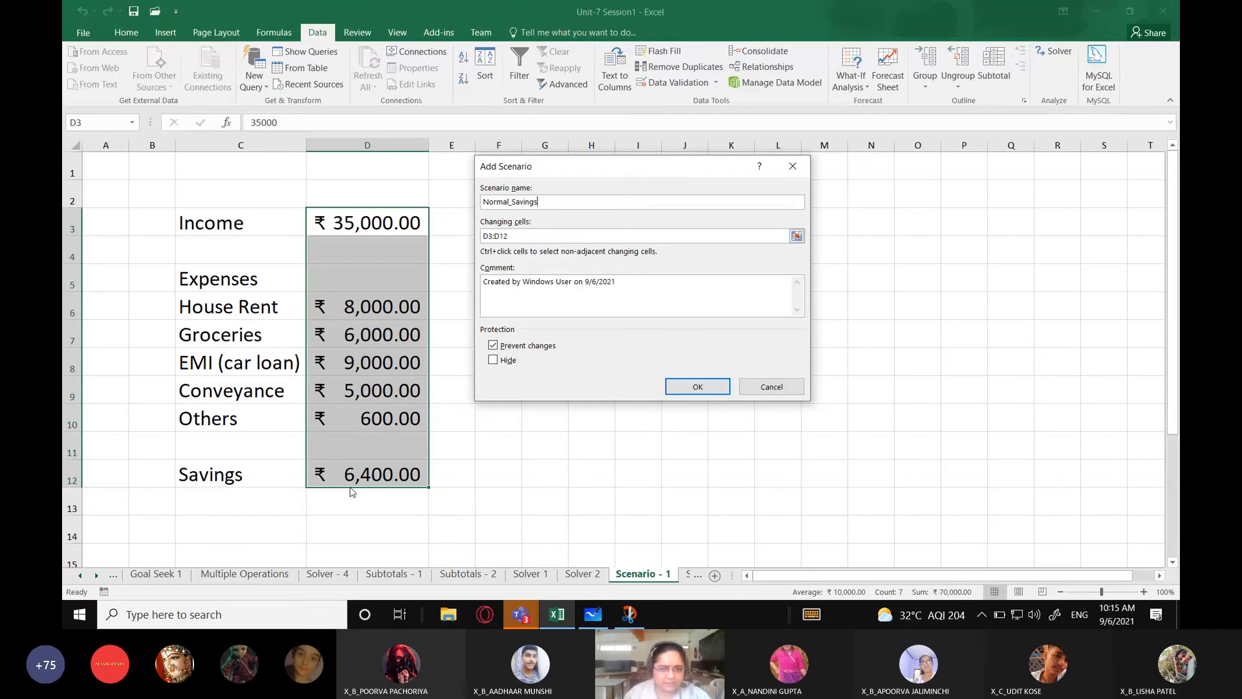
# Step: Clear the scenario's changing cells and reselect the range $D$3:$D$12 from the sheet
pyautogui.click(546, 235)
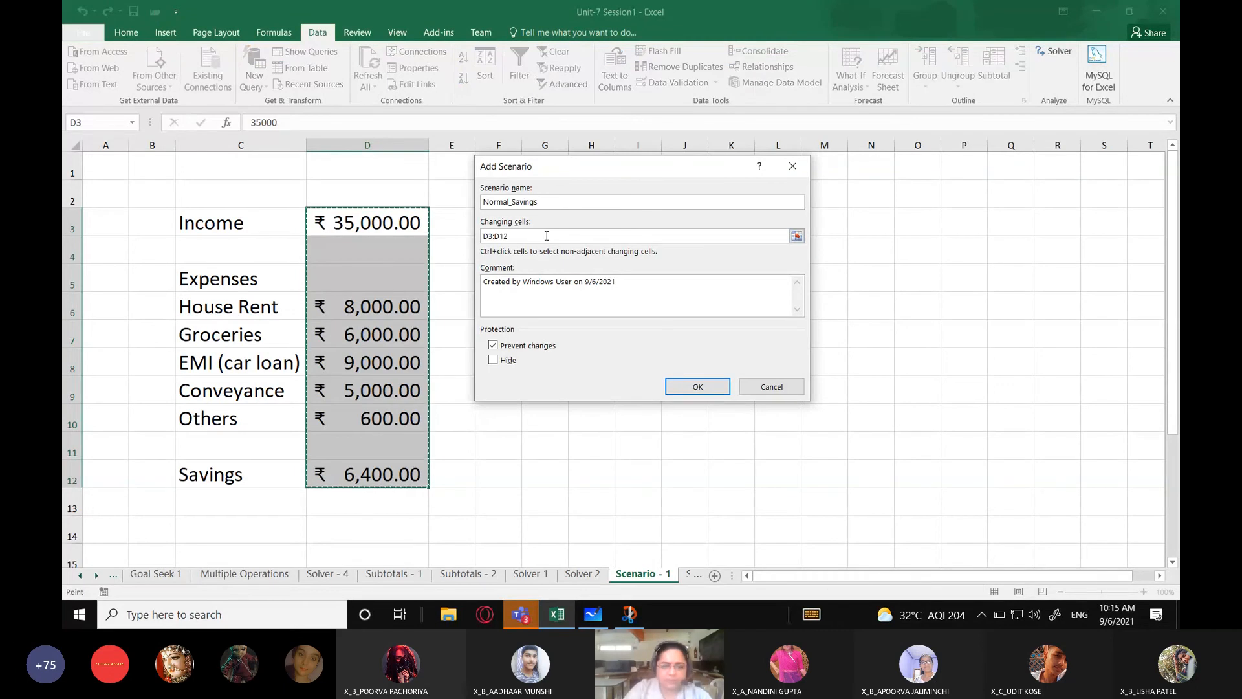
pyautogui.press('BackSpace')
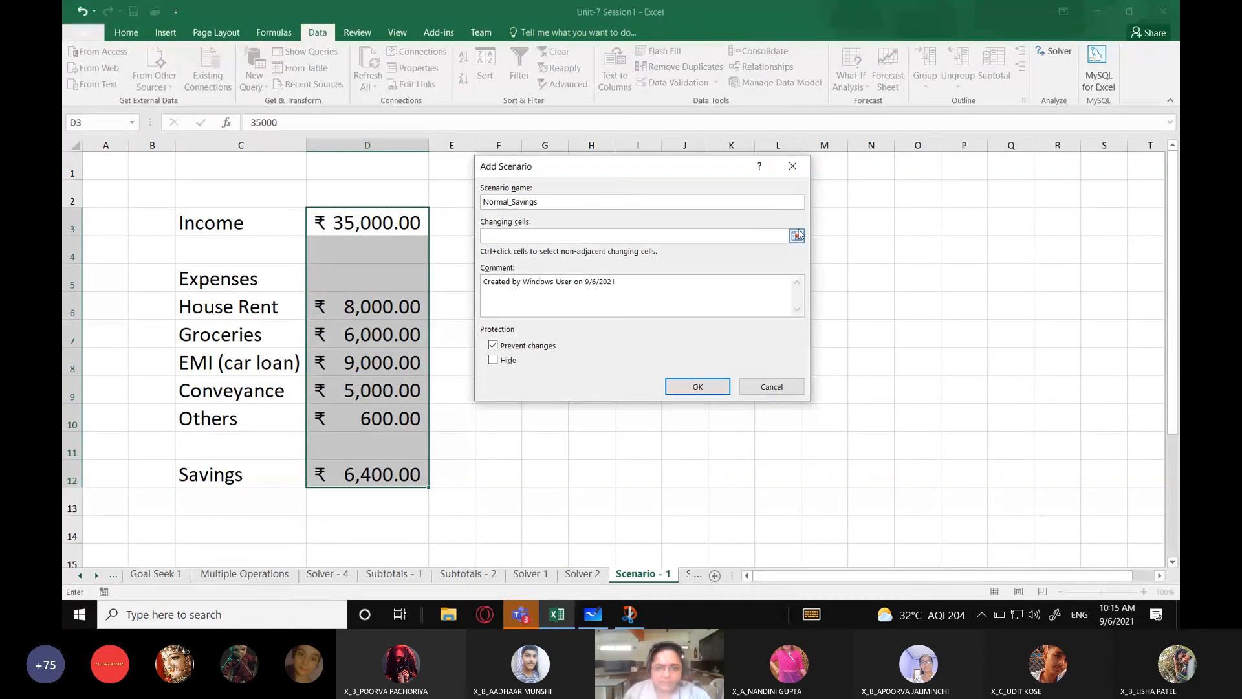
pyautogui.click(796, 235)
pyautogui.moveTo(363, 230); pyautogui.dragTo(362, 479)
pyautogui.click(802, 185)
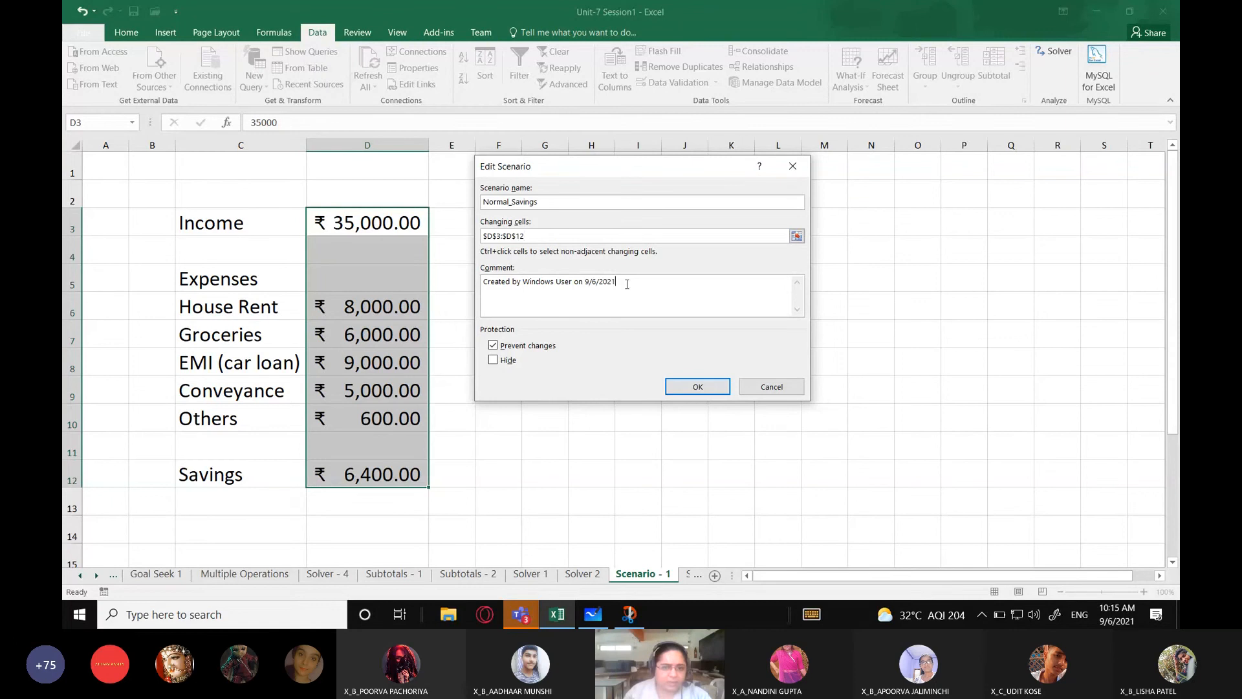
# Step: Replace the scenario comment with "Normal expenses, I am able to save atleast ₹6000" and continue to the scenario values
pyautogui.moveTo(631, 282); pyautogui.dragTo(474, 283)
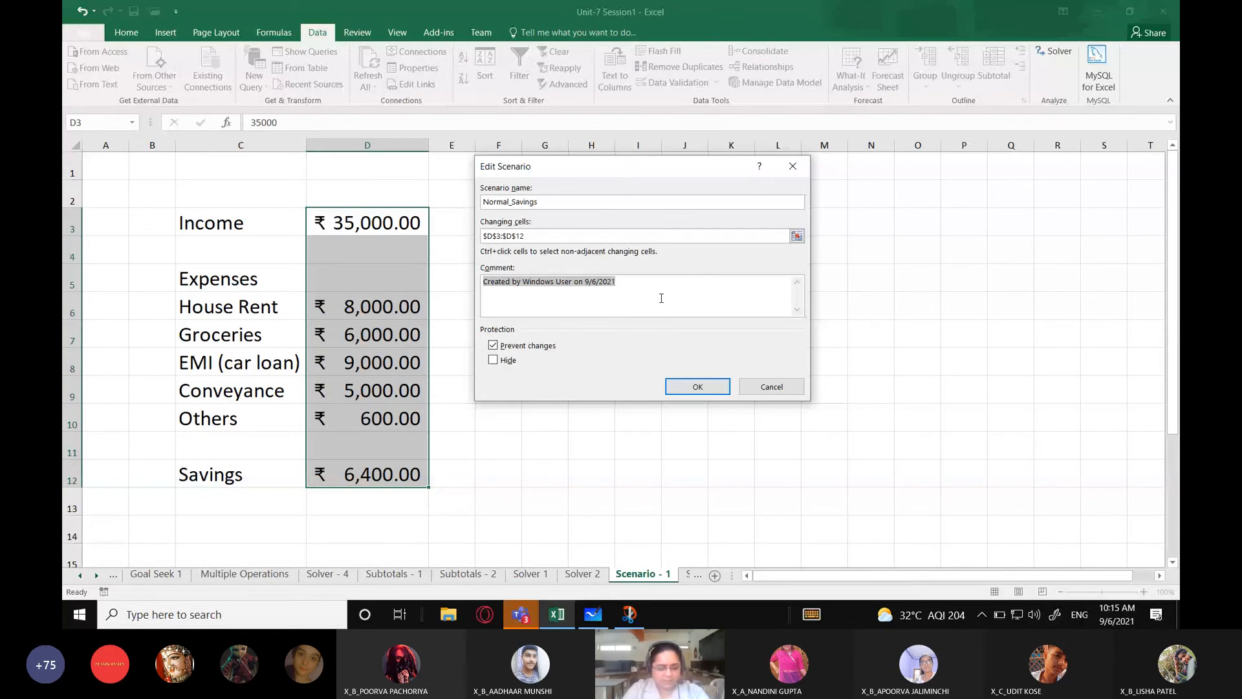
pyautogui.write('Normal expenses')
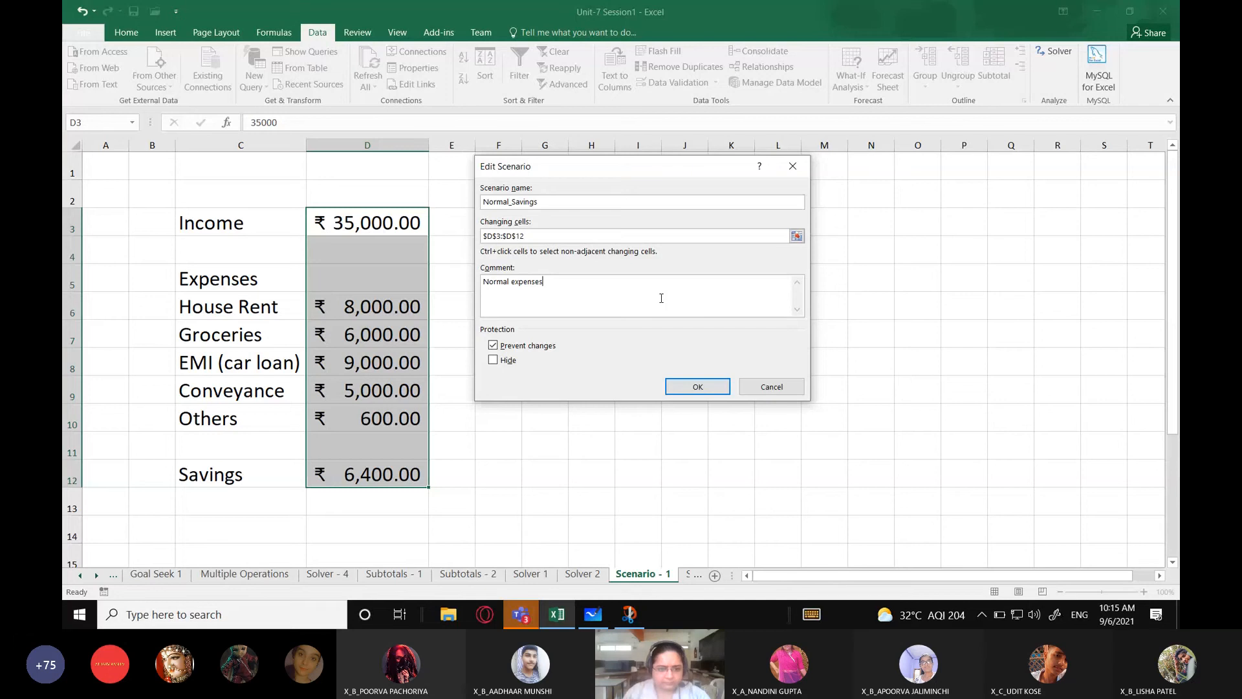
pyautogui.write(', I a')
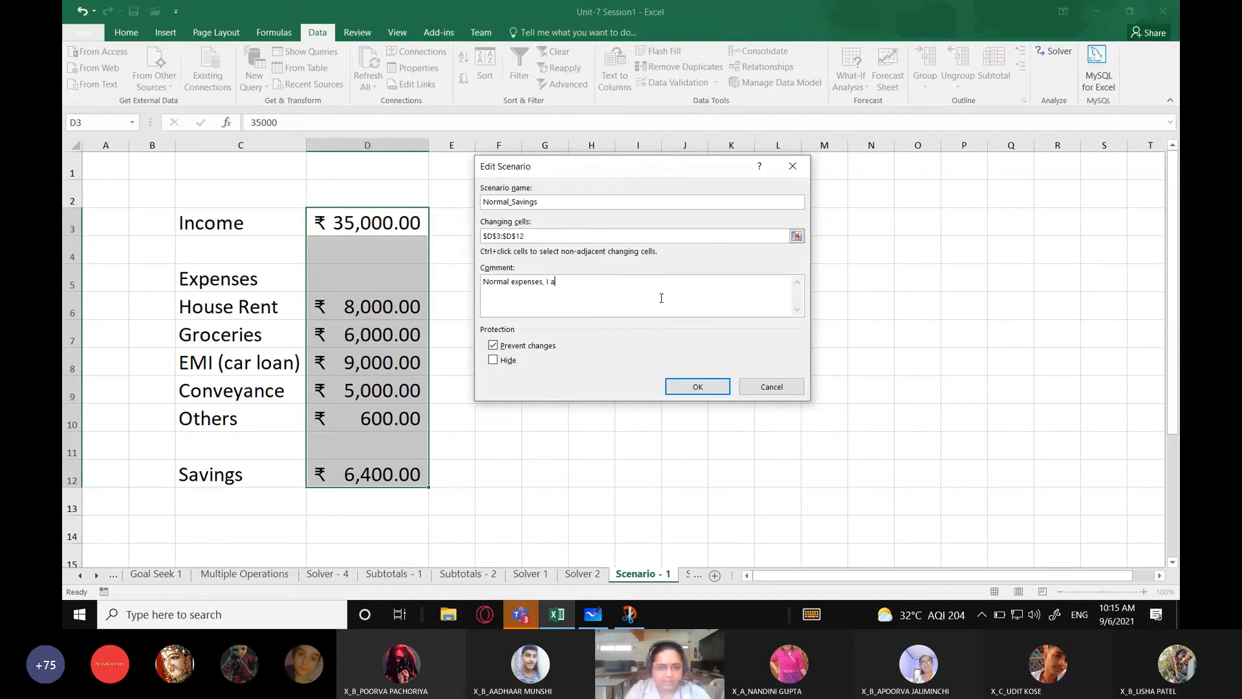
pyautogui.write('m able to save at')
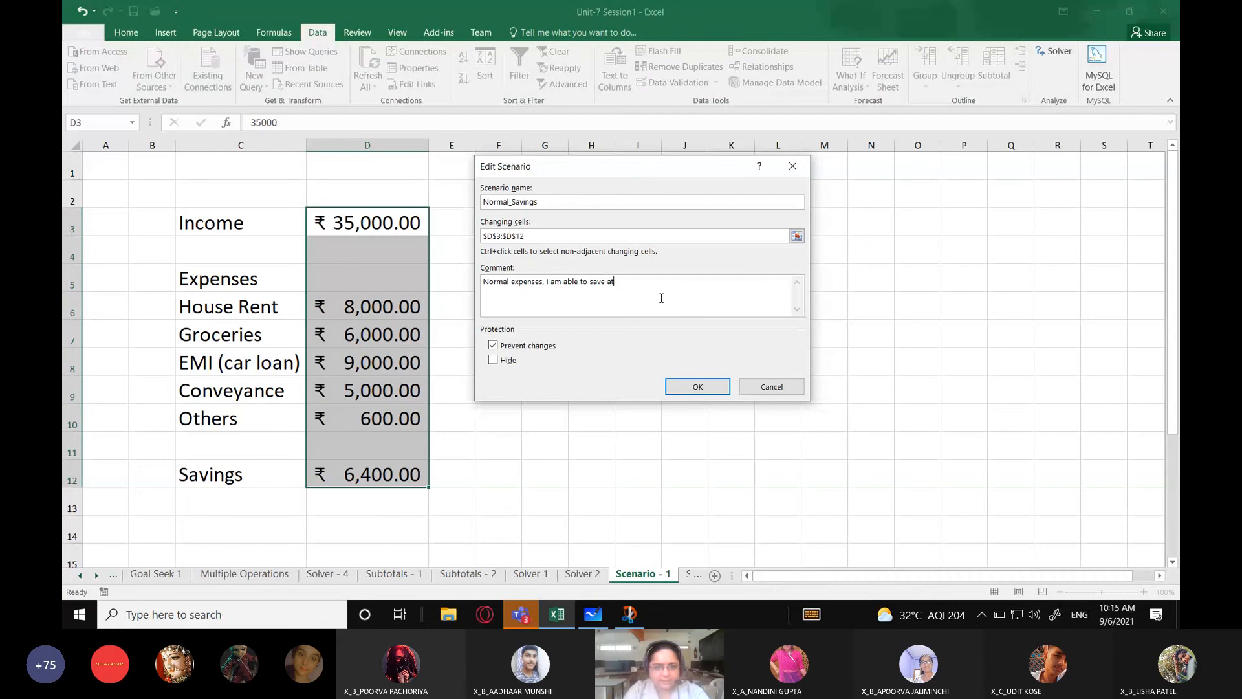
pyautogui.write('least ₹6000')
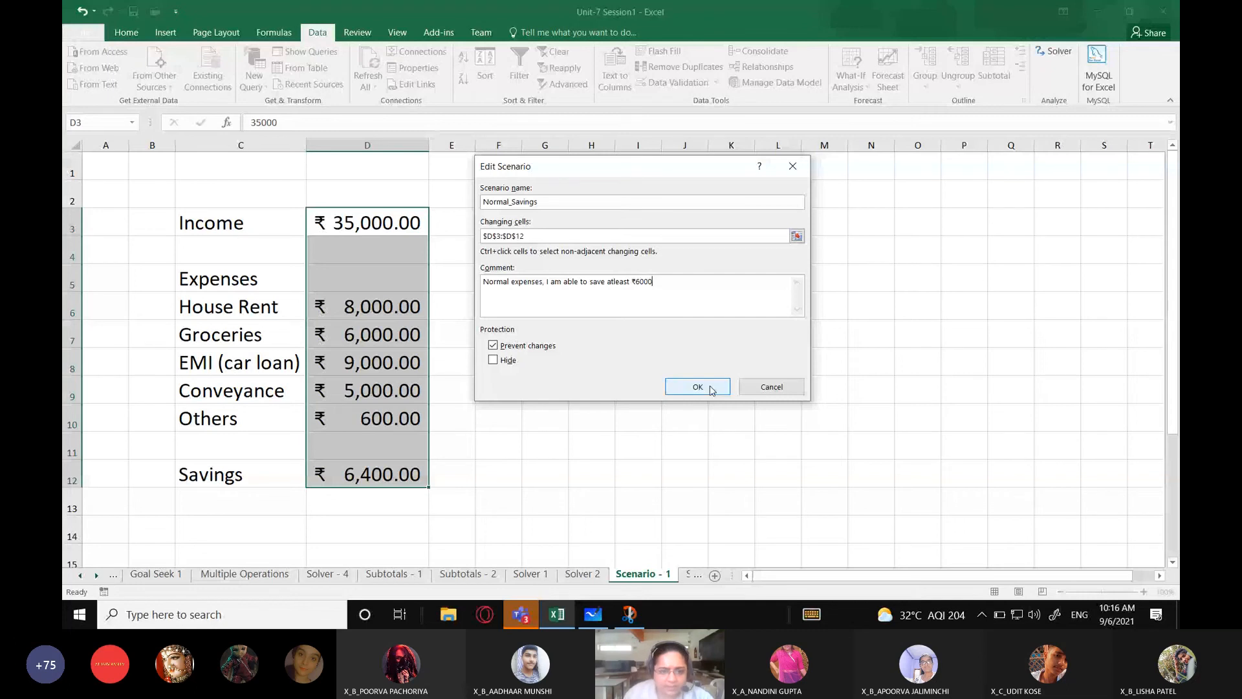
pyautogui.click(711, 390)
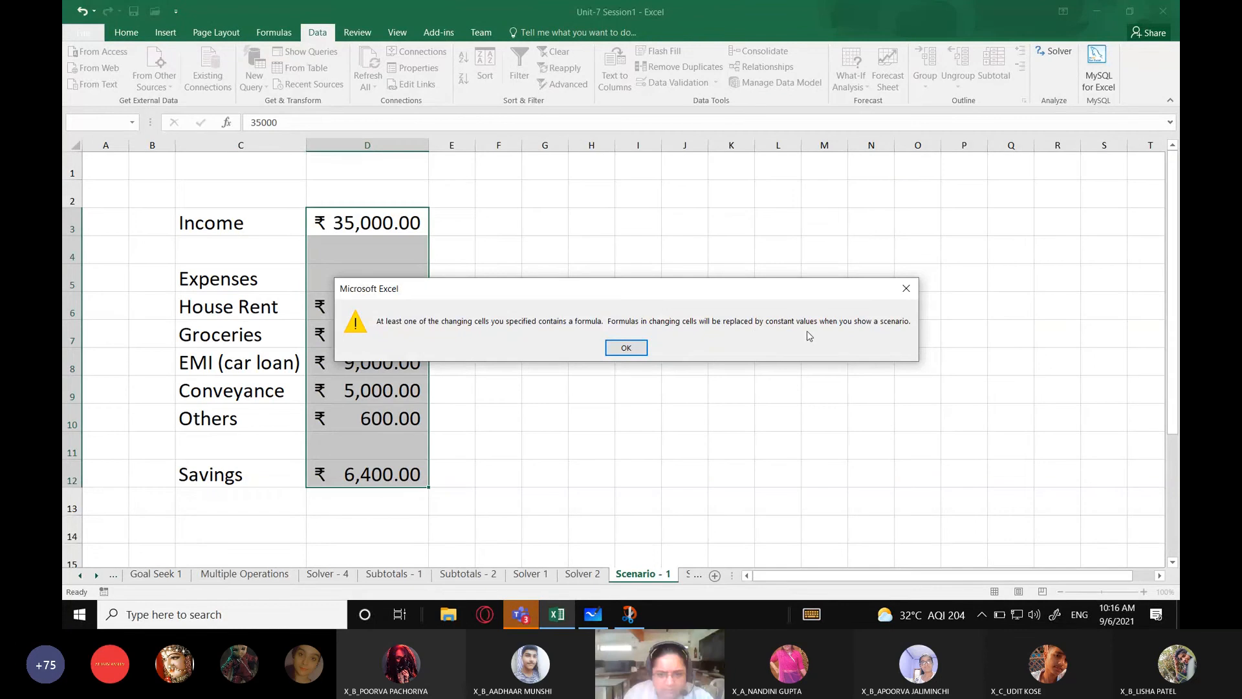
pyautogui.click(627, 349)
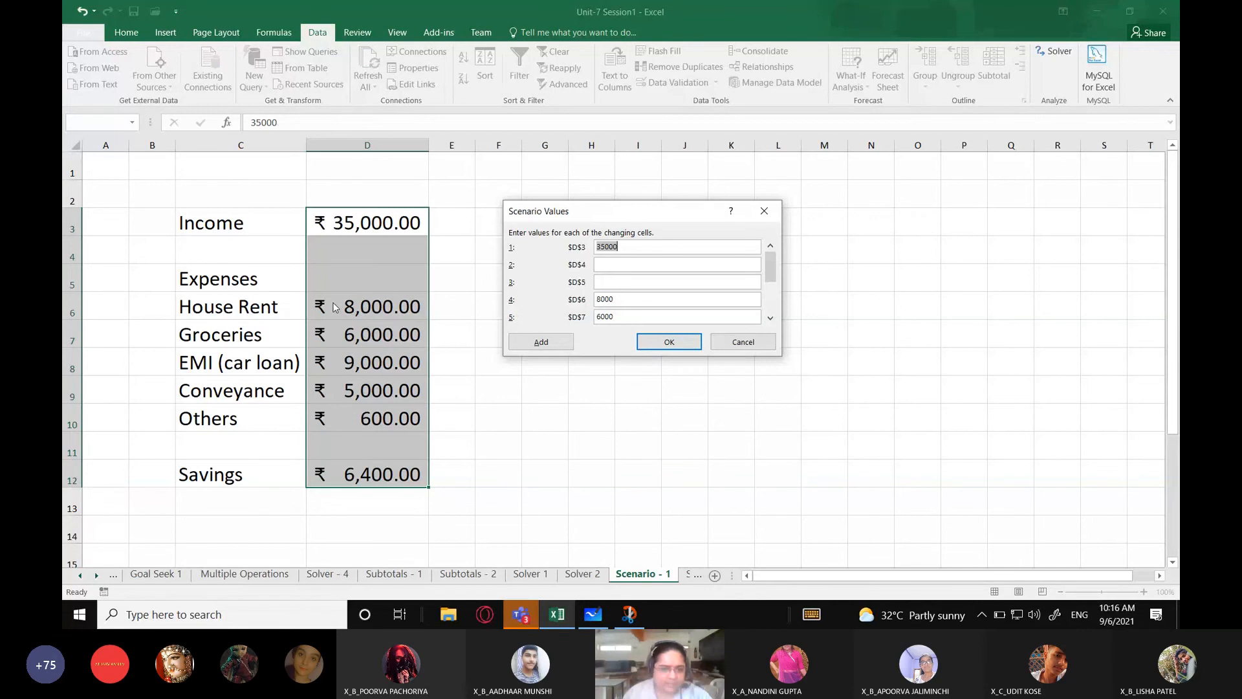
# Step: Set the Normal_Savings values for the empty cells D4 and D5 to 0 and save the scenario
pyautogui.click(608, 266)
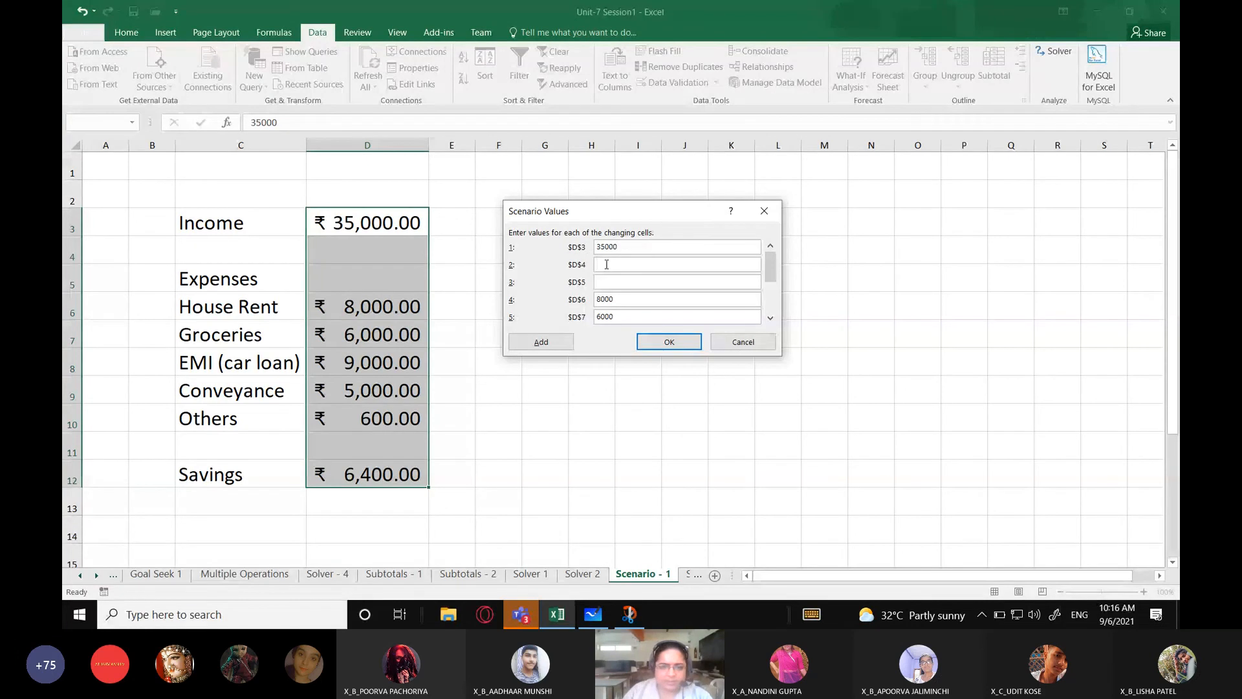
pyautogui.write('0')
pyautogui.press('Tab')
pyautogui.write('0')
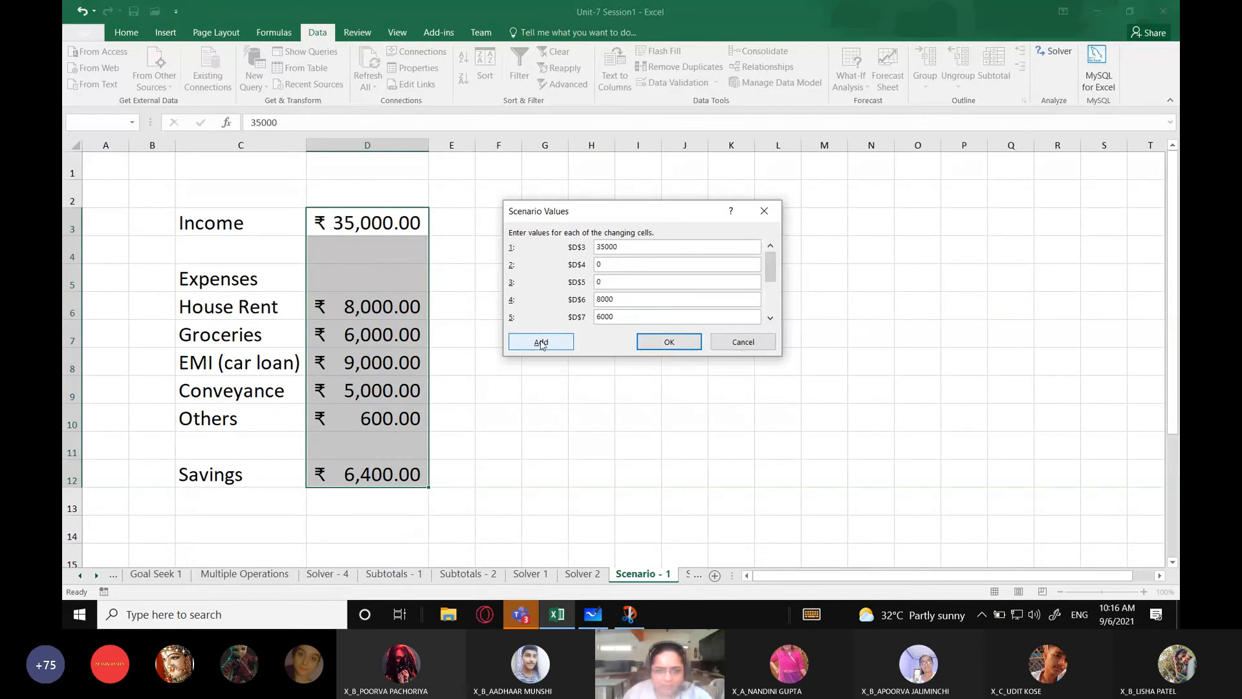
pyautogui.press('Return')
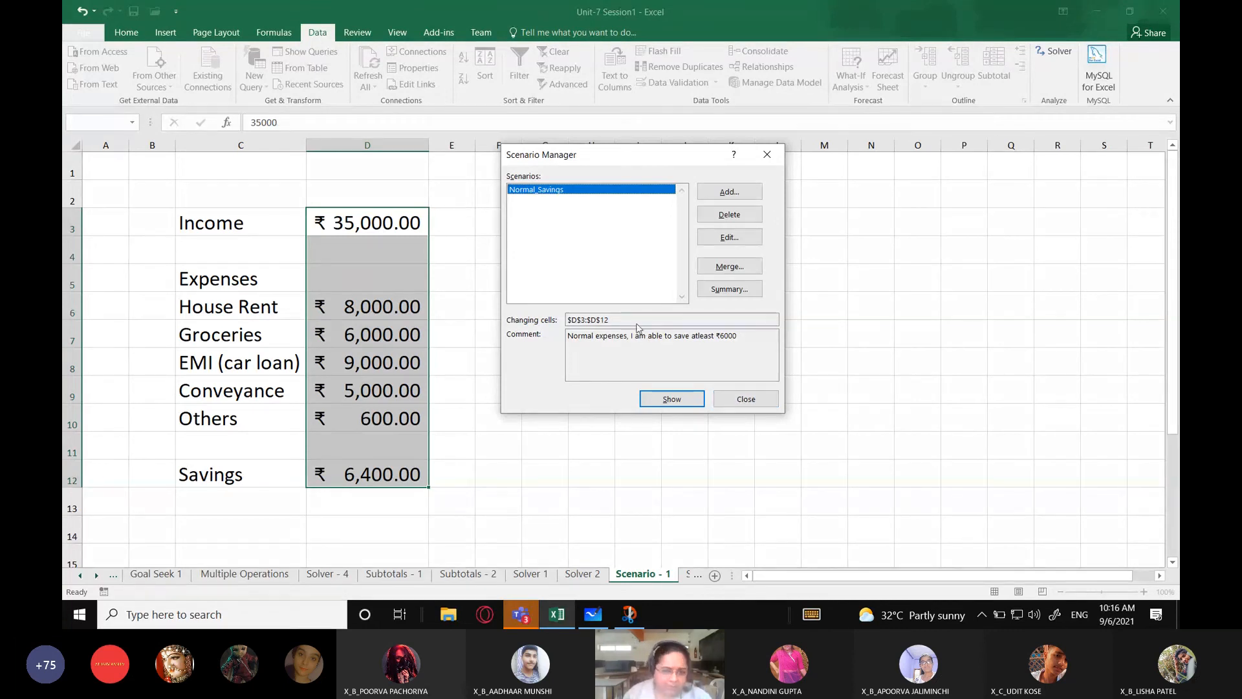
# Step: Add another scenario in the Scenario Manager and name it "Max_Savings"
pyautogui.click(732, 195)
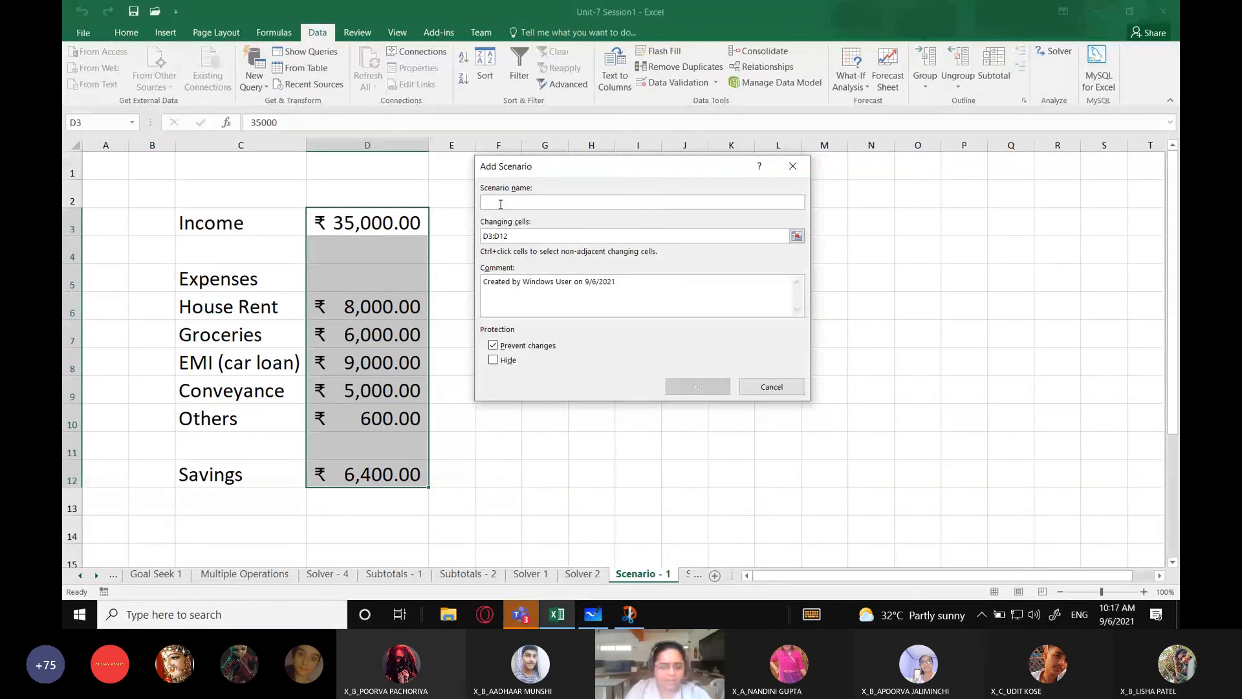
pyautogui.write('Ma')
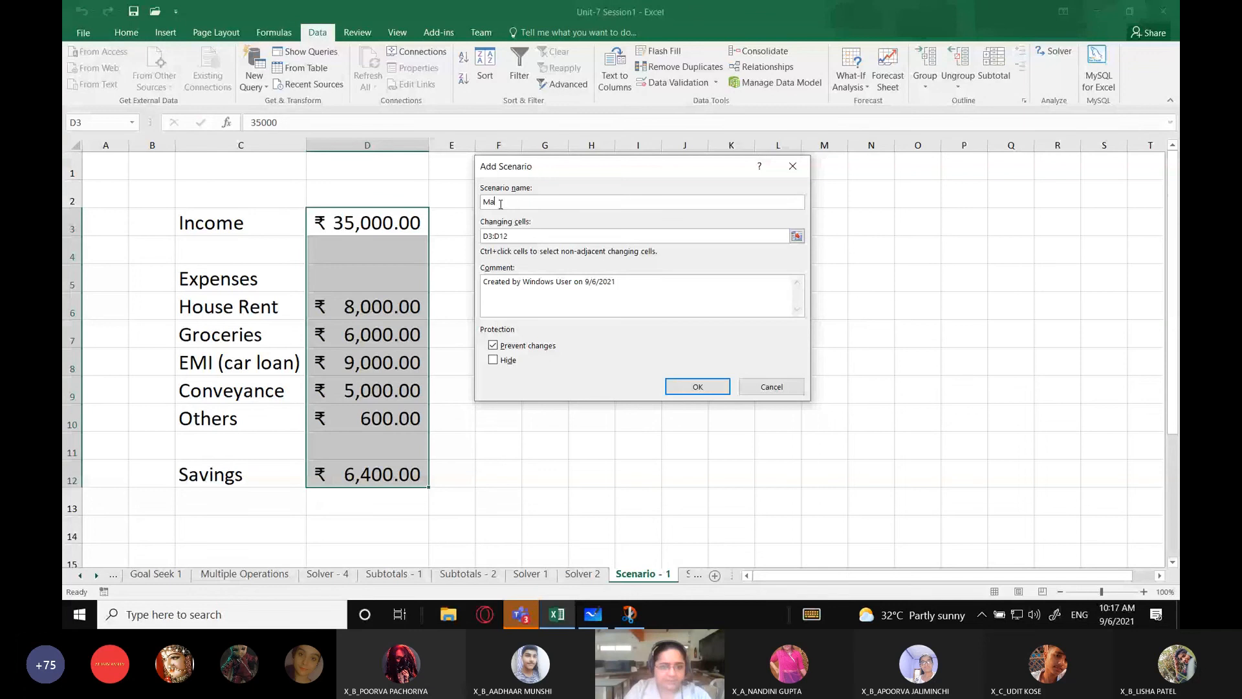
pyautogui.write('x Sa')
pyautogui.write('iin')
pyautogui.press('BackSpace')
pyautogui.press('BackSpace')
pyautogui.press('BackSpace')
pyautogui.write('vin')
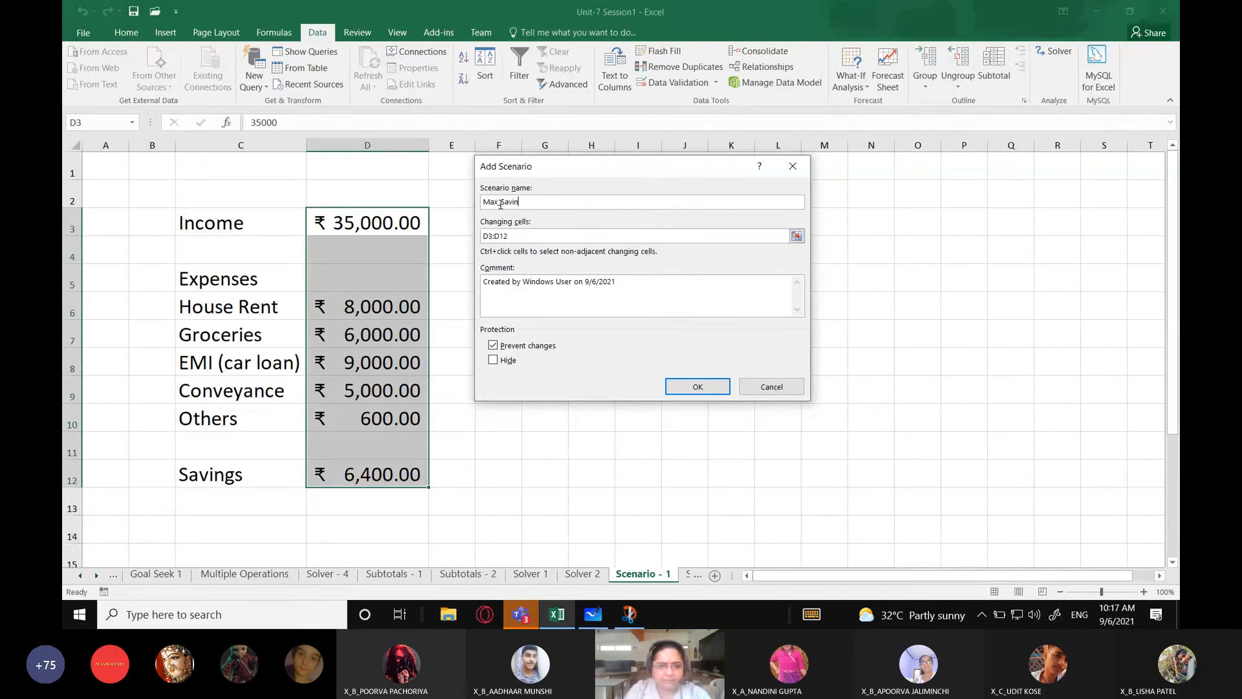
pyautogui.write('gs')
pyautogui.click(500, 205)
pyautogui.press('BackSpace')
pyautogui.write('_')
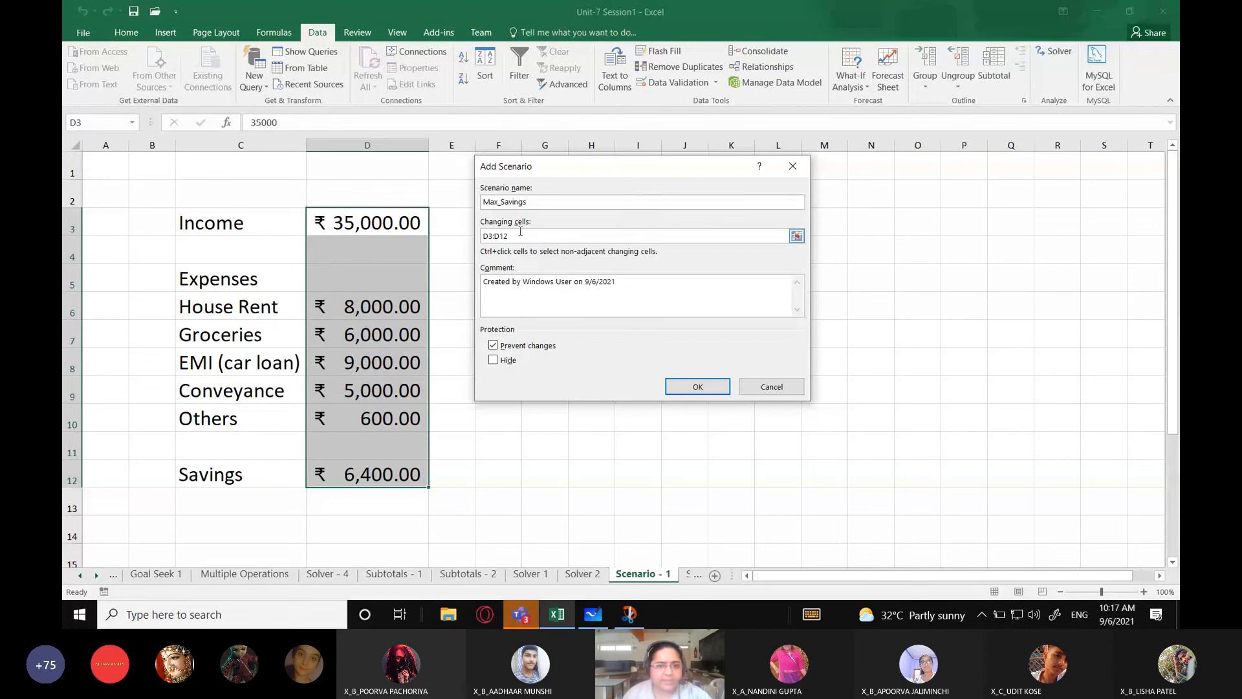
pyautogui.press('End')
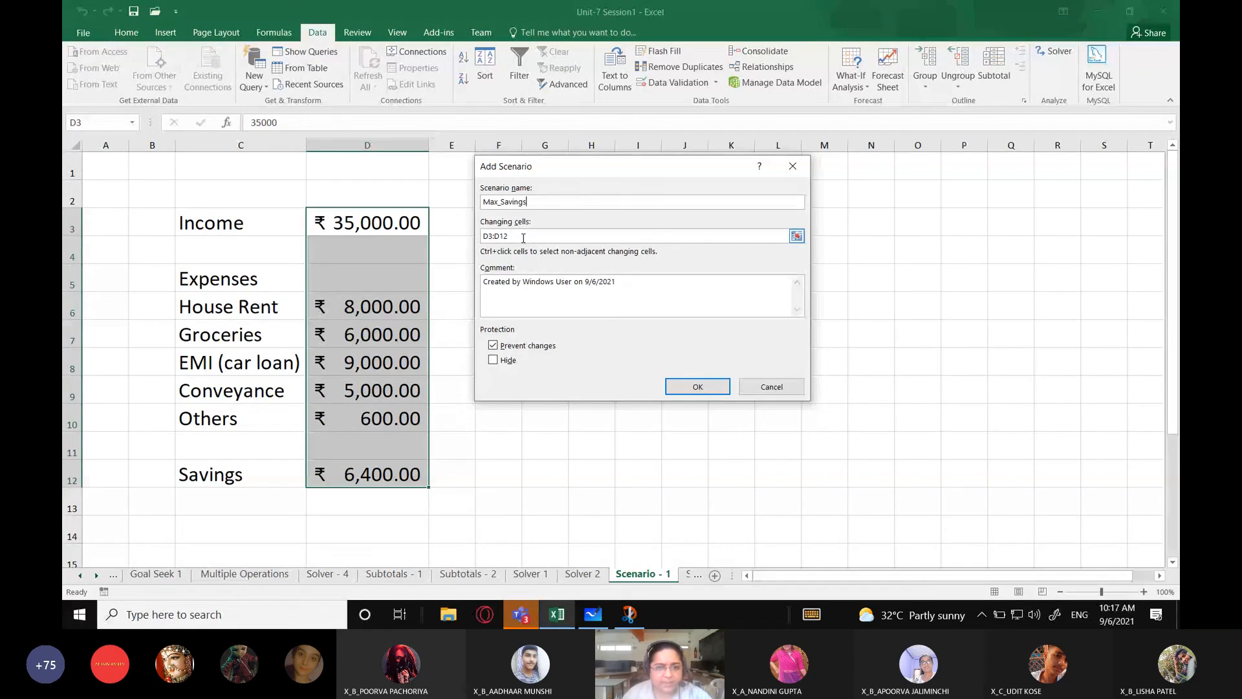
# Step: Pick the range $D$3:$D$12 on the sheet as the changing cells of the Max_Savings scenario
pyautogui.click(801, 237)
pyautogui.moveTo(383, 224); pyautogui.dragTo(388, 474)
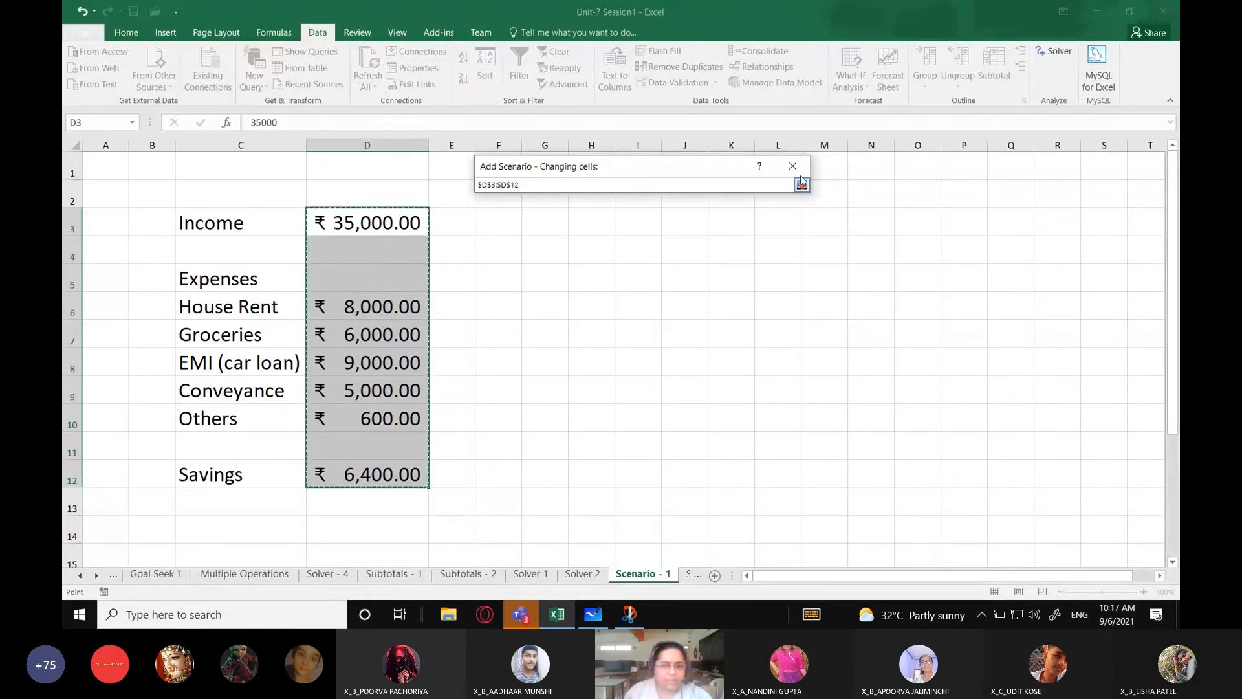
pyautogui.click(804, 185)
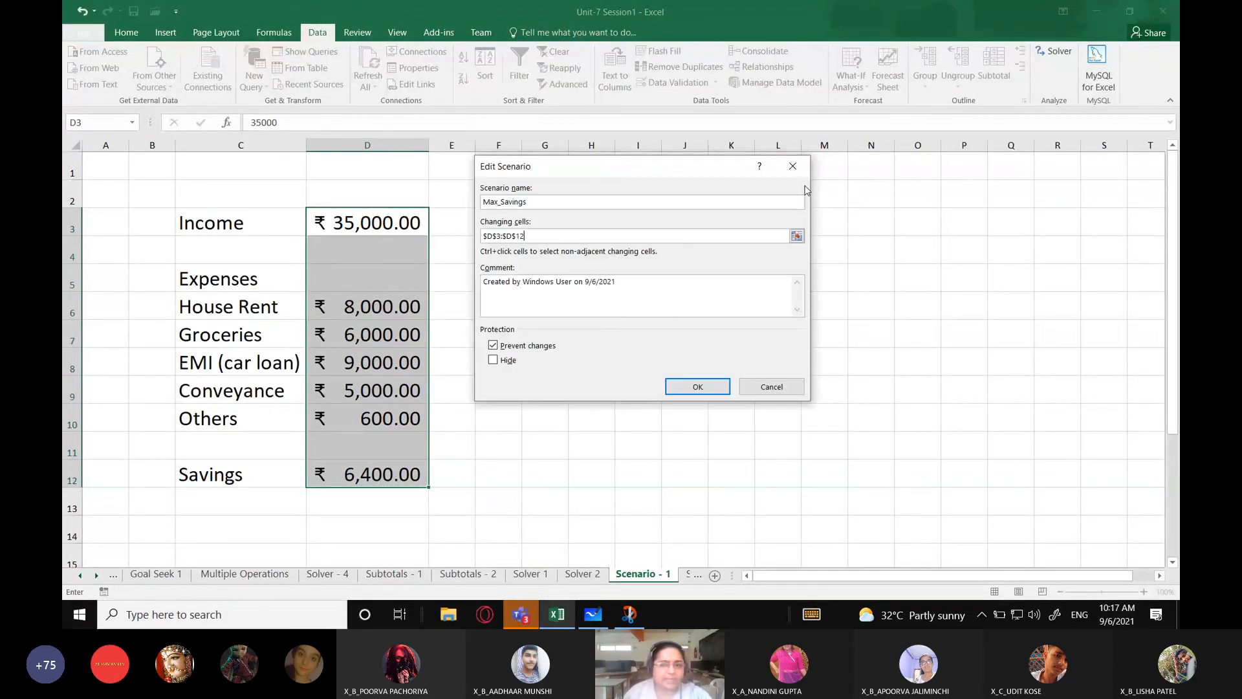
# Step: Replace the Max_Savings comment with "Maximize my savings by reducing expenses." and continue to its scenario values
pyautogui.click(571, 279)
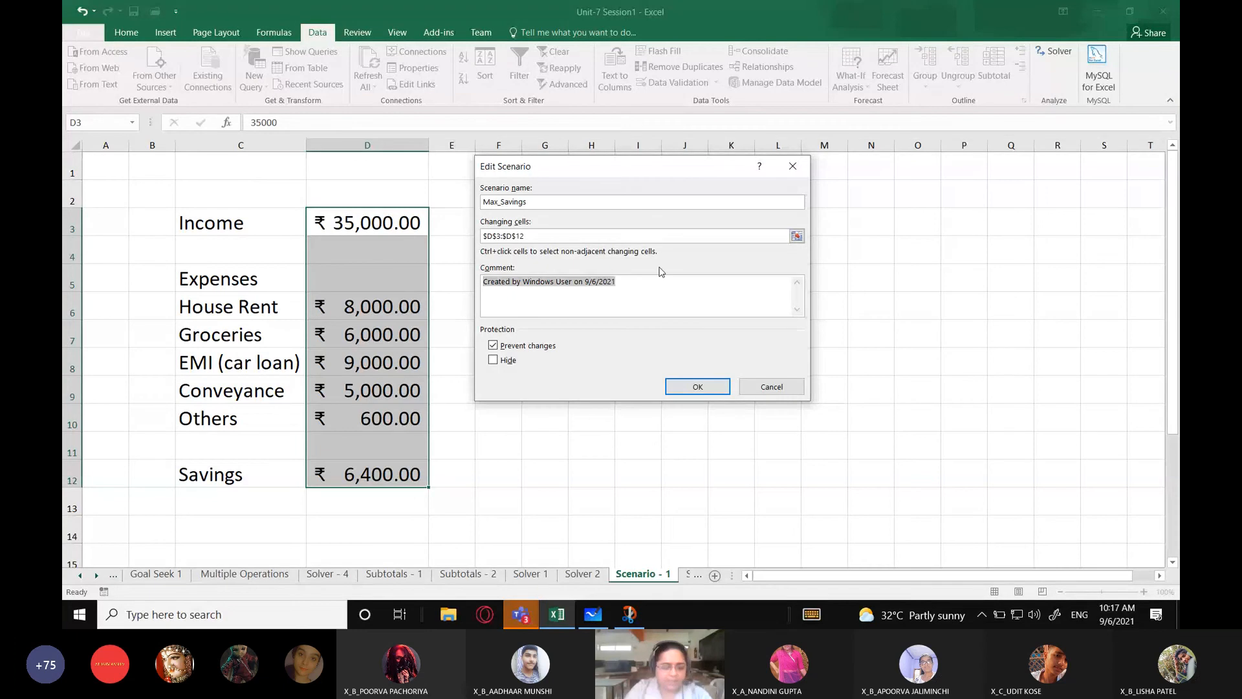
pyautogui.write('Ma')
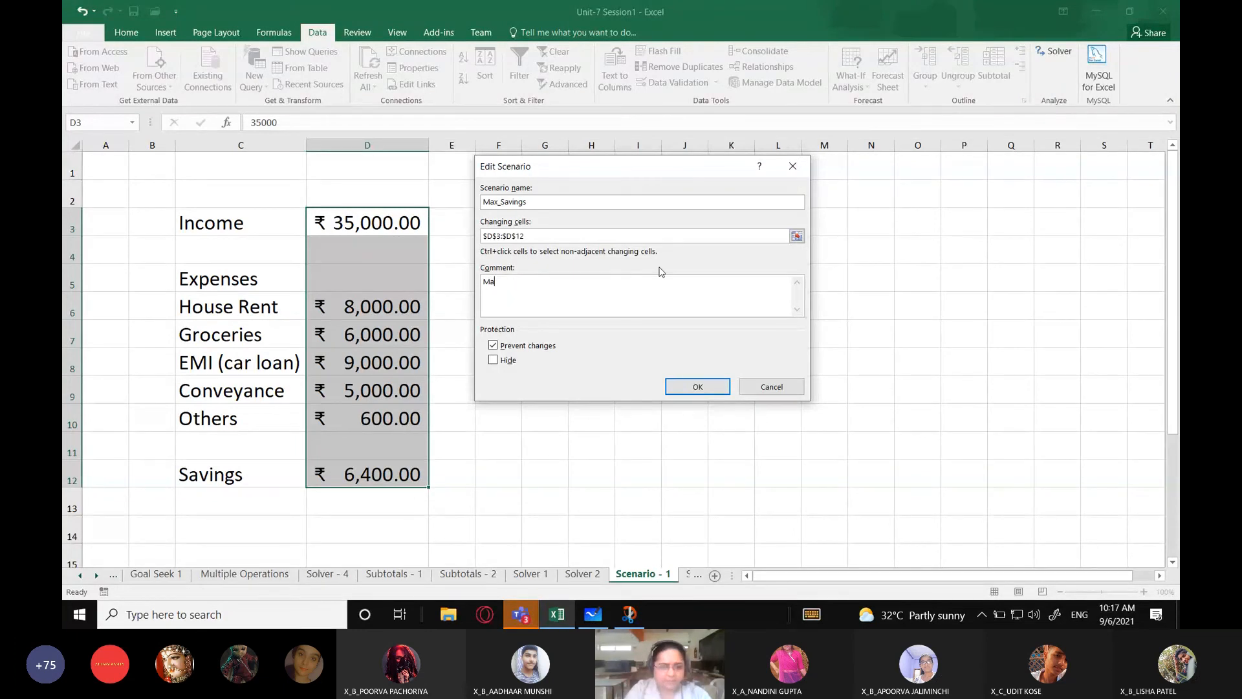
pyautogui.write('ximize')
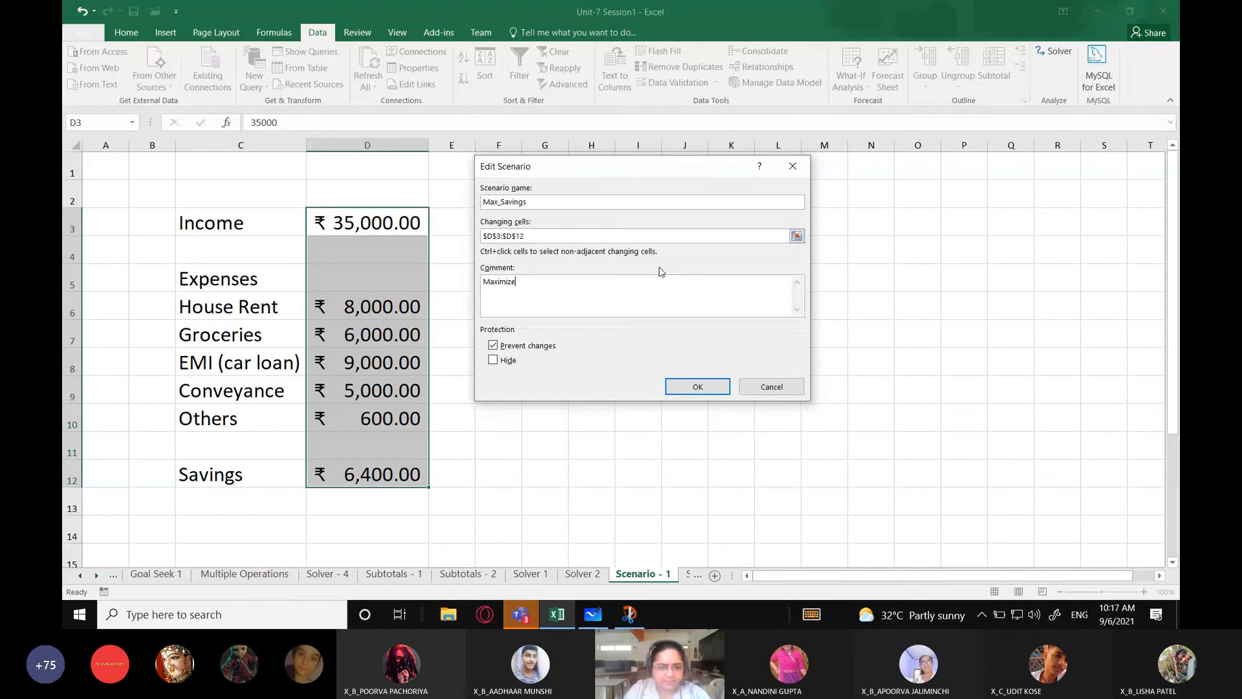
pyautogui.write(' my savings by')
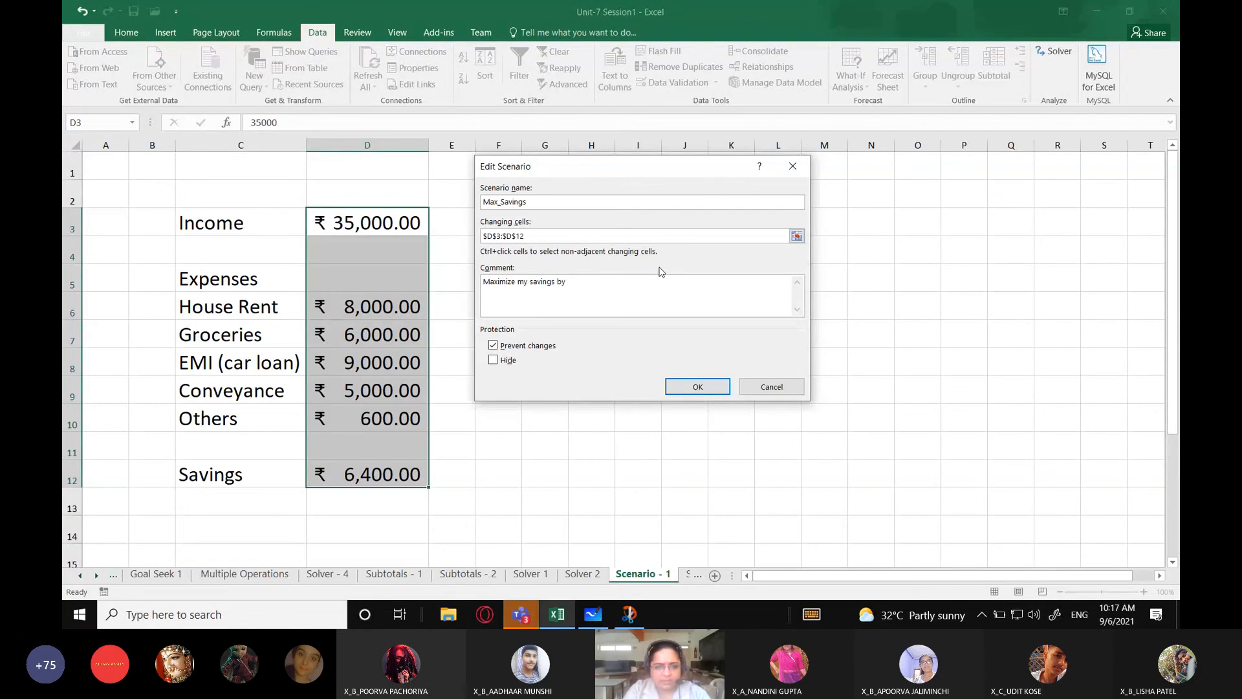
pyautogui.write(' reduc')
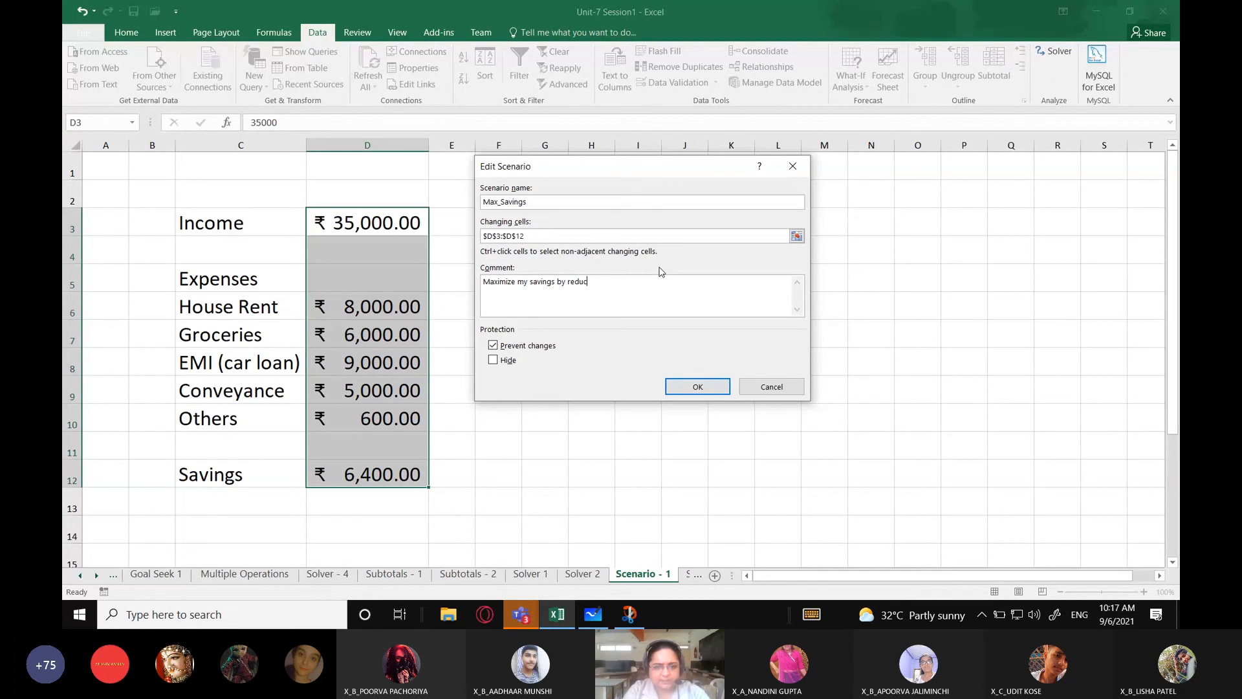
pyautogui.write('ing expenses.')
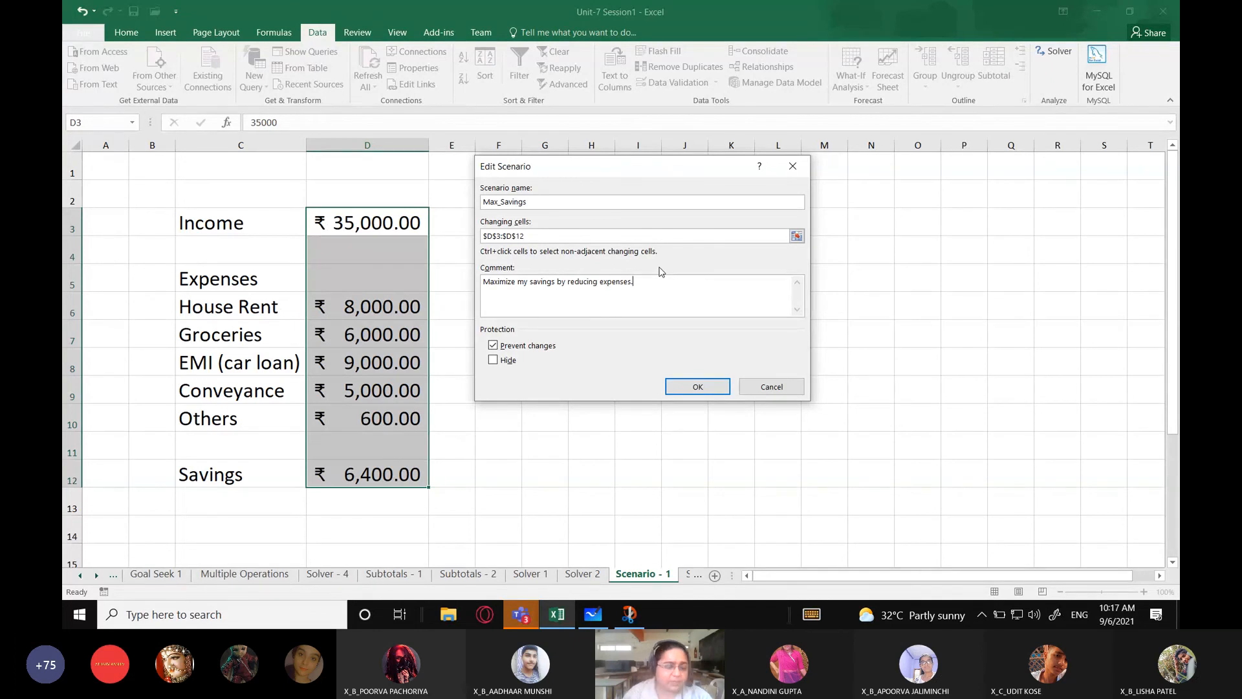
pyautogui.click(697, 387)
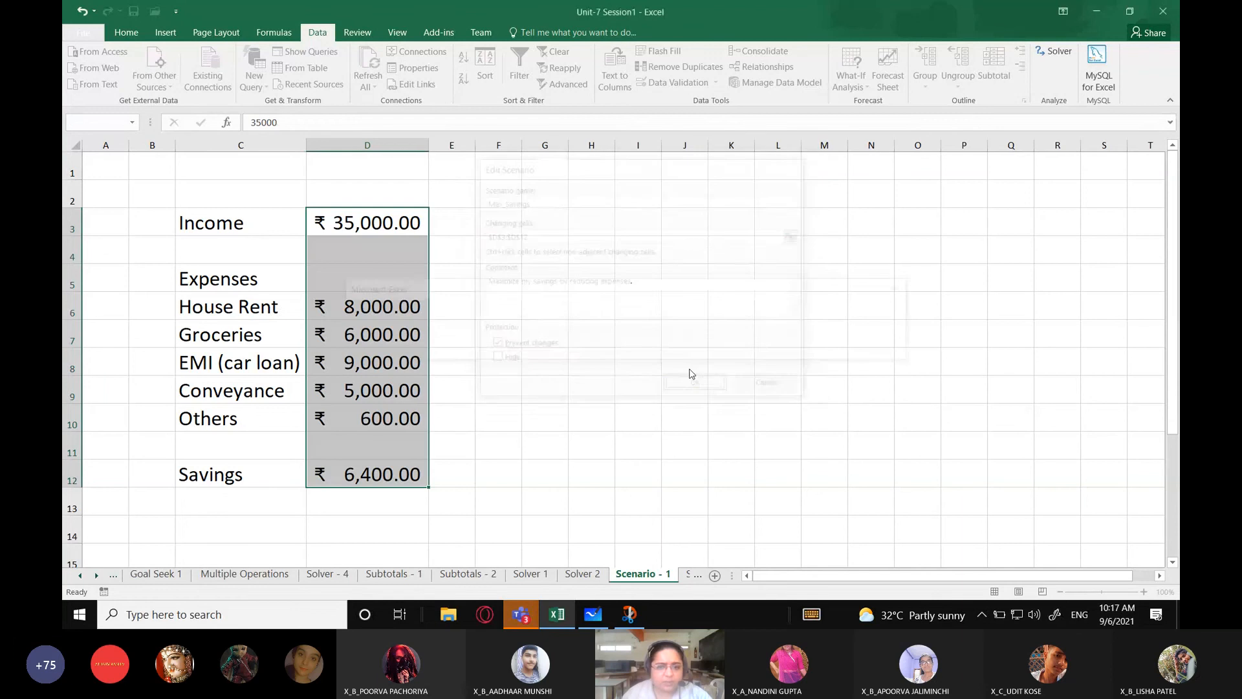
pyautogui.click(625, 348)
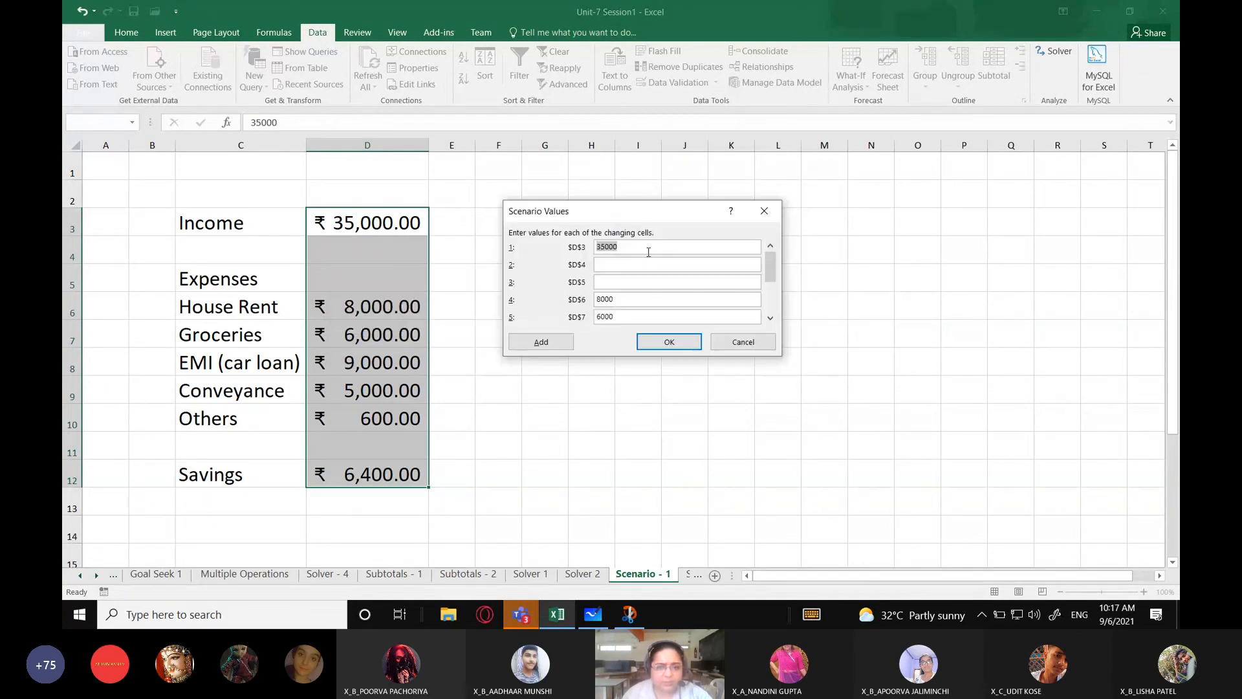
# Step: Clear the house rent value for D6 in the Max_Savings scenario values
pyautogui.click(631, 247)
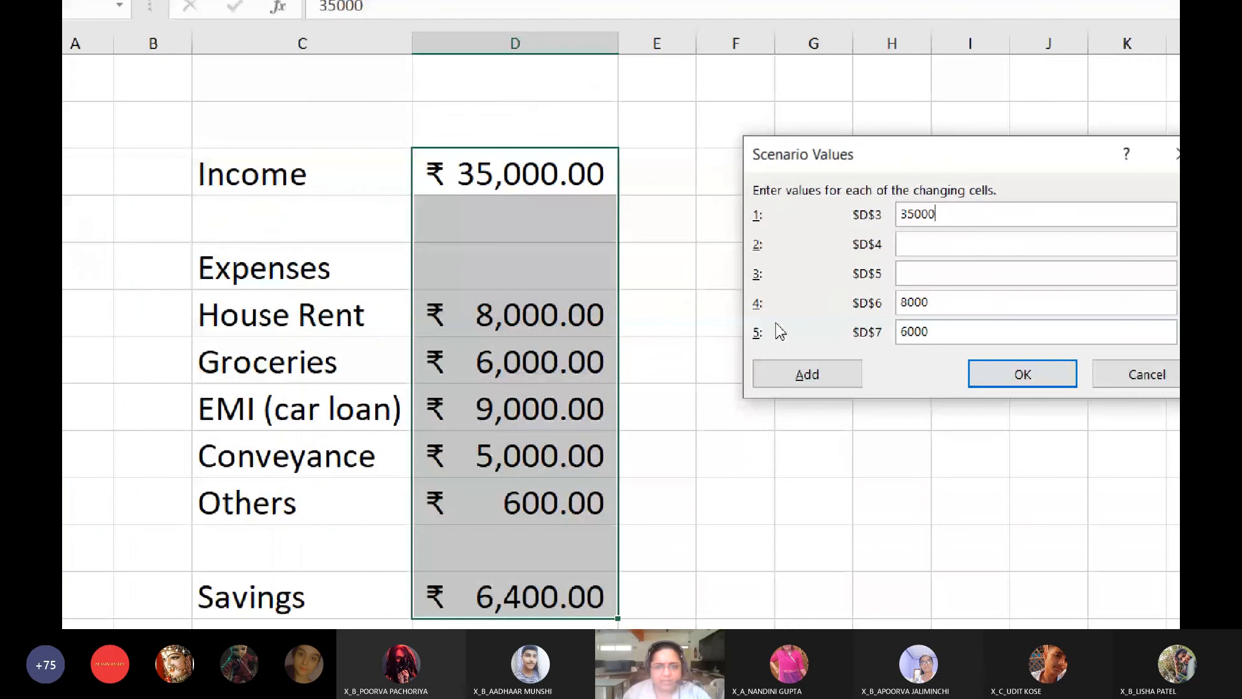
pyautogui.click(936, 303)
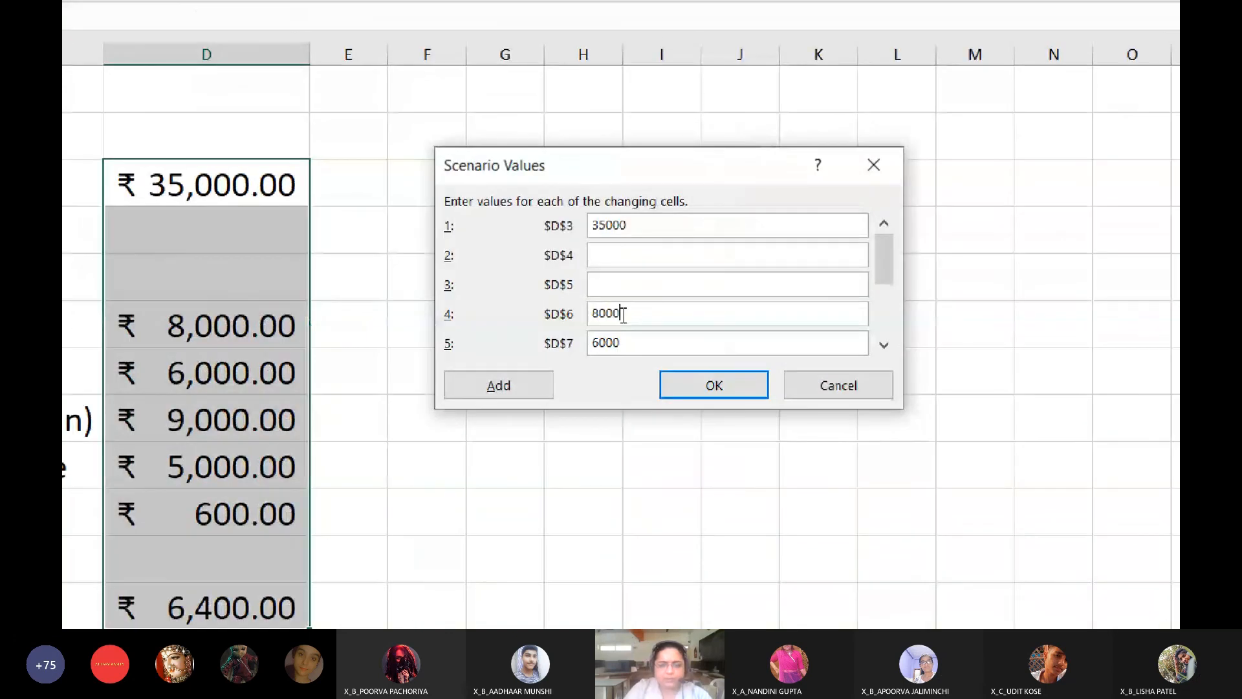
pyautogui.press('BackSpace')
pyautogui.press('BackSpace')
pyautogui.press('BackSpace')
pyautogui.press('BackSpace')
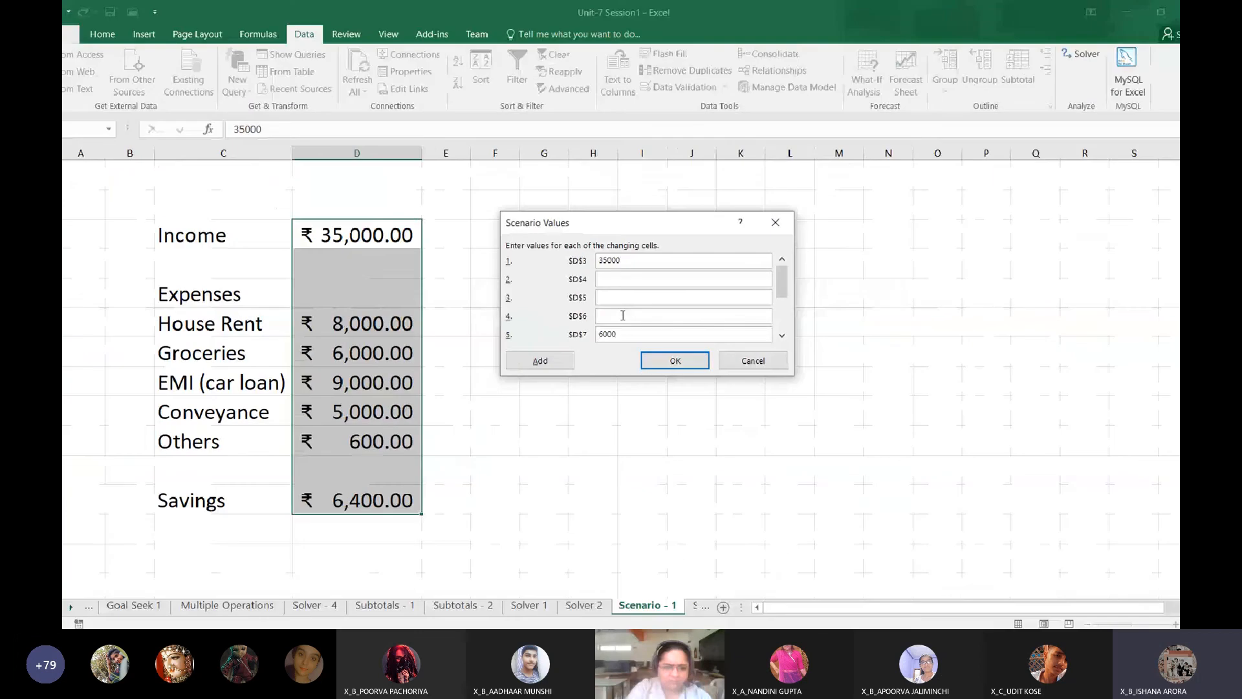
# Step: Switch to the Microsoft Teams meeting window and check the meeting's participants and their options
pyautogui.click(520, 614)
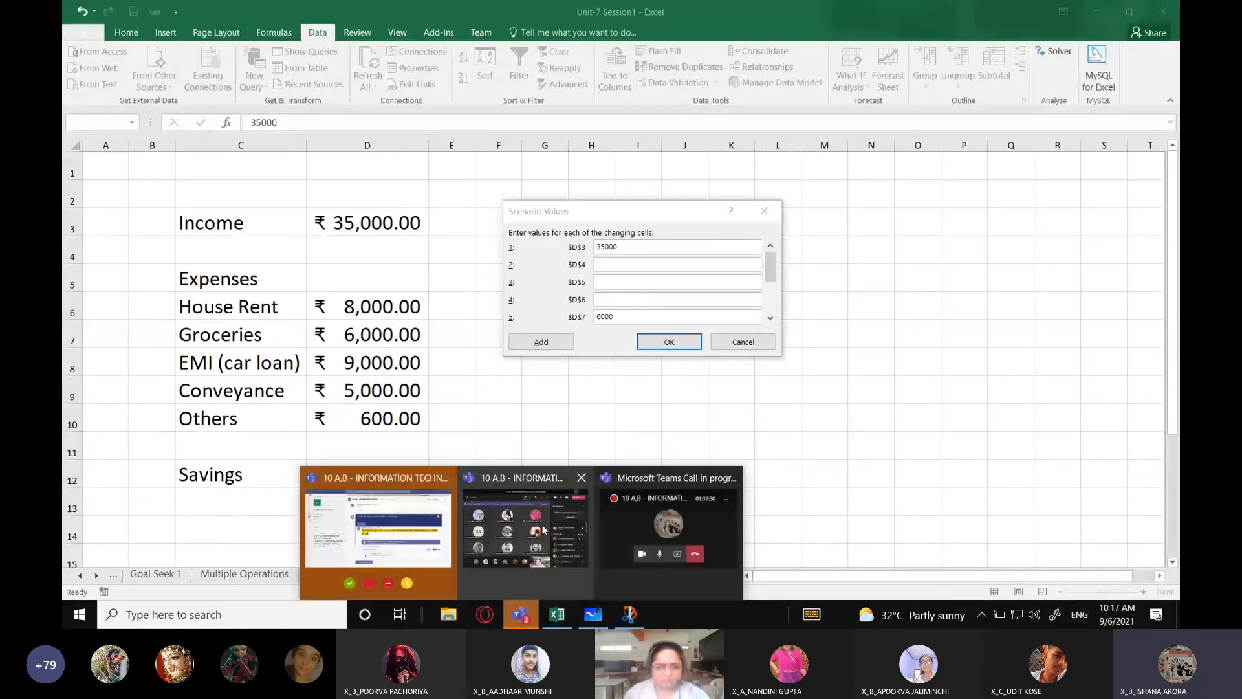
pyautogui.click(542, 529)
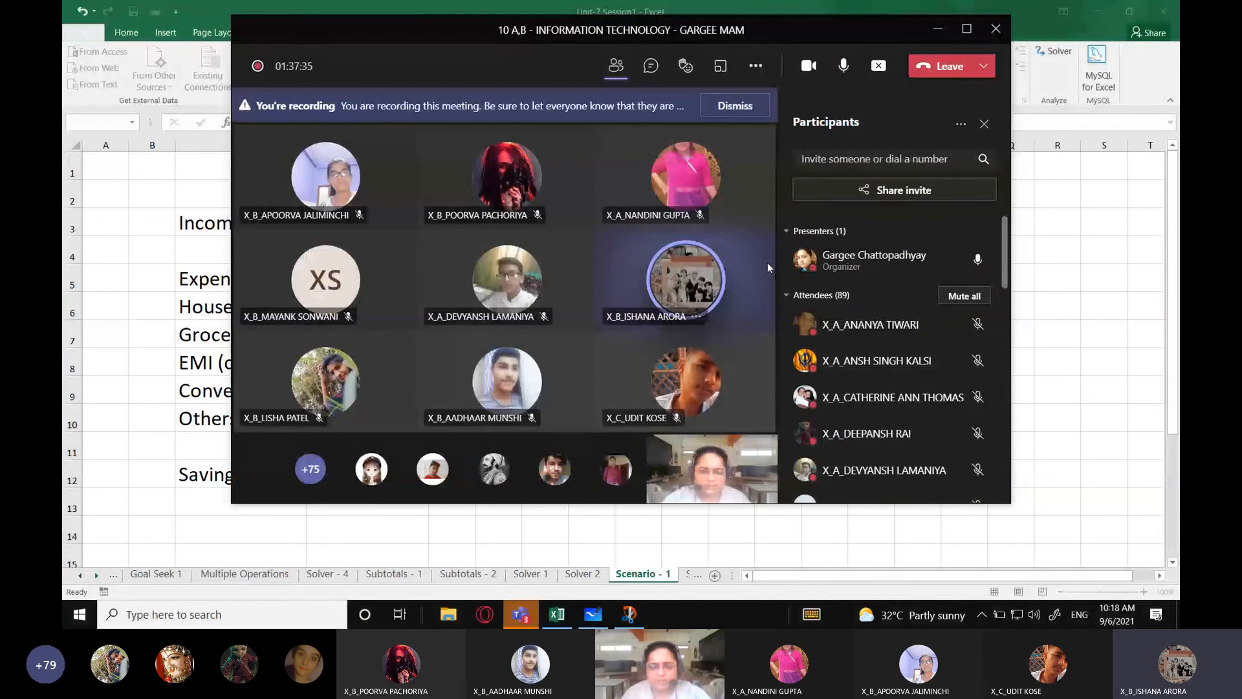
pyautogui.click(962, 125)
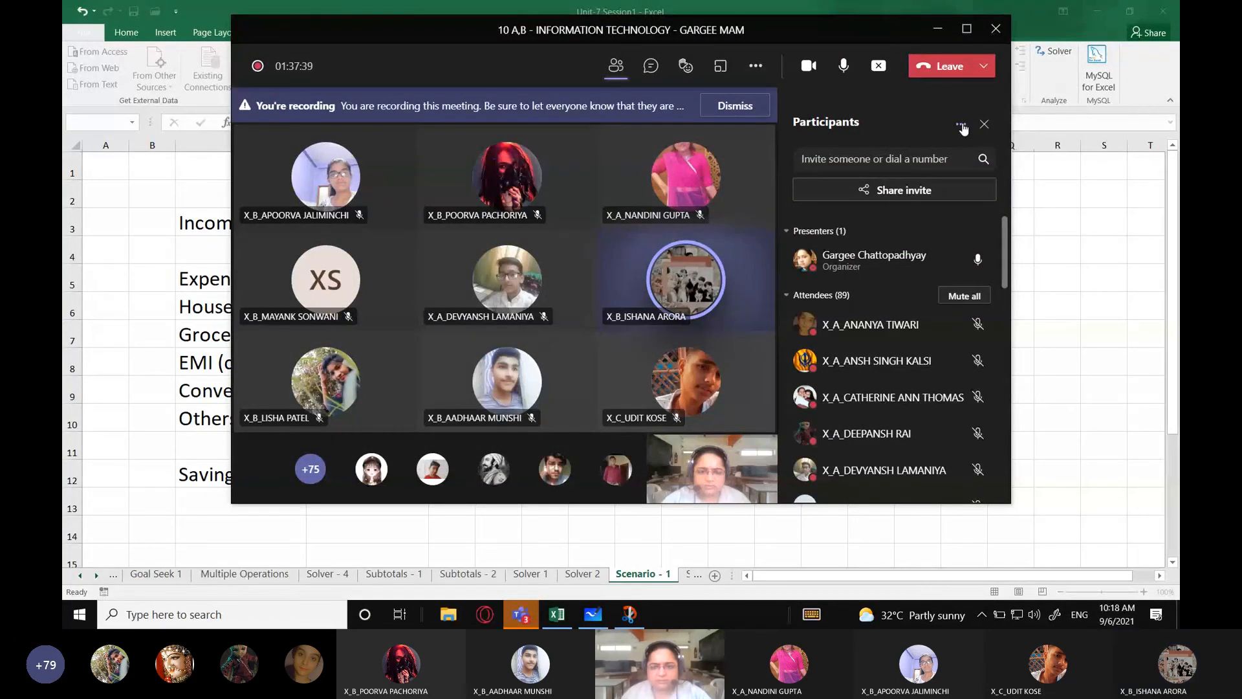
pyautogui.click(531, 81)
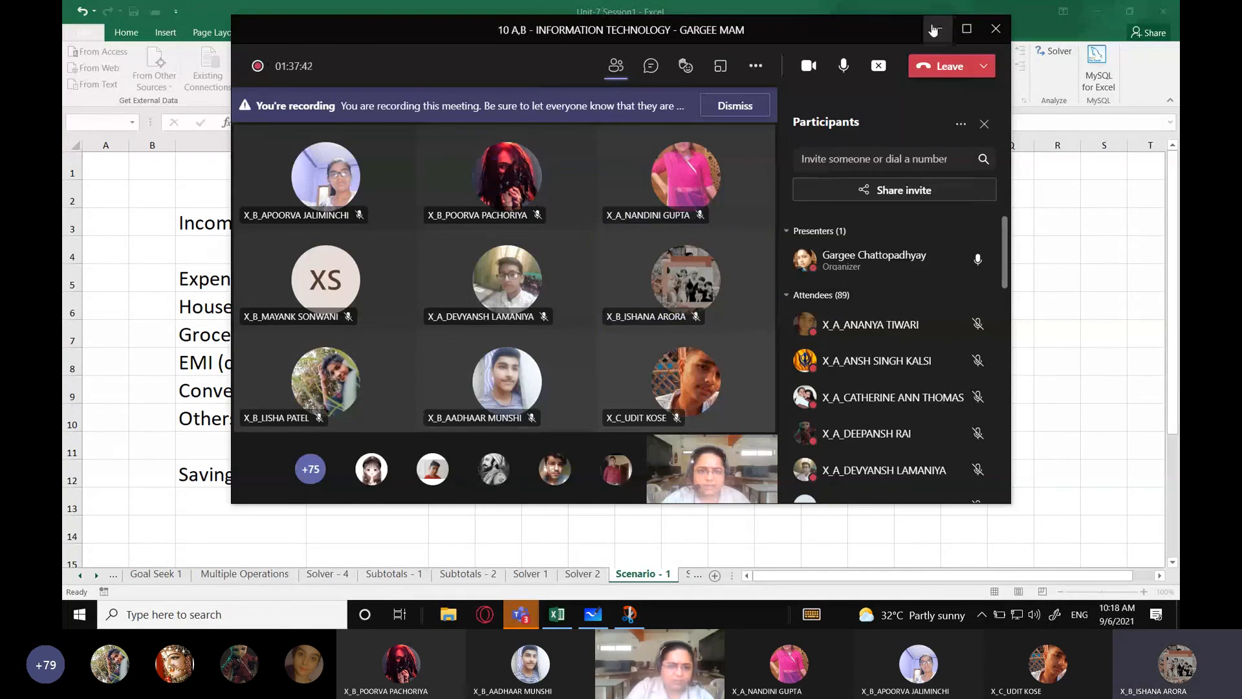
# Step: Return to the Excel workbook and set the Max_Savings scenario values for D6 to 6000 and D7 to 4500
pyautogui.click(934, 30)
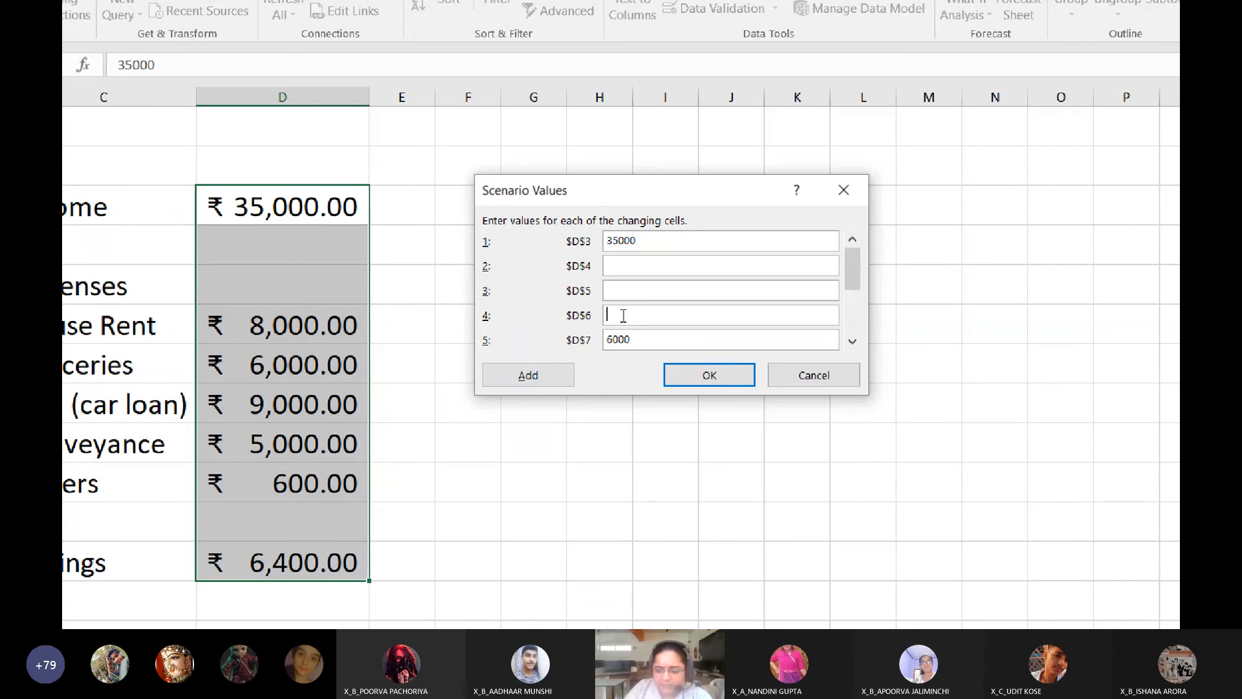
pyautogui.write('6000')
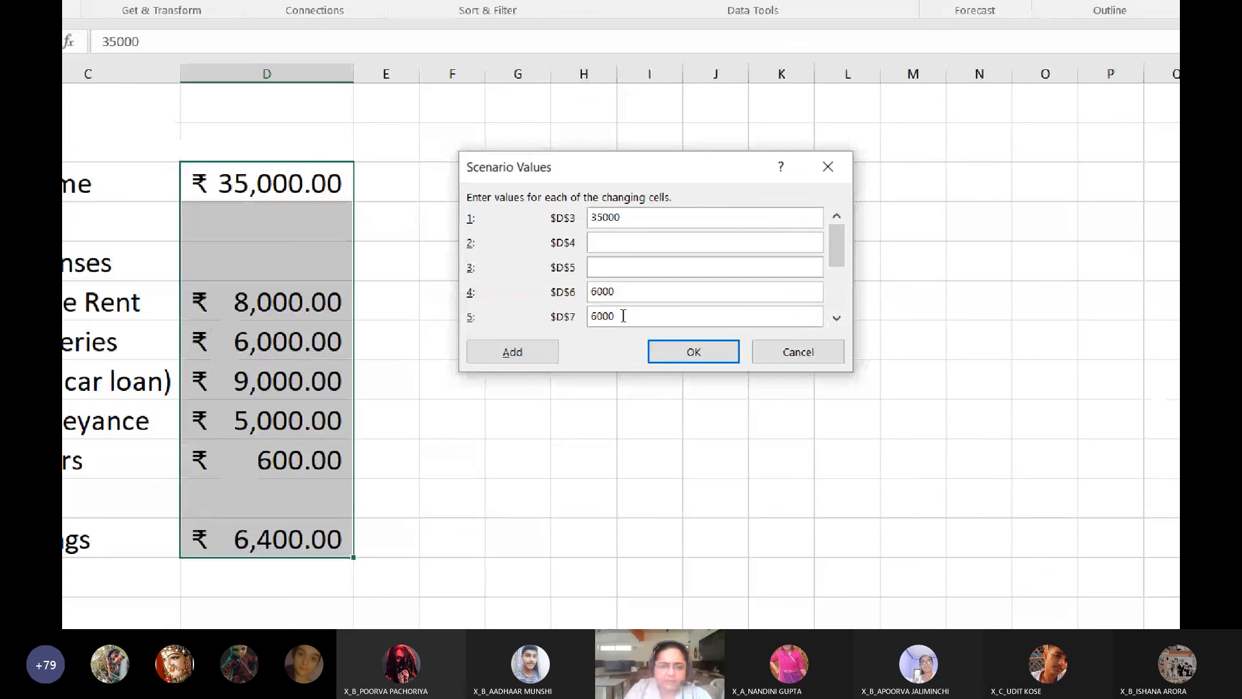
pyautogui.press('BackSpace')
pyautogui.press('BackSpace')
pyautogui.press('BackSpace')
pyautogui.press('BackSpace')
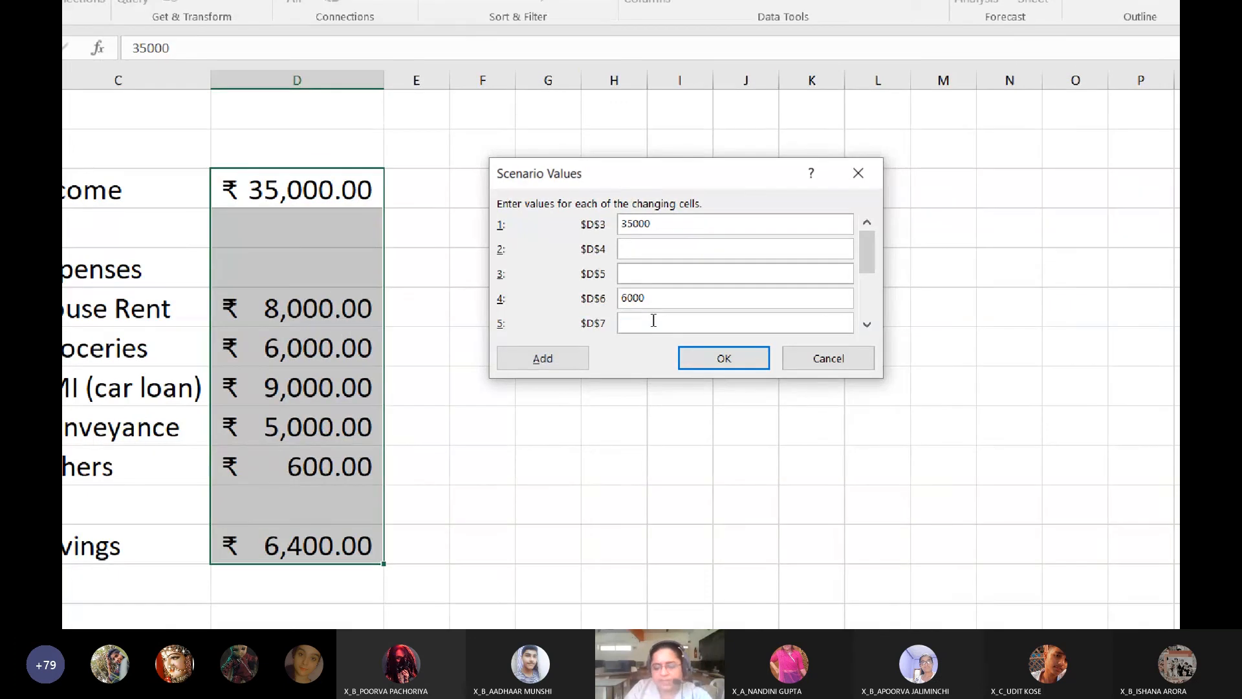
pyautogui.write('4500')
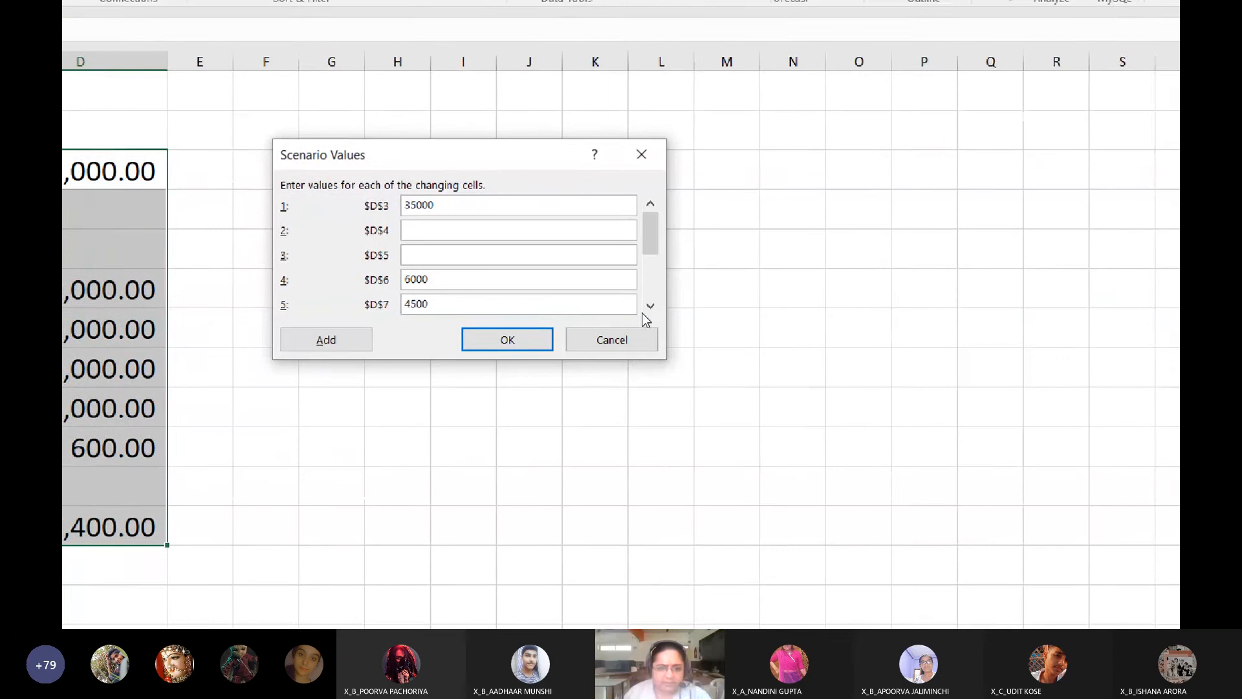
# Step: Set the conveyance value for D9 to 2500 in the Max_Savings scenario values
pyautogui.click(844, 324)
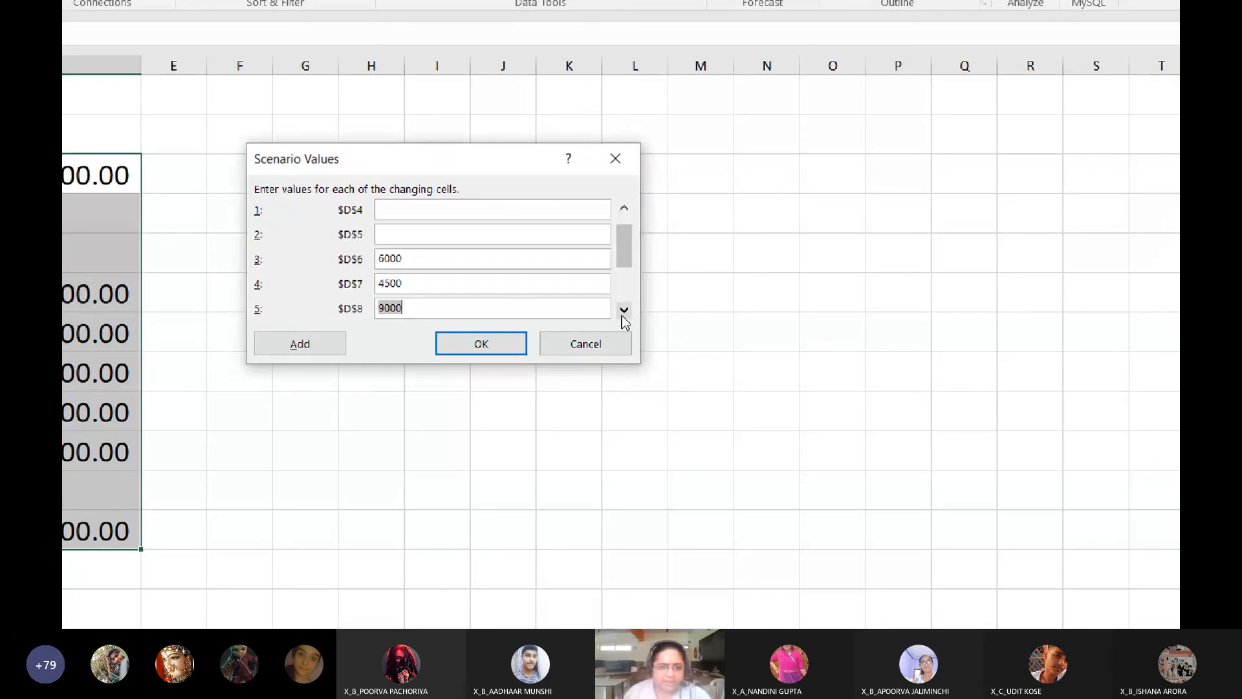
pyautogui.click(622, 317)
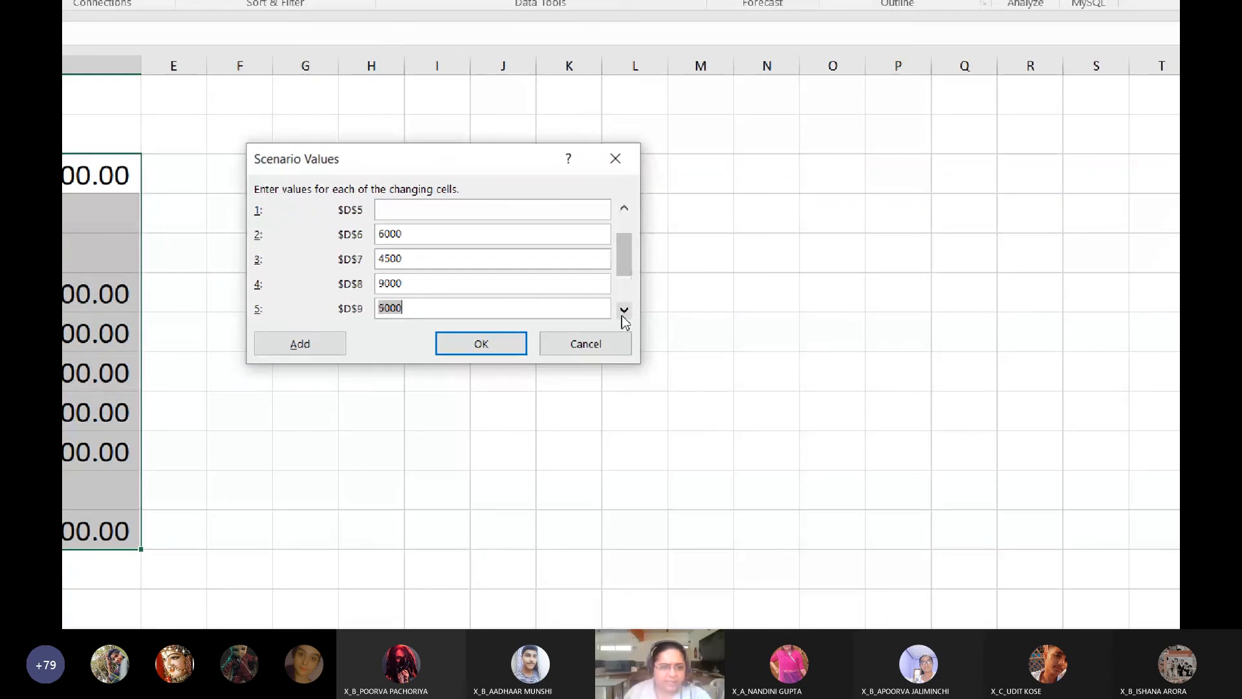
pyautogui.click(625, 311)
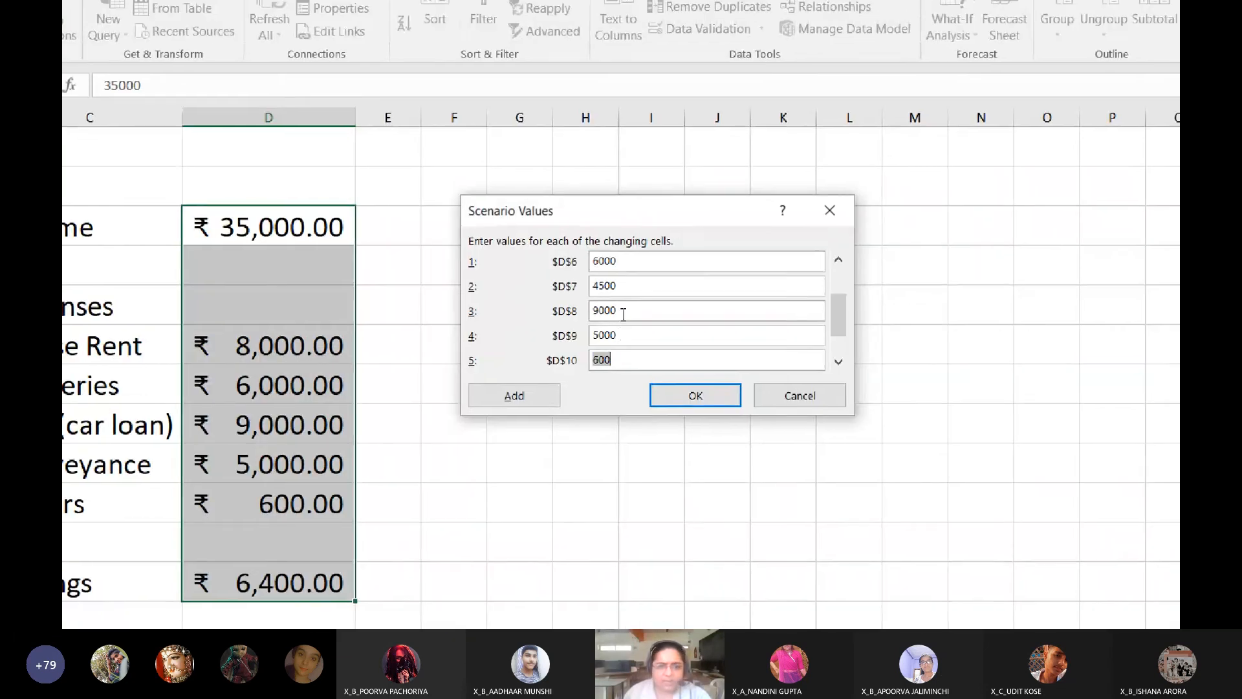
pyautogui.click(646, 297)
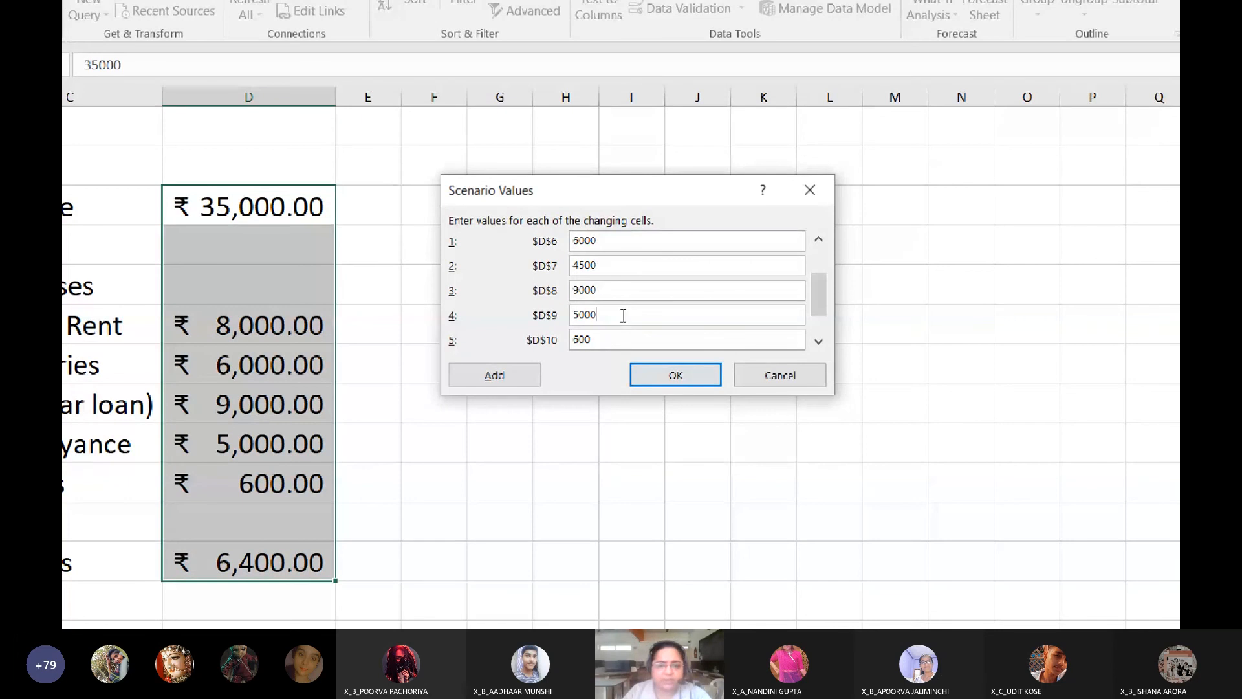
pyautogui.press('BackSpace')
pyautogui.press('BackSpace')
pyautogui.press('BackSpace')
pyautogui.press('BackSpace')
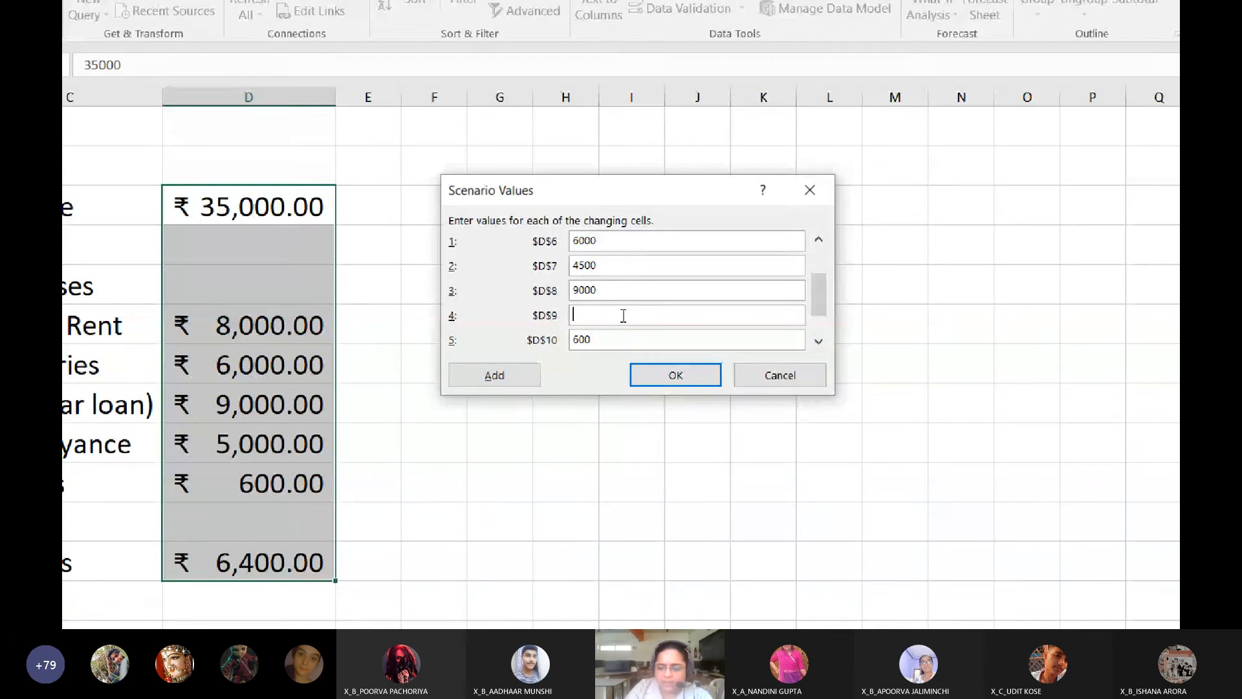
pyautogui.write('2500')
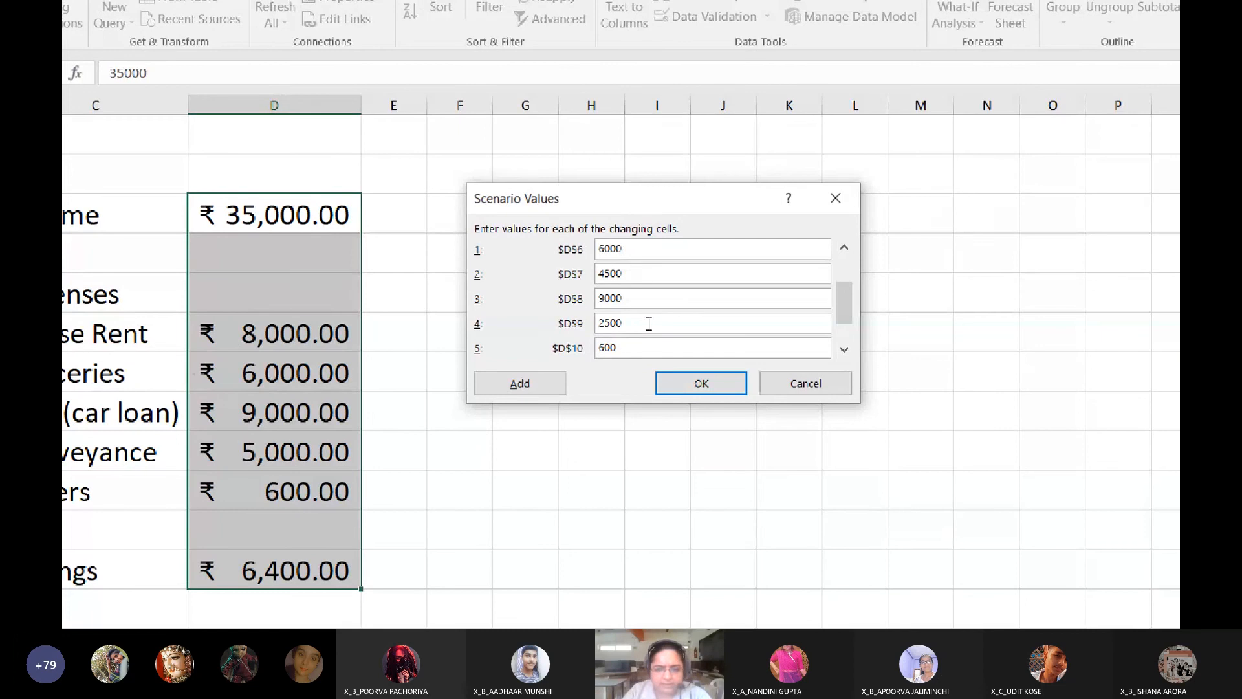
# Step: Replace the conveyance value for D9 with 500 in the Max_Savings scenario values
pyautogui.press('BackSpace')
pyautogui.press('BackSpace')
pyautogui.press('BackSpace')
pyautogui.press('BackSpace')
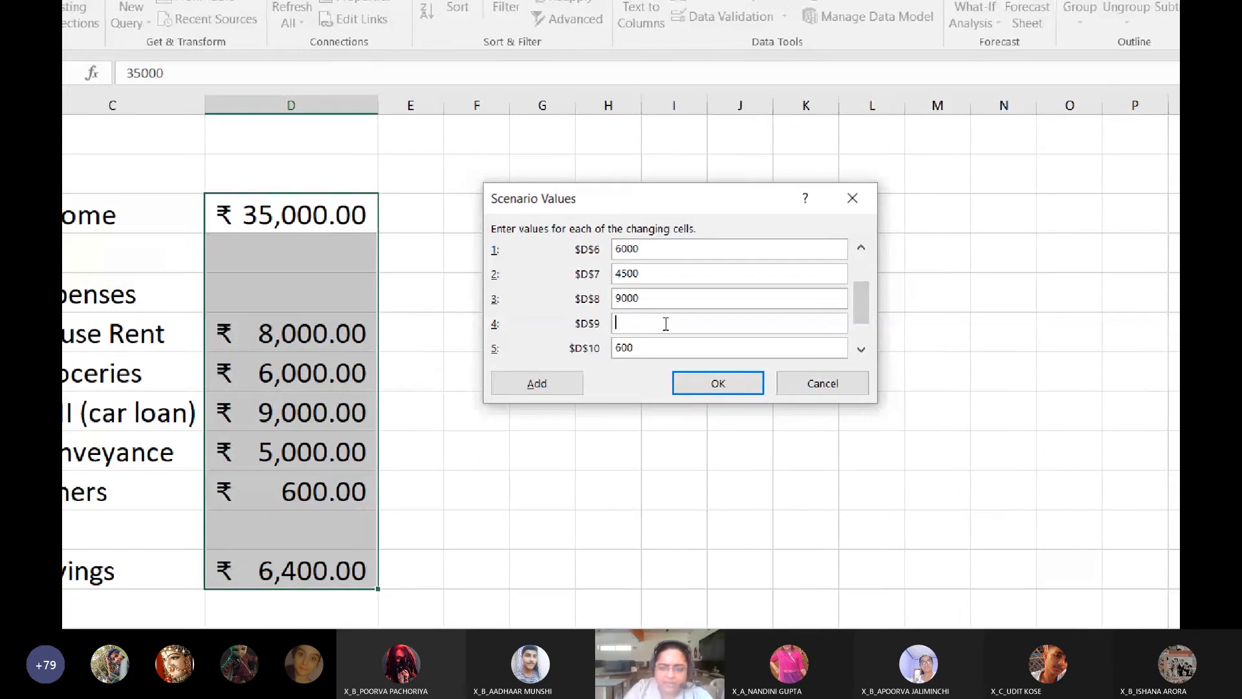
pyautogui.write('500')
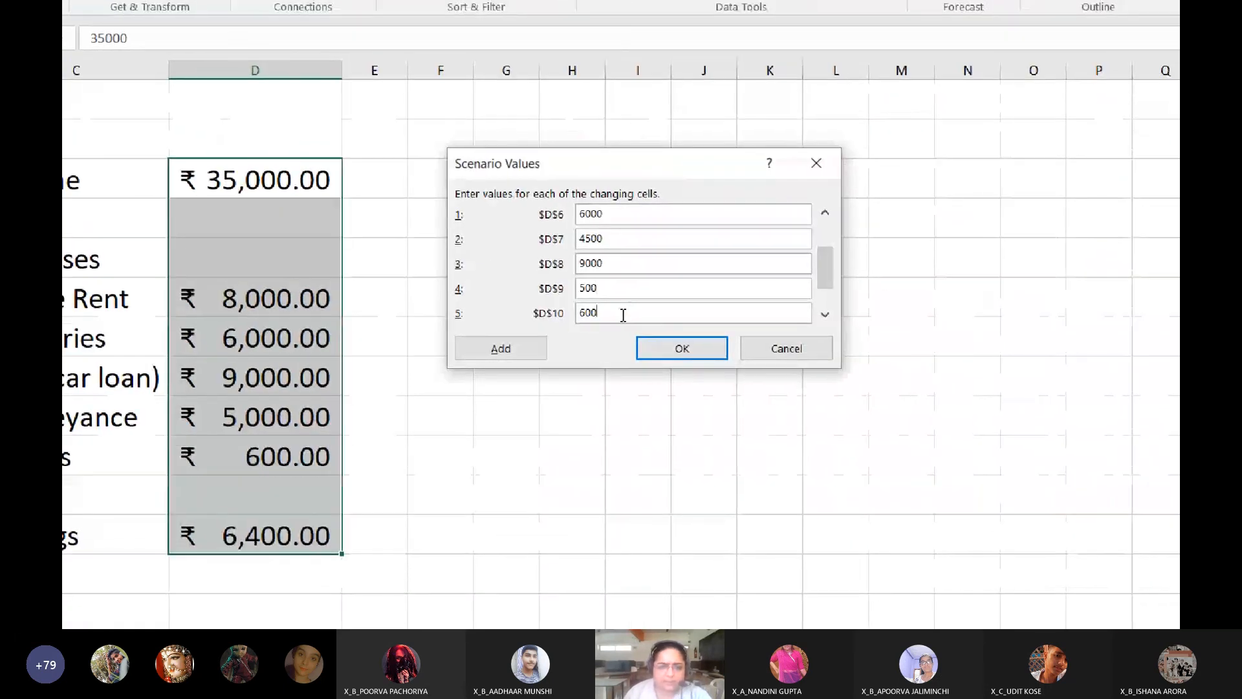
# Step: Set the Others value for D10 to 500 and confirm the Max_Savings scenario values
pyautogui.press('BackSpace')
pyautogui.press('BackSpace')
pyautogui.press('BackSpace')
pyautogui.write('50')
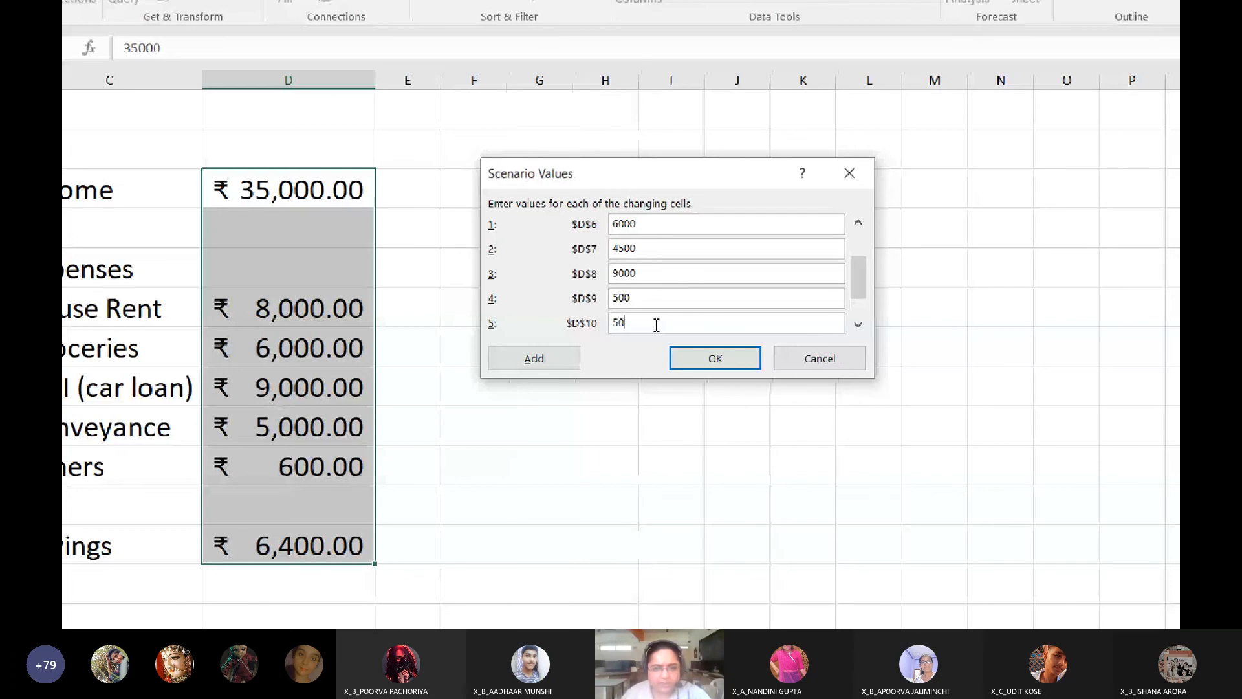
pyautogui.write('0')
pyautogui.click(696, 358)
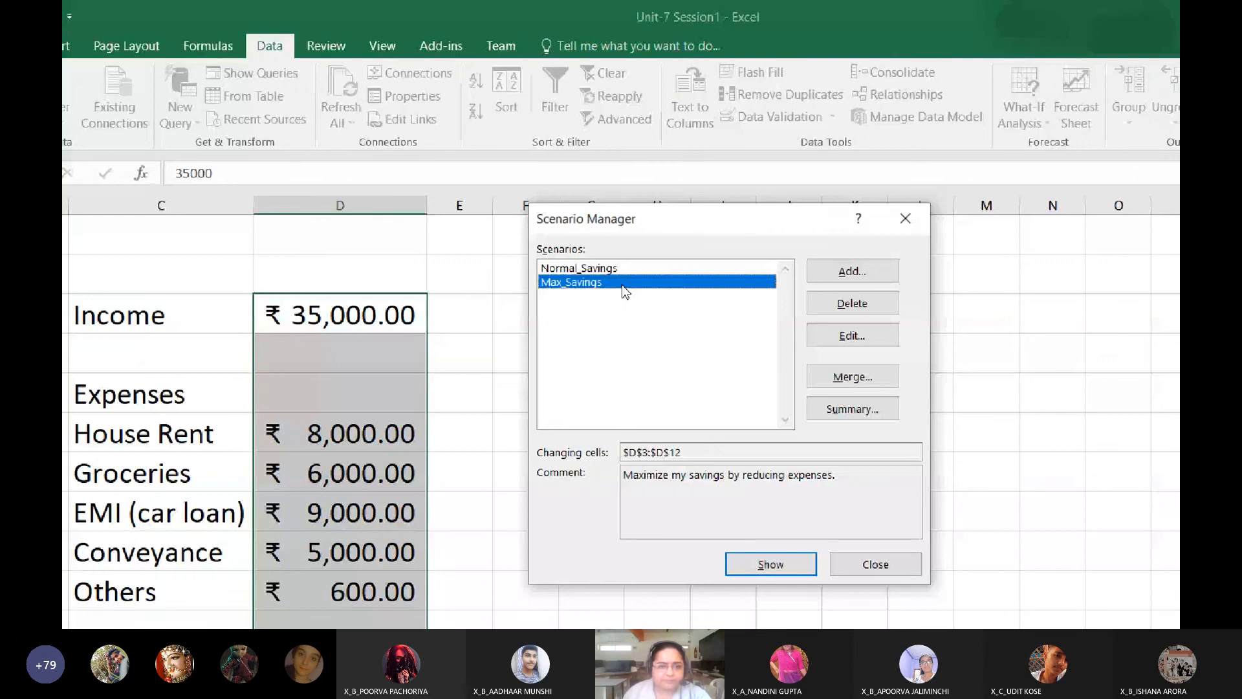
# Step: Add another scenario in the Scenario Manager and name it Low_Savings
pyautogui.click(852, 272)
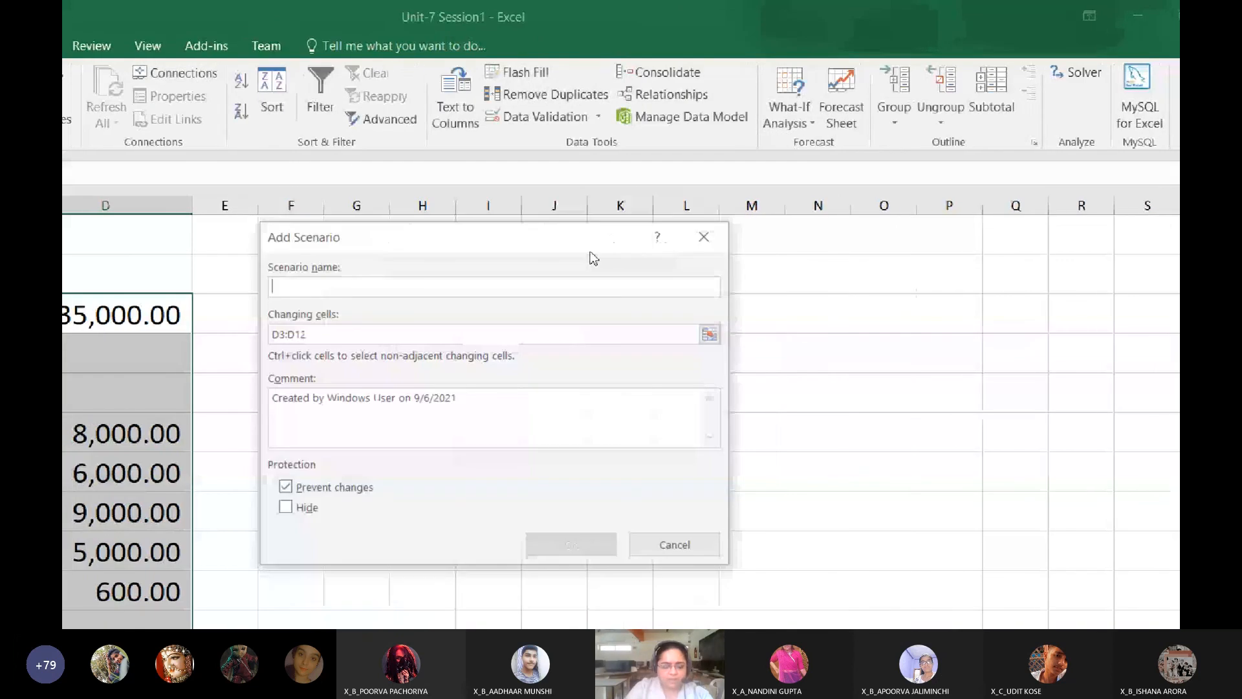
pyautogui.write('Low_S')
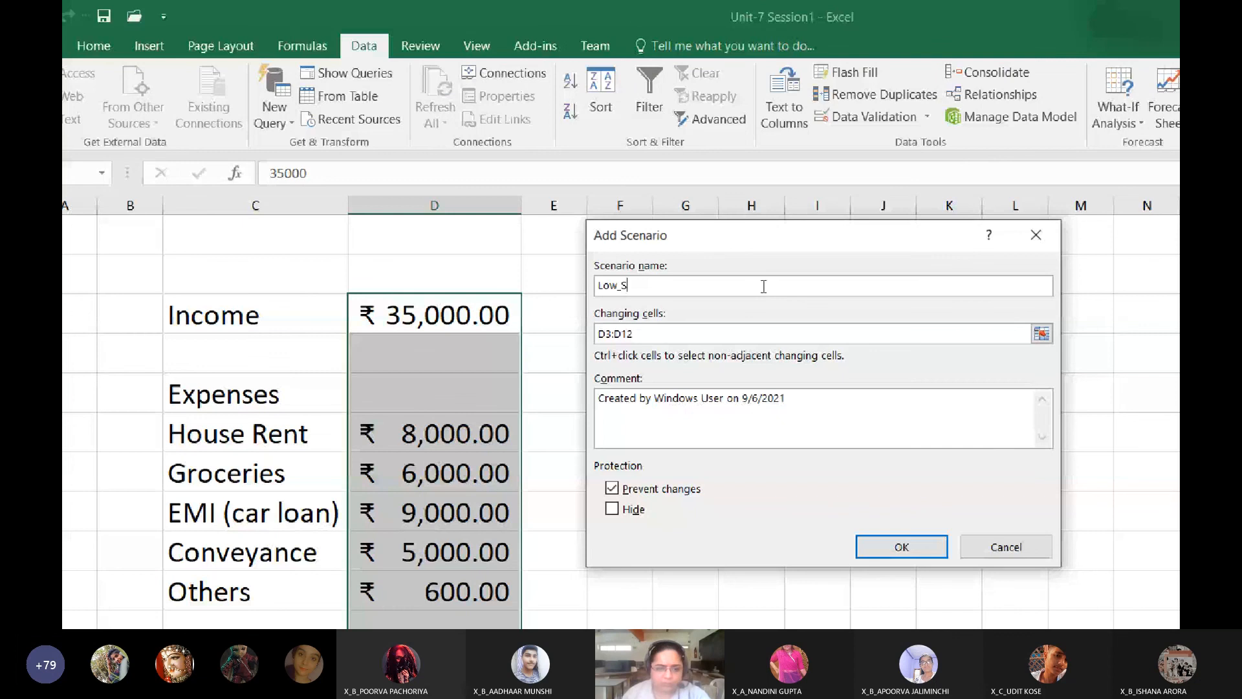
pyautogui.write('avings')
# Step: Pick the range $D$3:$D$12 on the sheet as the changing cells of the Low_Savings scenario
pyautogui.click(754, 333)
pyautogui.press('BackSpace')
pyautogui.press('BackSpace')
pyautogui.press('BackSpace')
pyautogui.press('BackSpace')
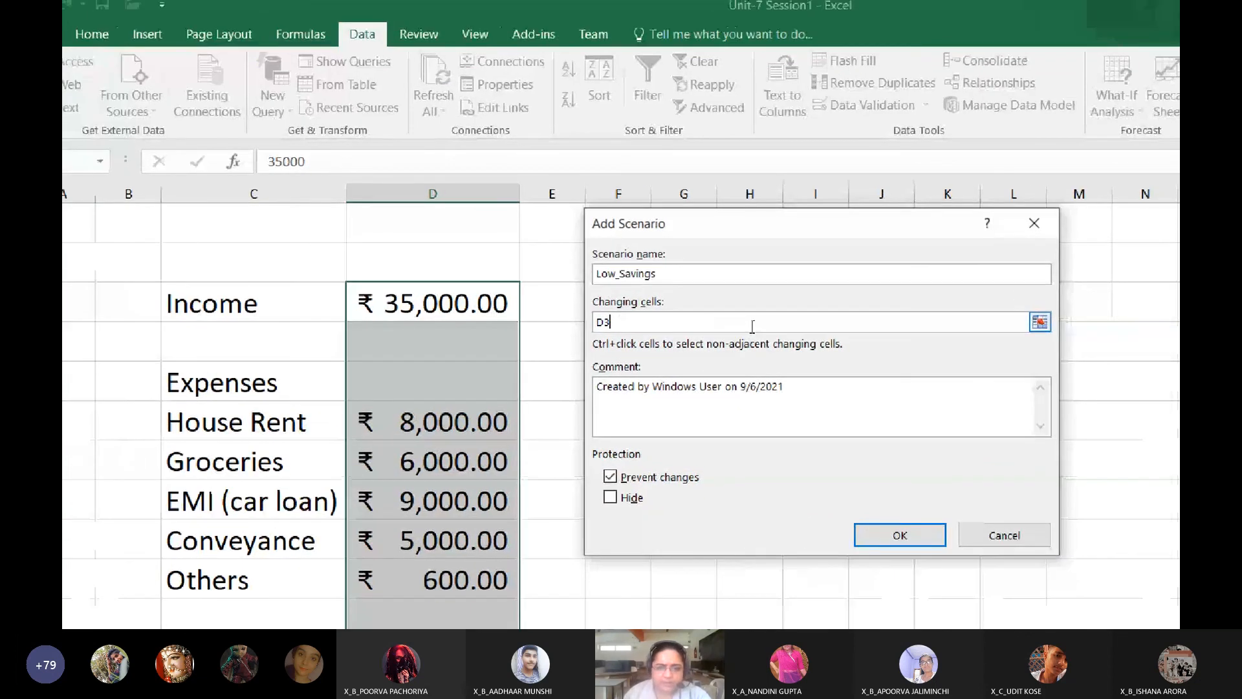
pyautogui.moveTo(433, 303); pyautogui.dragTo(508, 658)
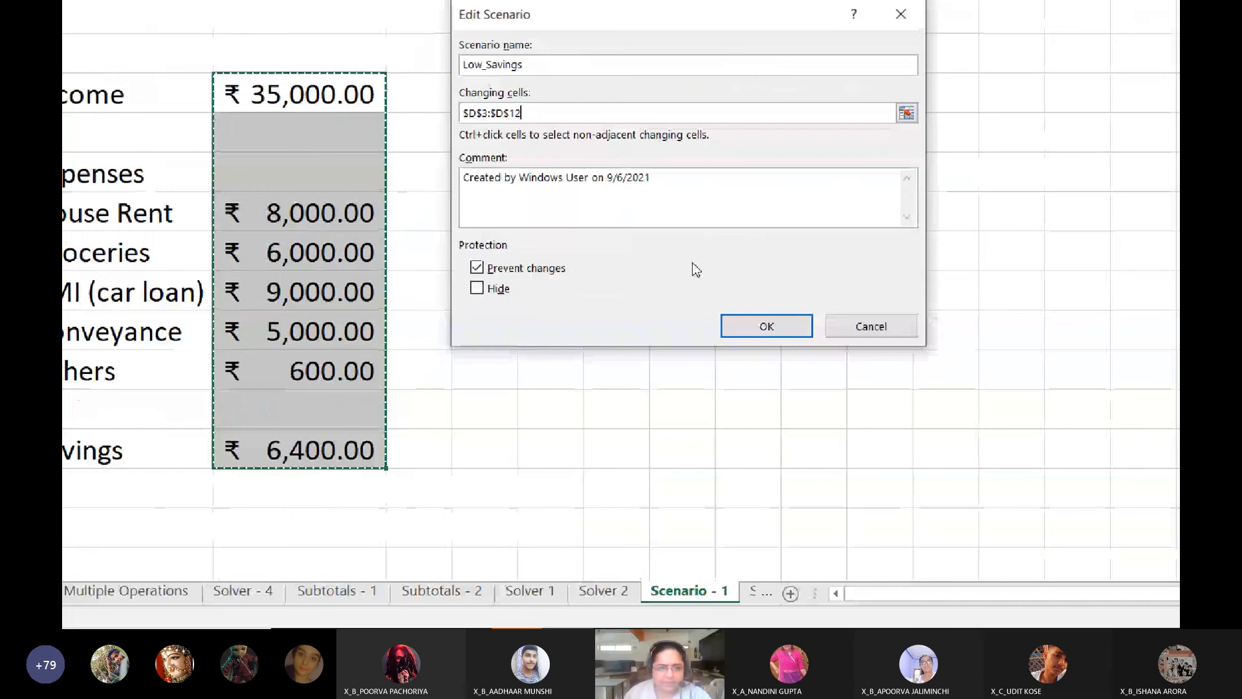
# Step: Replace the Low_Savings comment with "Increase my expenses" and continue to its scenario values
pyautogui.click(661, 178)
pyautogui.hotkey('shift', 'Home')
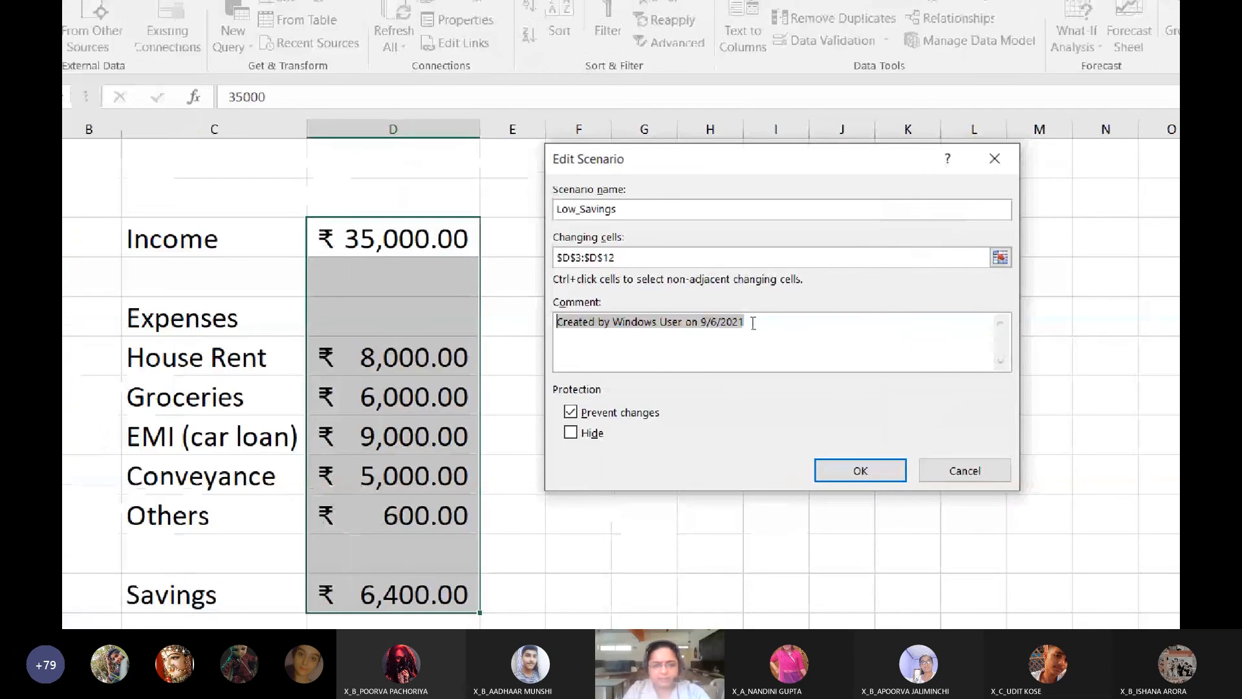
pyautogui.write('Increase my exp')
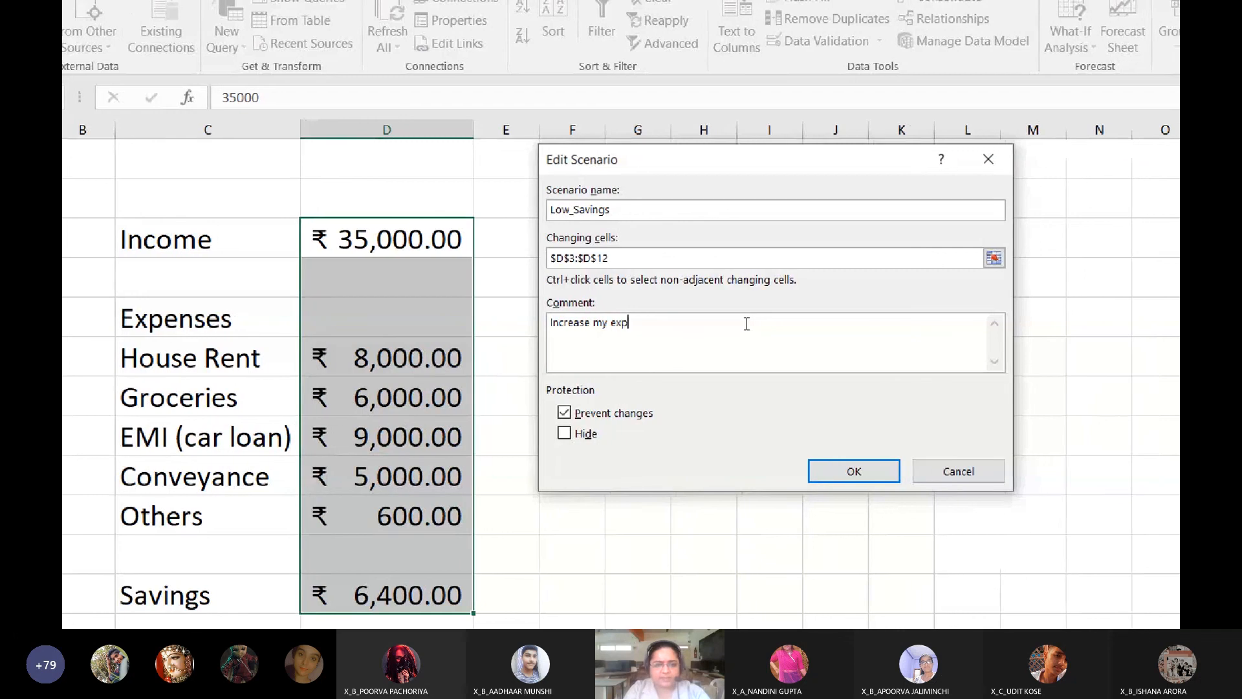
pyautogui.write('enses')
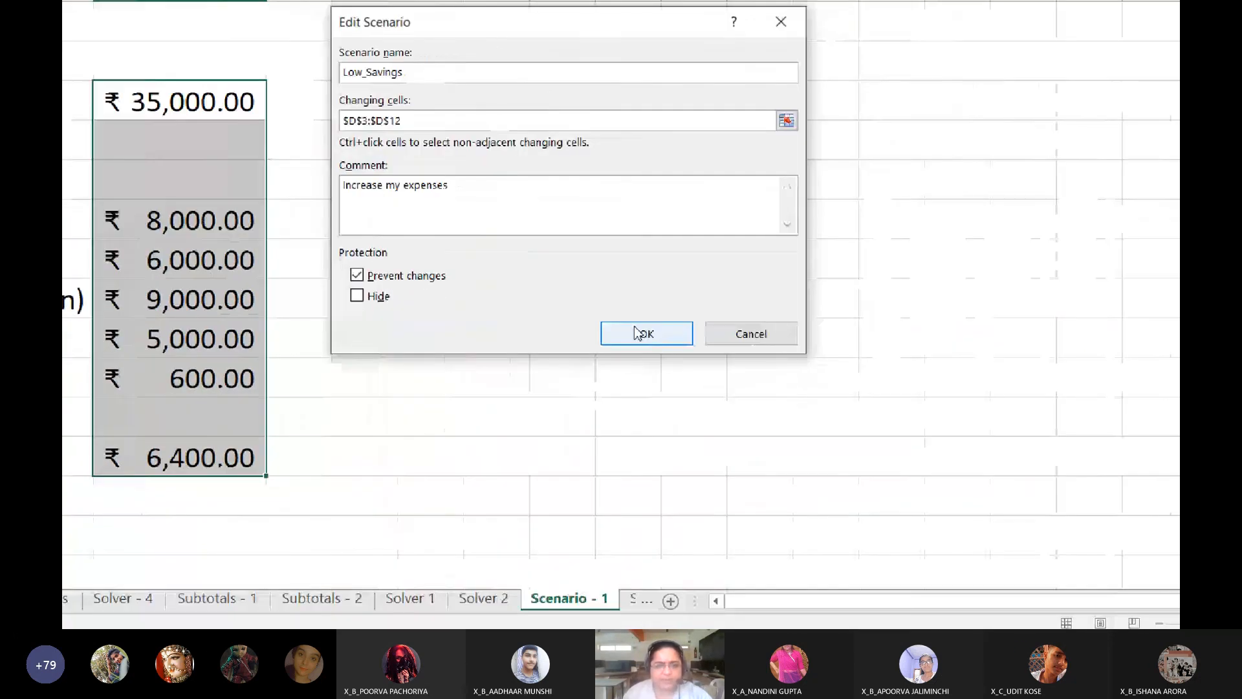
pyautogui.click(781, 467)
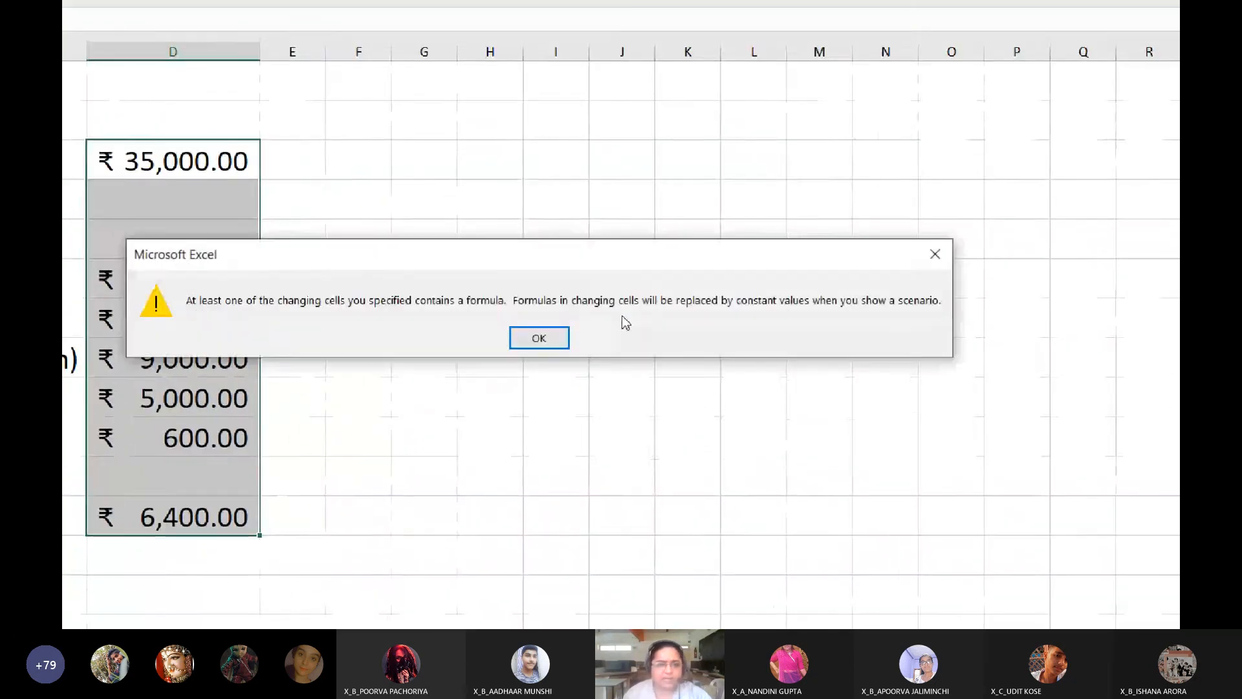
pyautogui.click(537, 339)
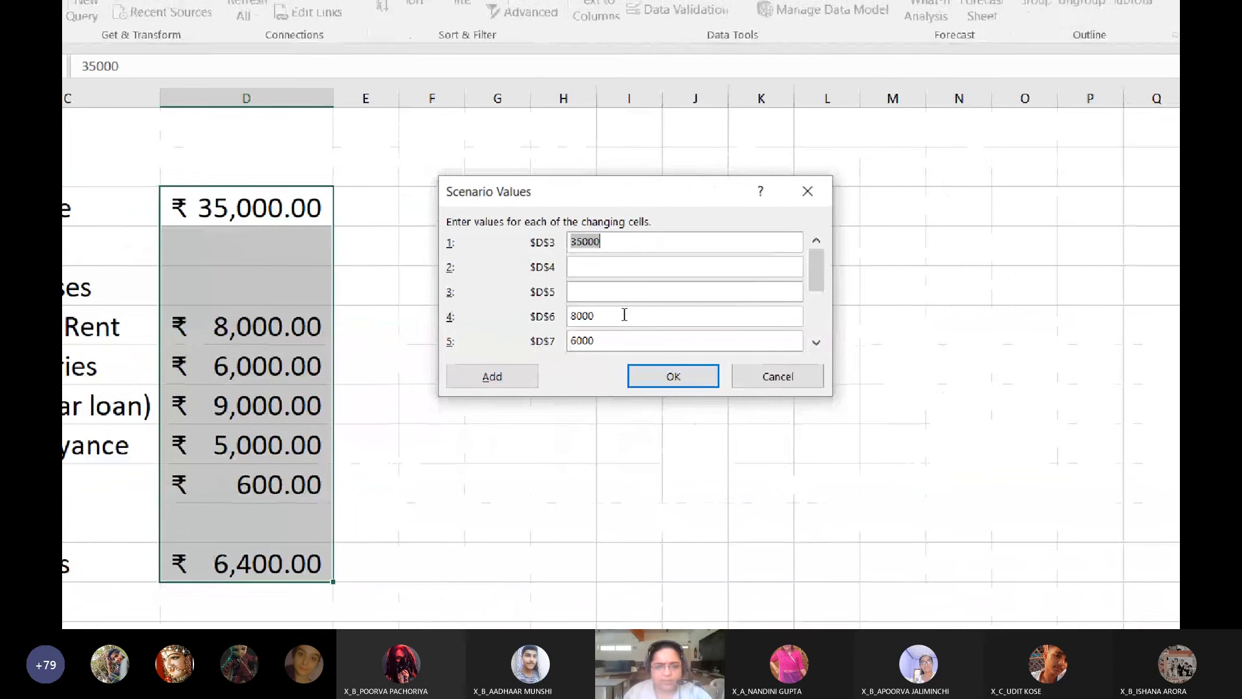
# Step: Set the house rent value for D6 to 10000 in the Low_Savings scenario values
pyautogui.click(872, 302)
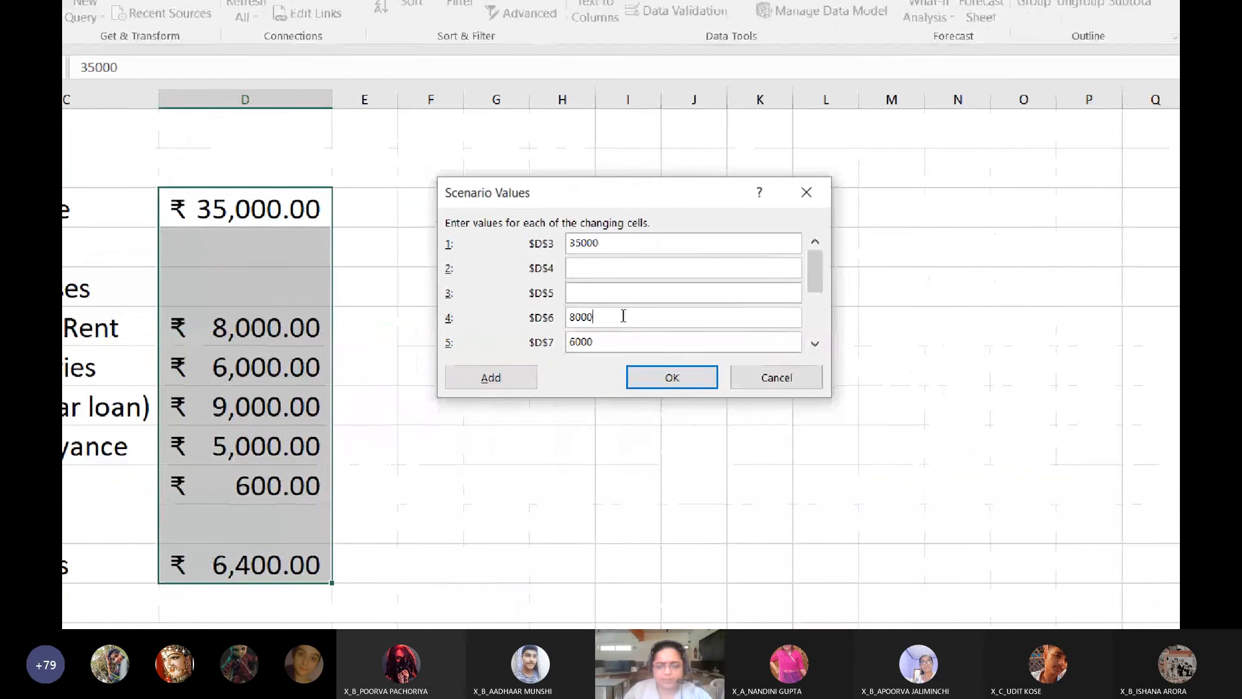
pyautogui.press('BackSpace')
pyautogui.press('BackSpace')
pyautogui.press('BackSpace')
pyautogui.press('BackSpace')
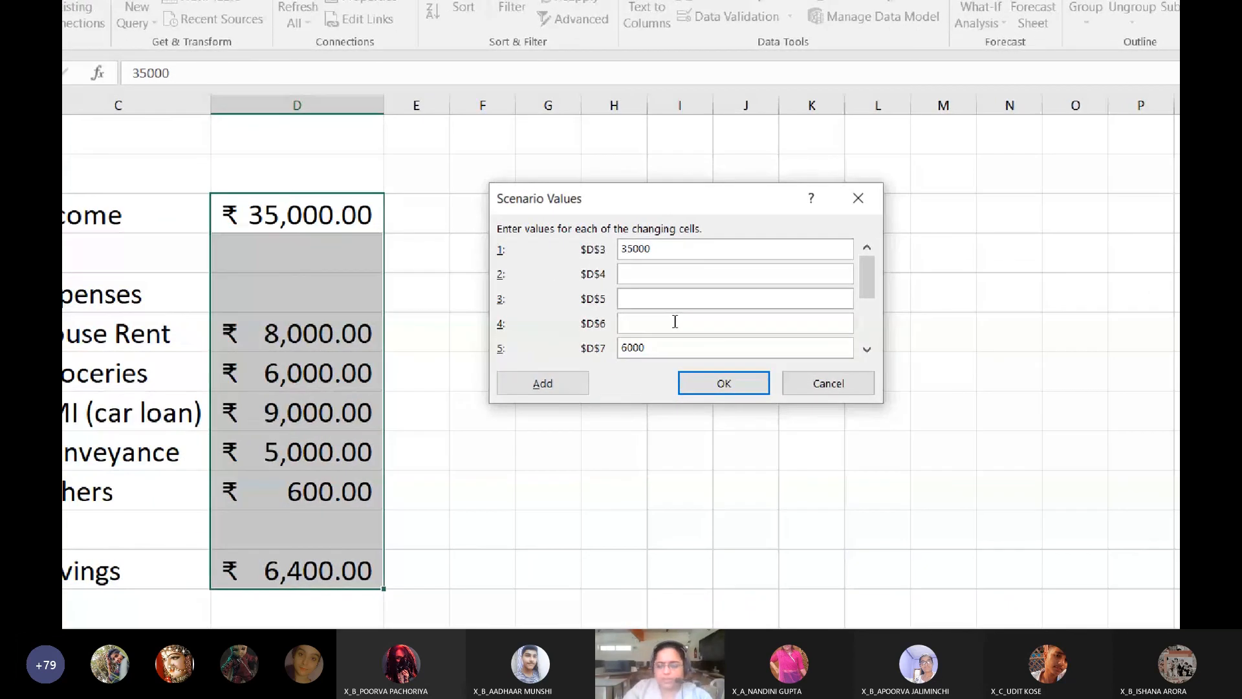
pyautogui.write('1000')
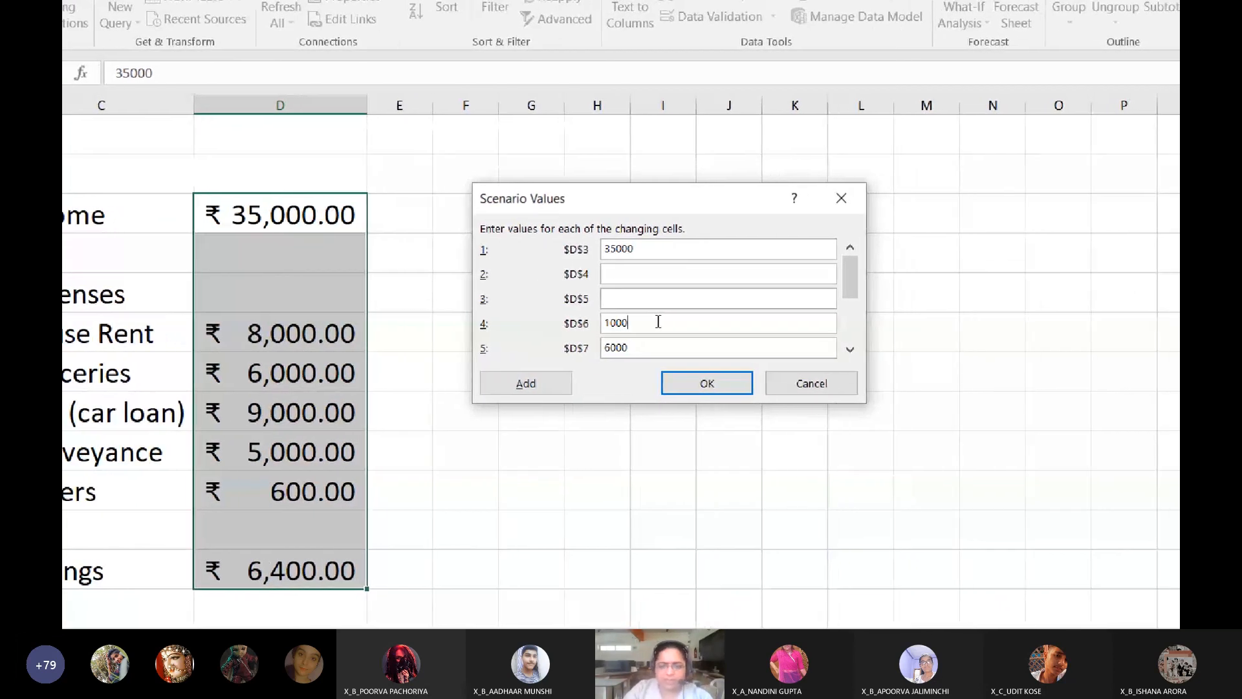
pyautogui.write('0')
# Step: Set the conveyance value for D9 to 6000 and confirm the Low_Savings scenario values
pyautogui.click(646, 348)
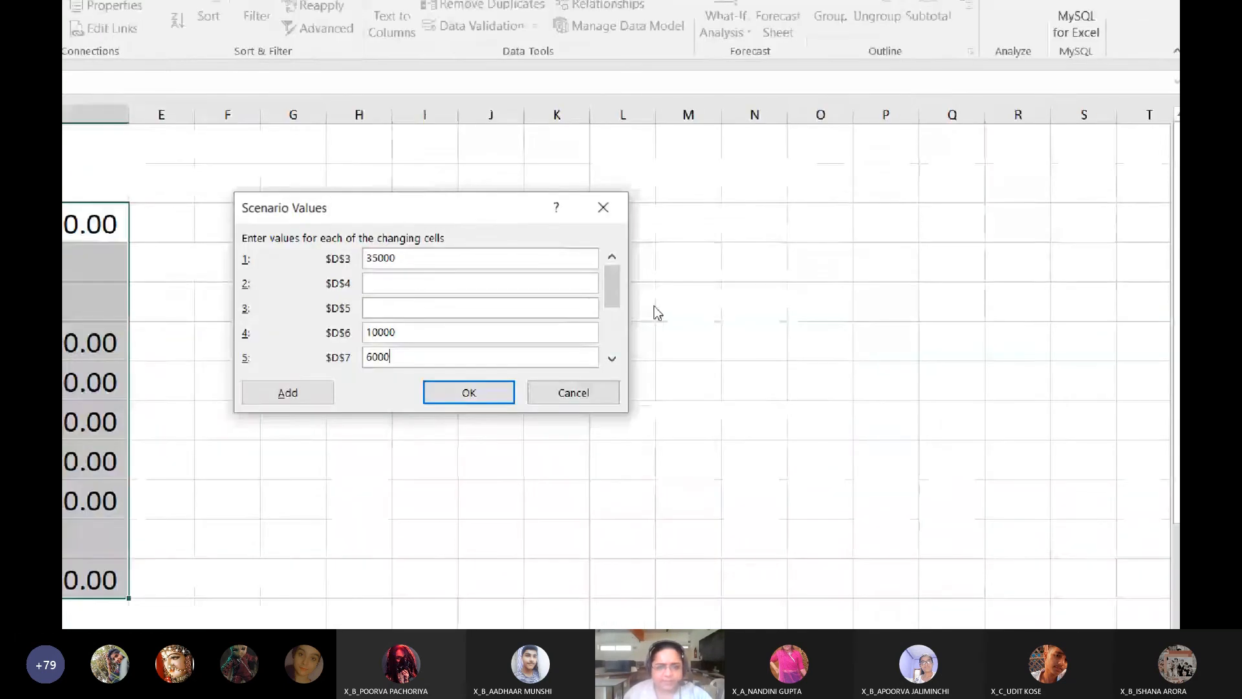
pyautogui.click(930, 315)
pyautogui.click(930, 315)
pyautogui.click(930, 315)
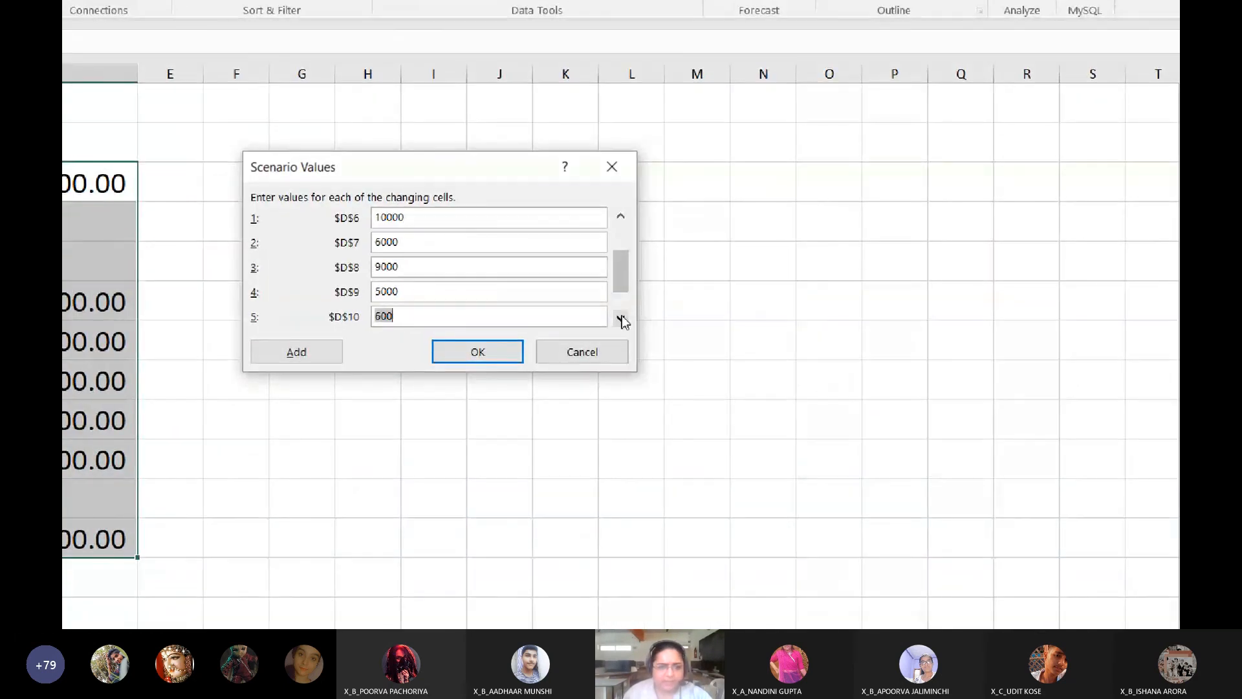
pyautogui.click(623, 316)
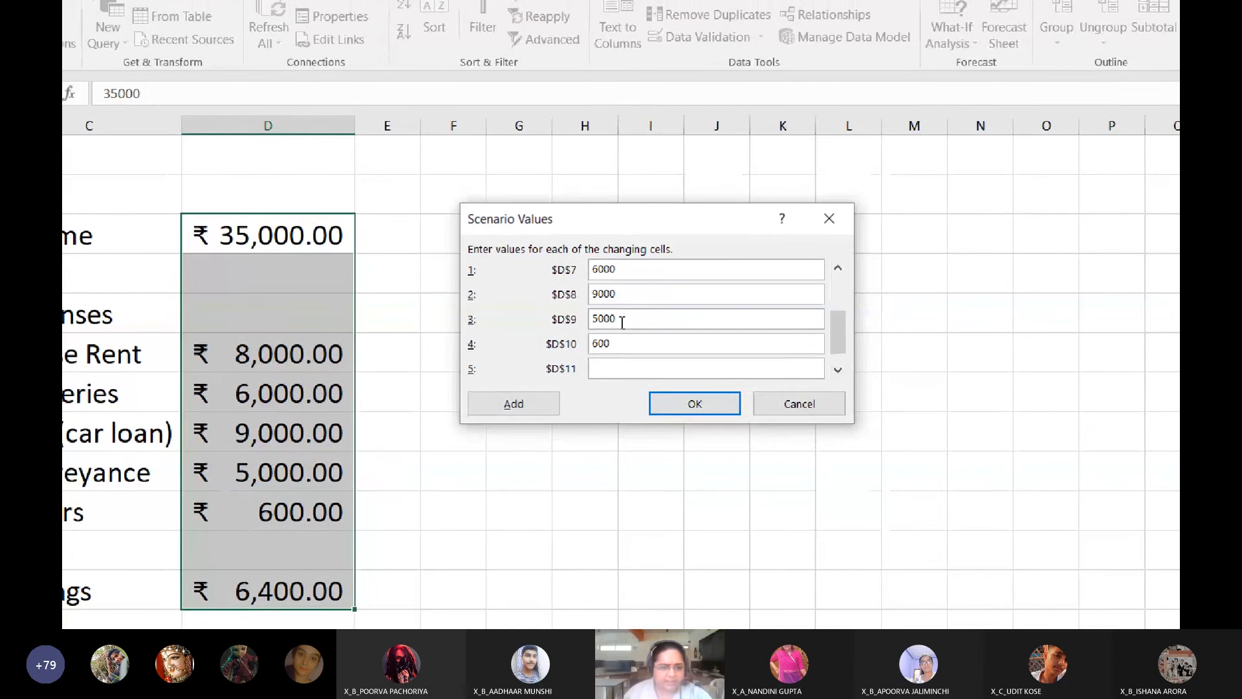
pyautogui.press('BackSpace')
pyautogui.press('BackSpace')
pyautogui.press('BackSpace')
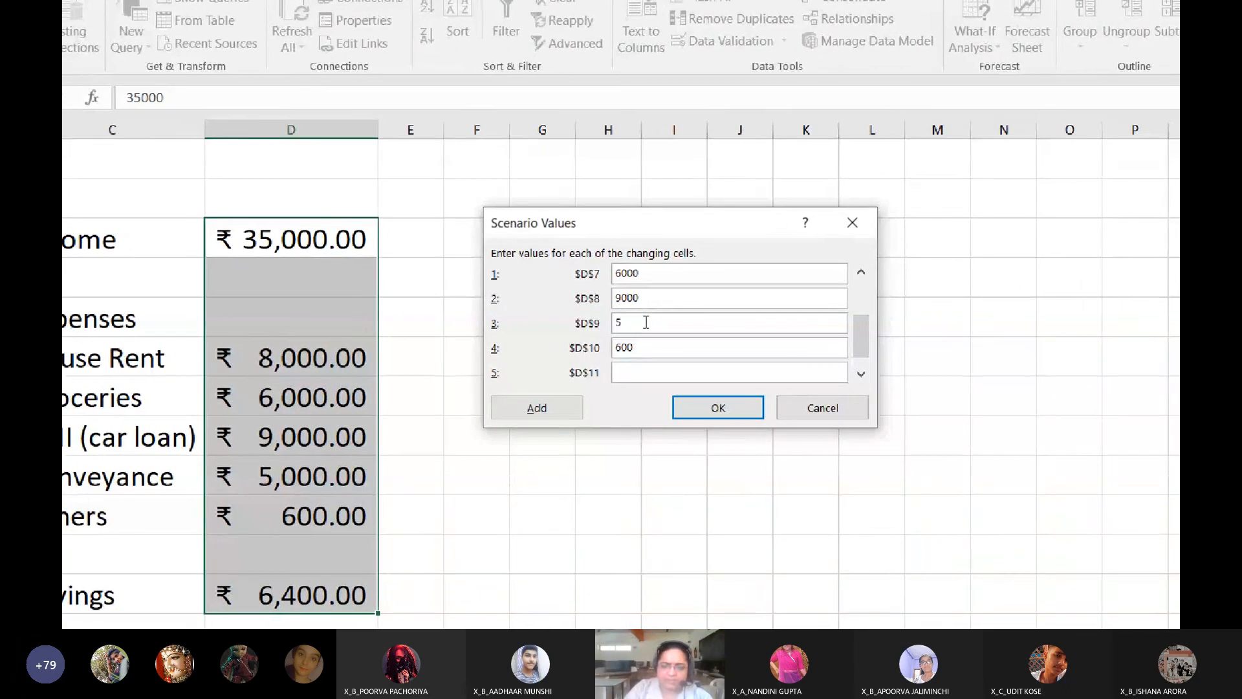
pyautogui.press('BackSpace')
pyautogui.write('6000')
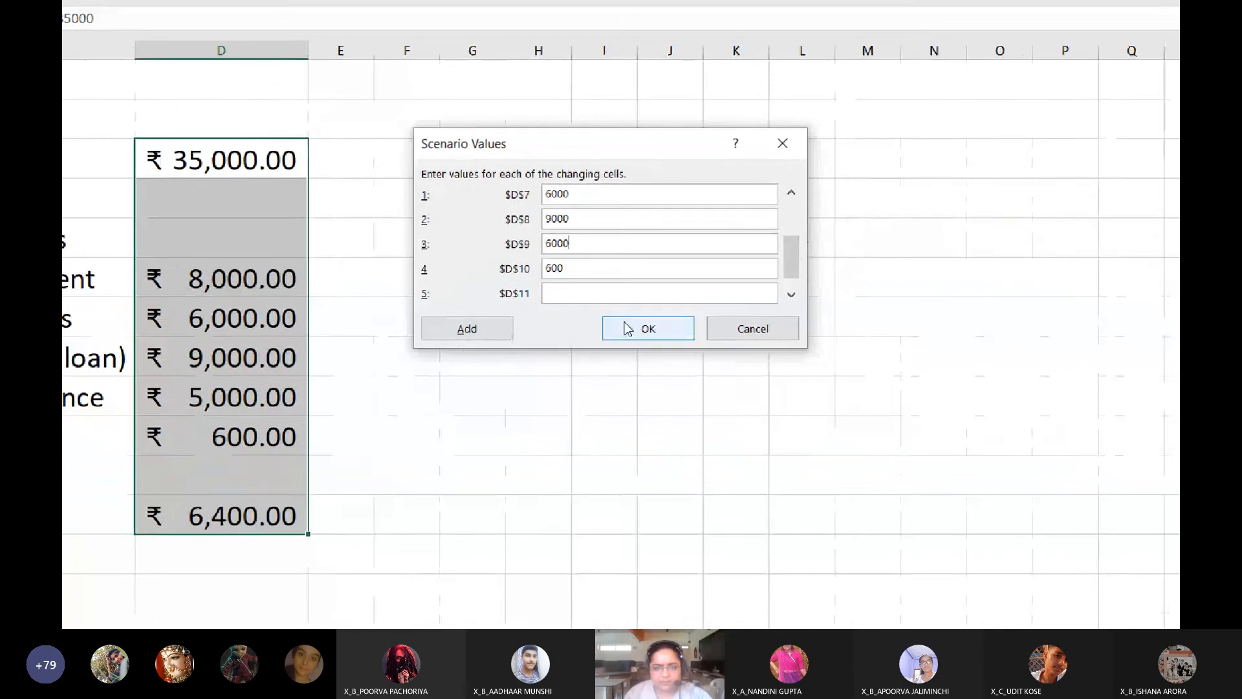
pyautogui.click(675, 331)
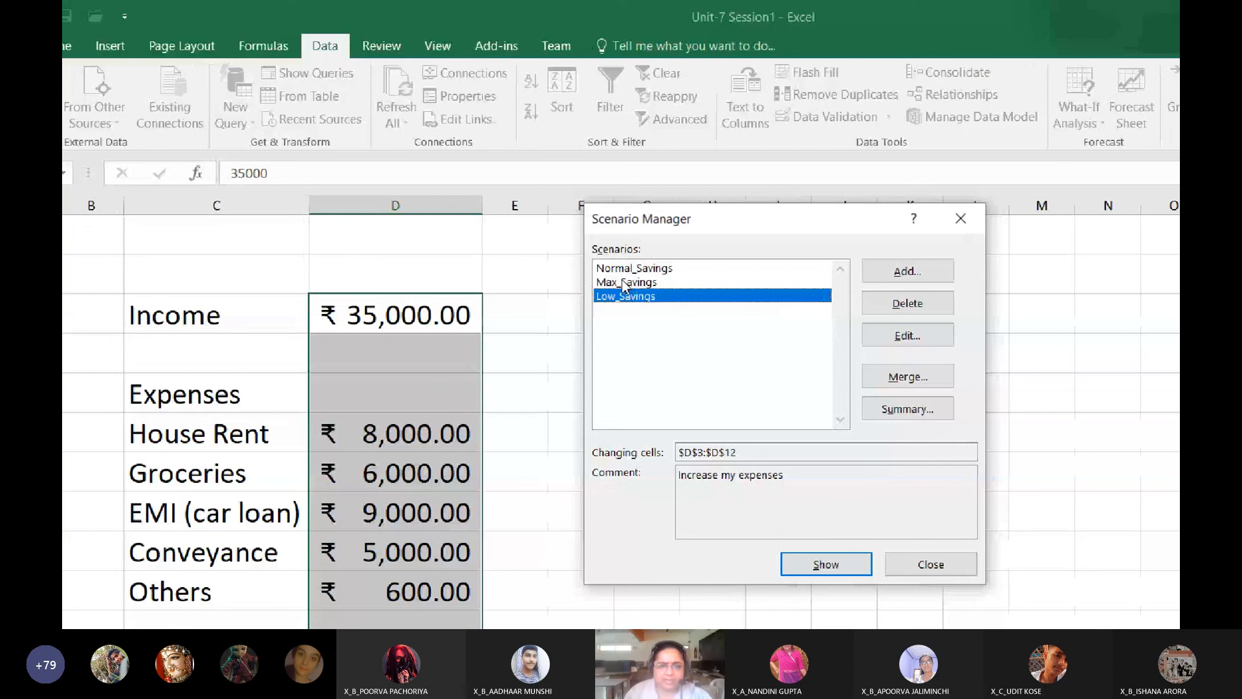
# Step: Show the Max_Savings scenario in the sheet, followed by the Normal_Savings scenario, to compare their values
pyautogui.click(622, 282)
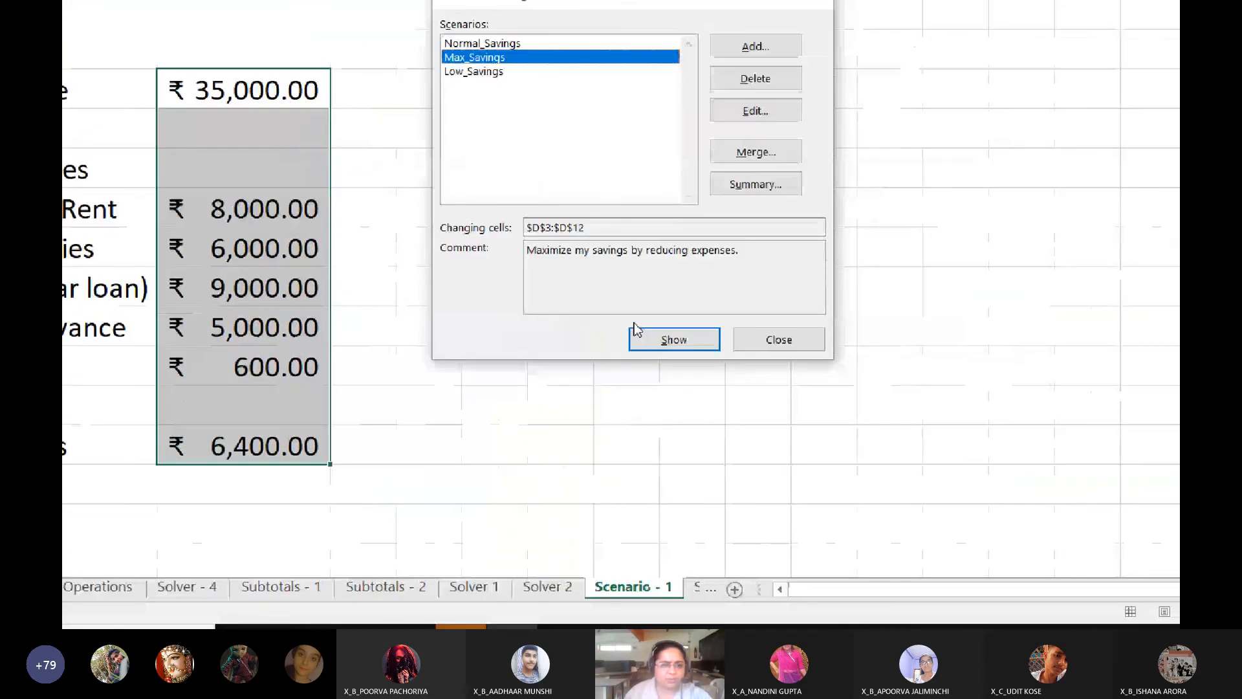
pyautogui.click(640, 335)
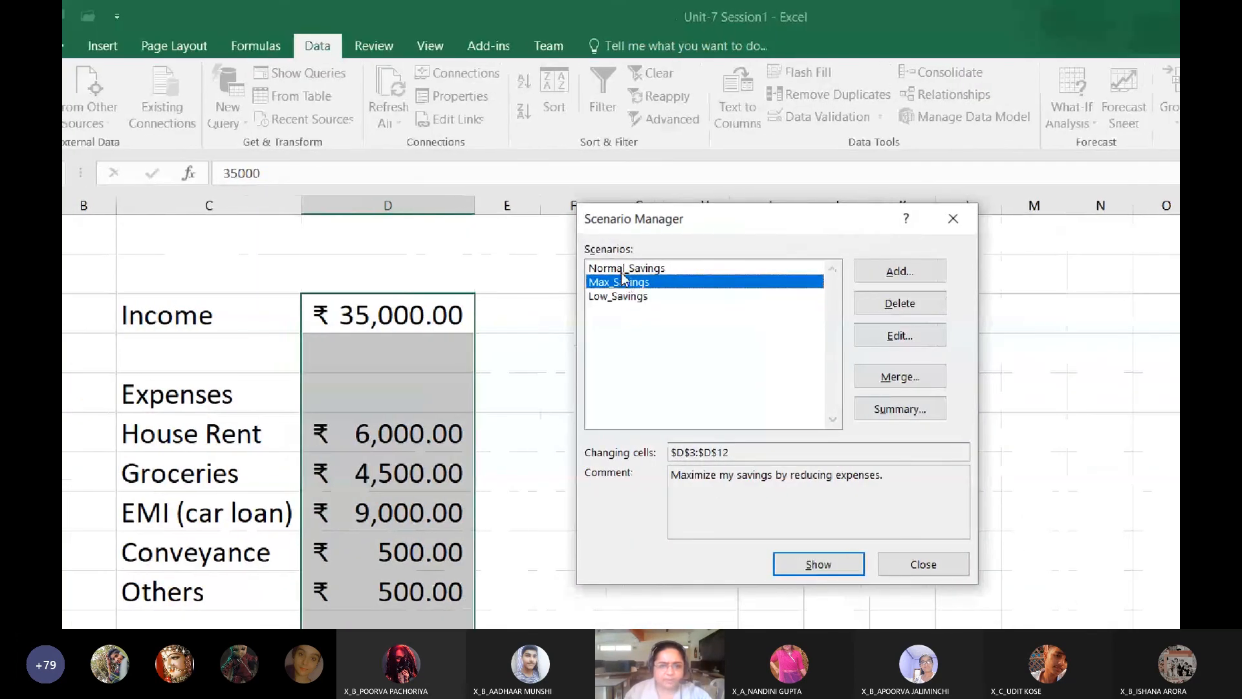
pyautogui.click(621, 269)
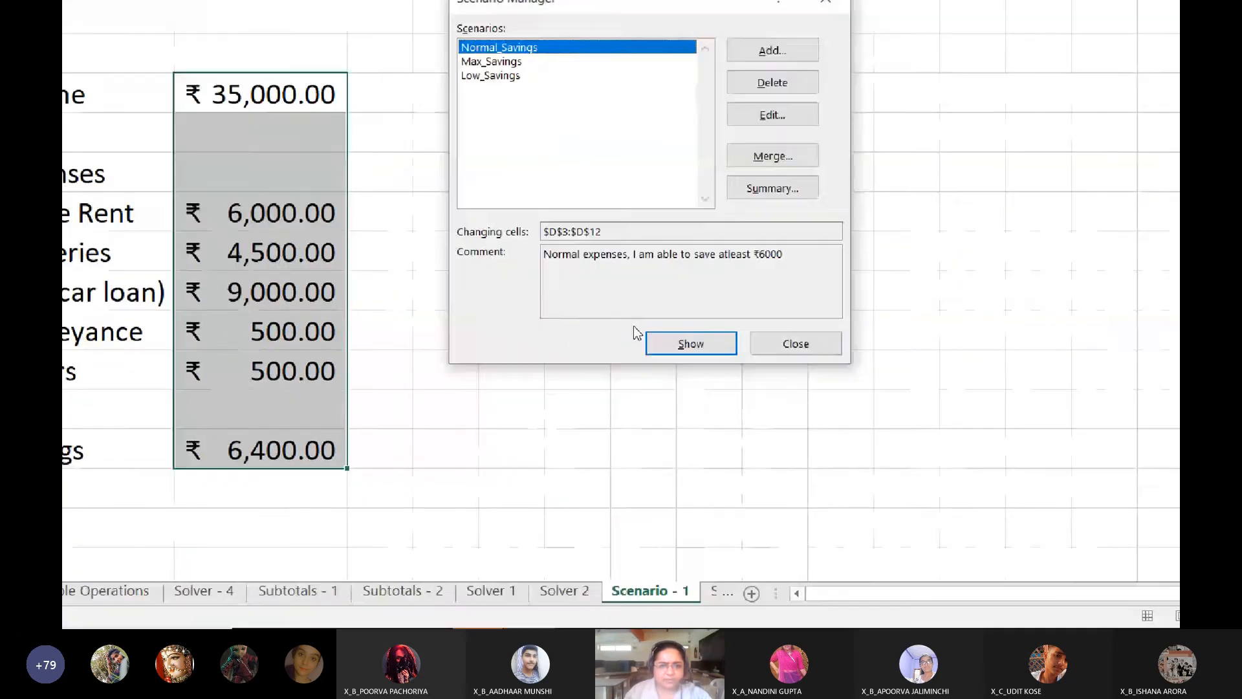
pyautogui.click(819, 565)
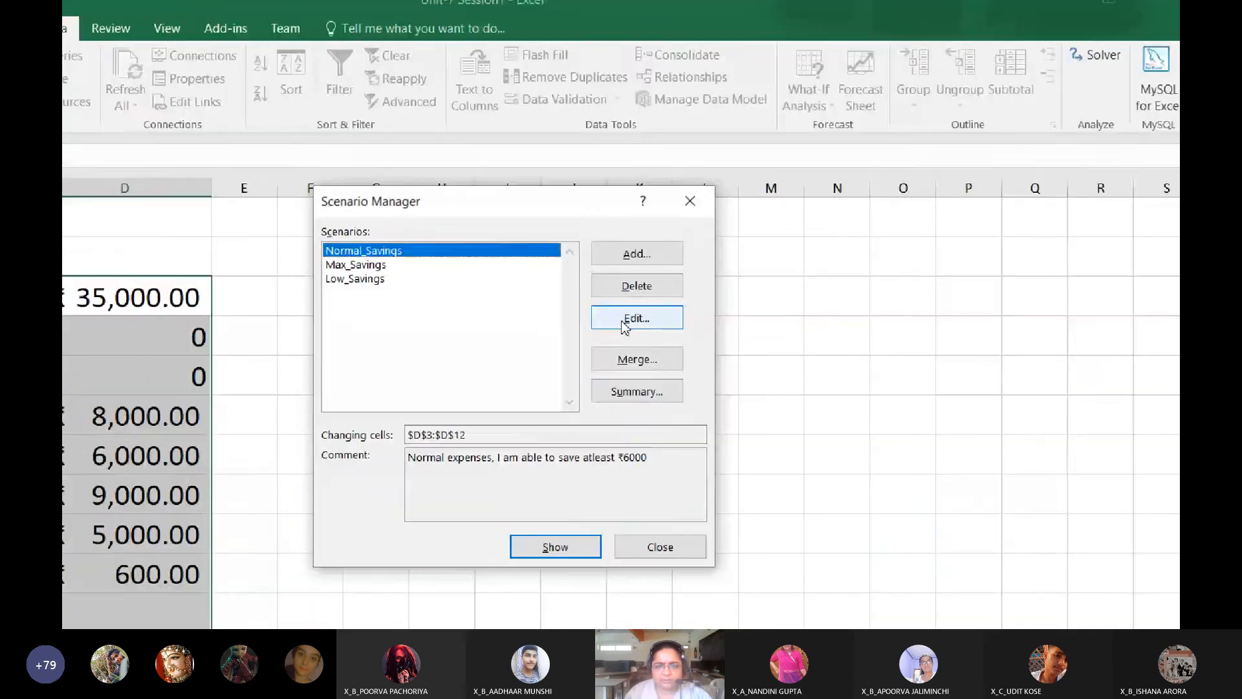
pyautogui.click(862, 284)
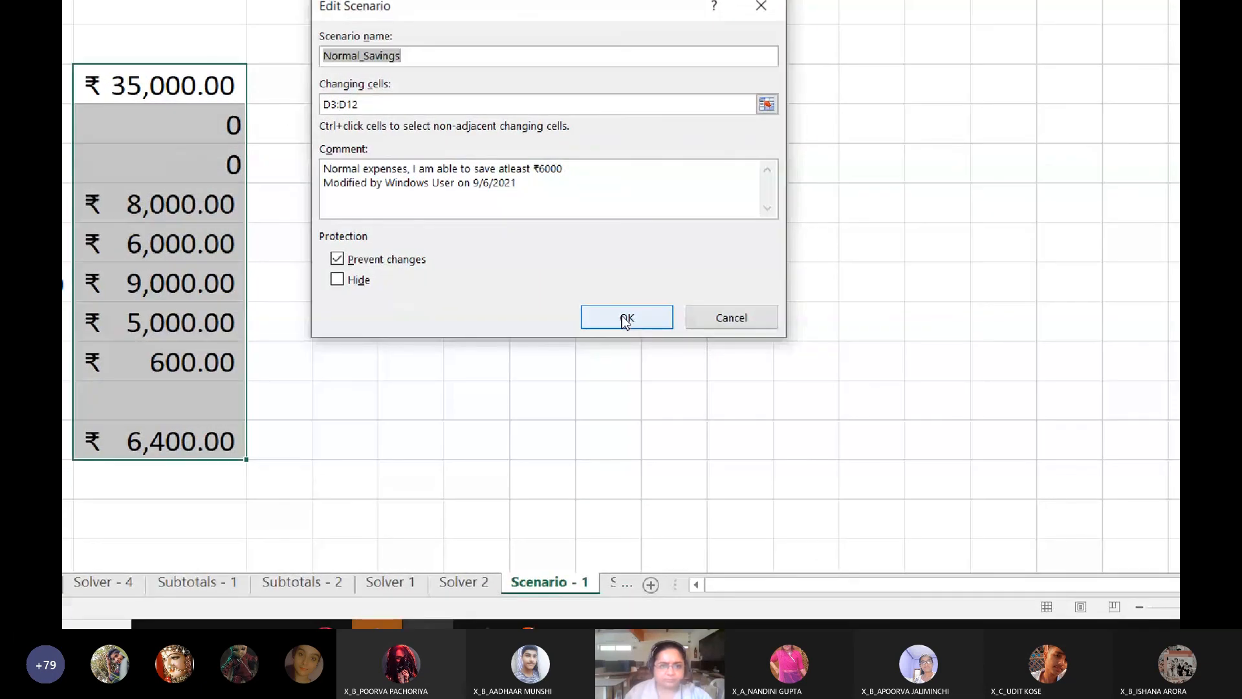
pyautogui.click(625, 320)
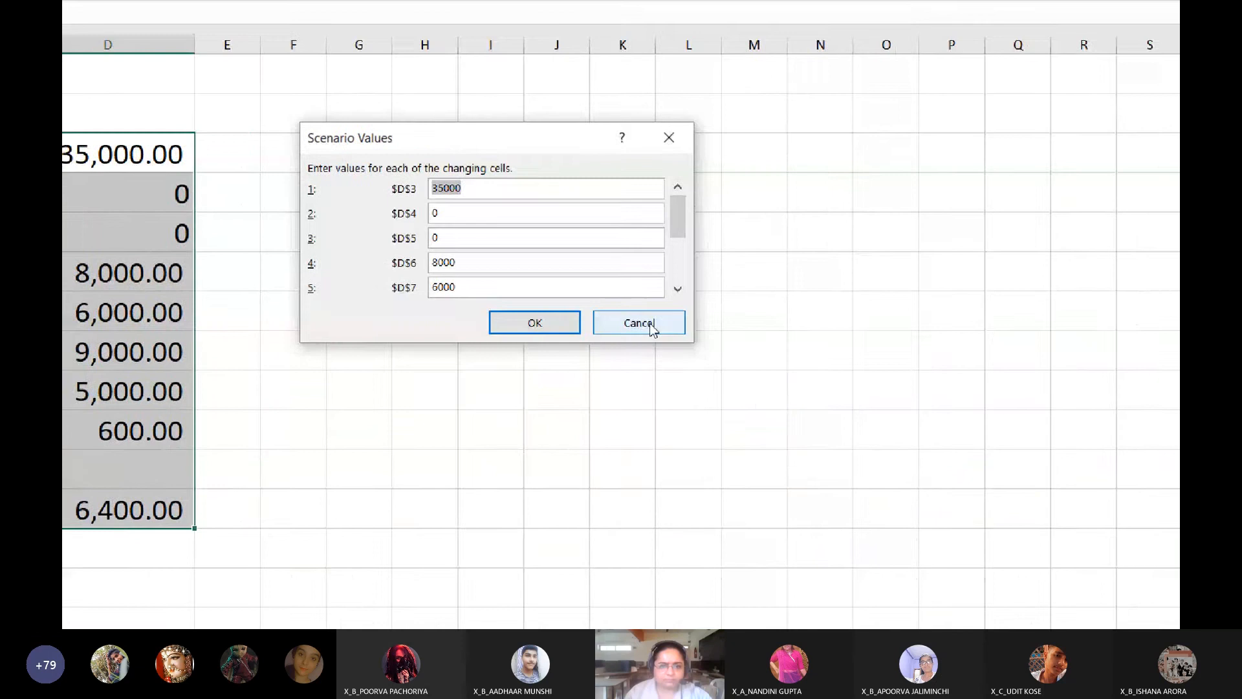
pyautogui.click(802, 371)
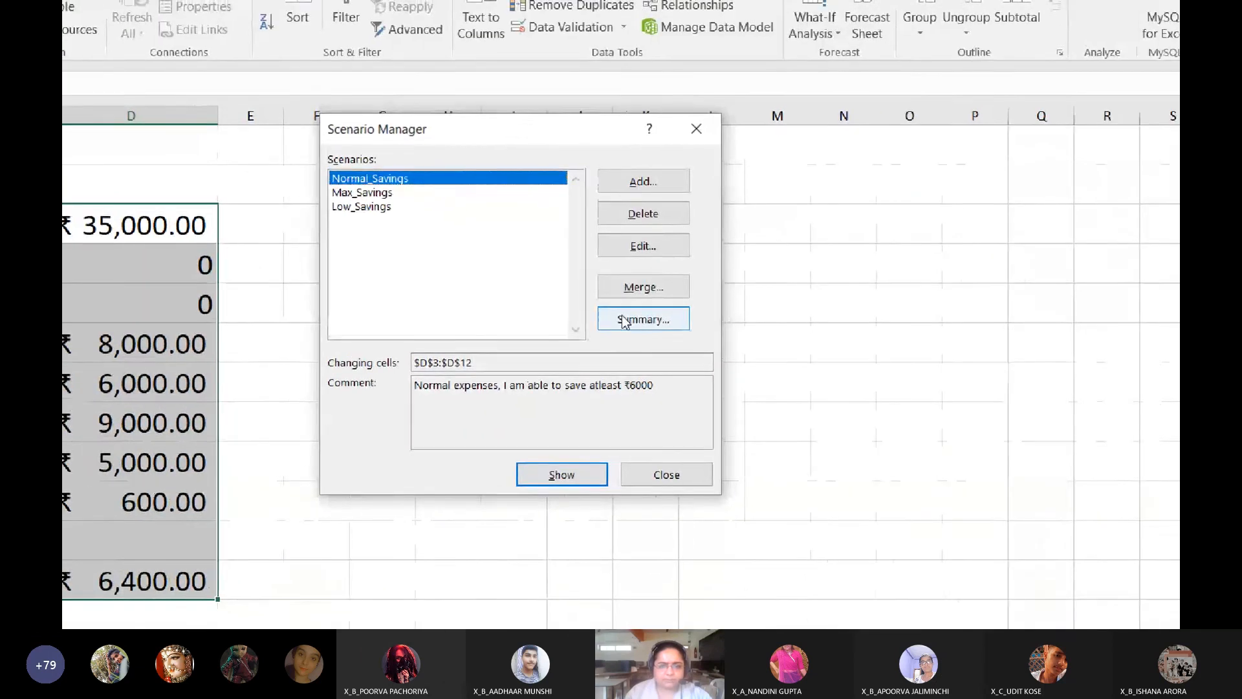
# Step: Change the changing cells of the Normal_Savings scenario to $D$3:$D$10 and accept its scenario values
pyautogui.click(620, 249)
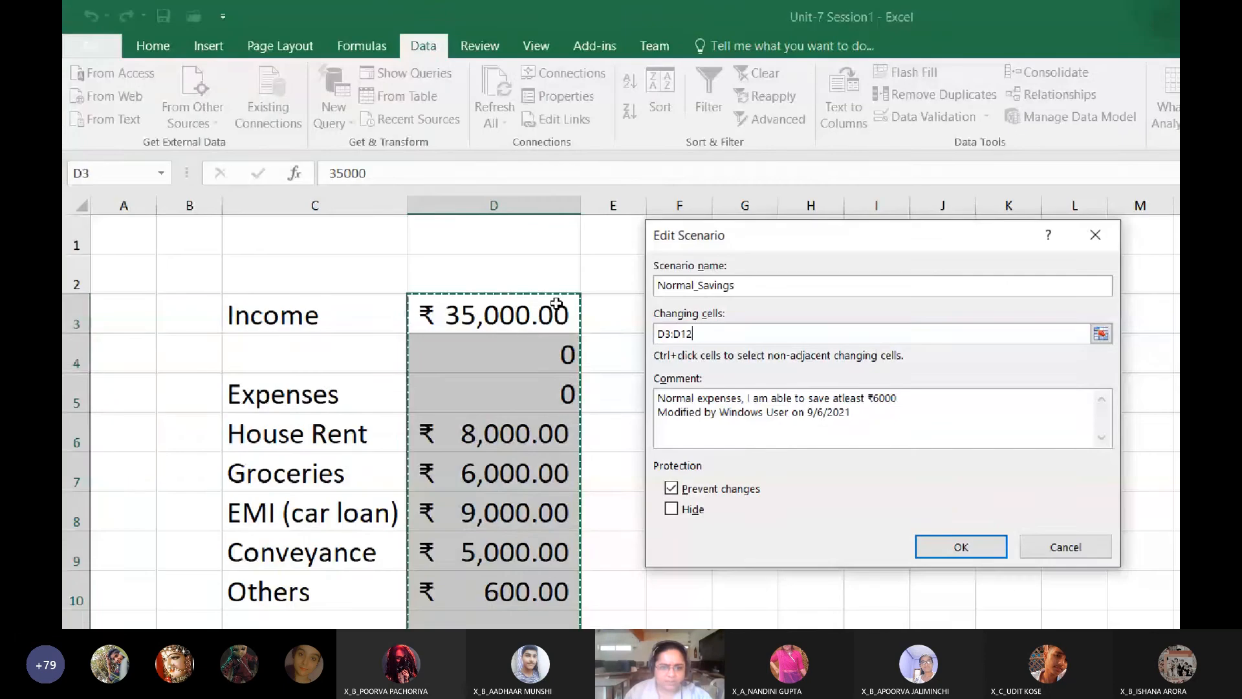
pyautogui.moveTo(194, 289); pyautogui.dragTo(207, 363)
pyautogui.moveTo(550, 358); pyautogui.dragTo(549, 560)
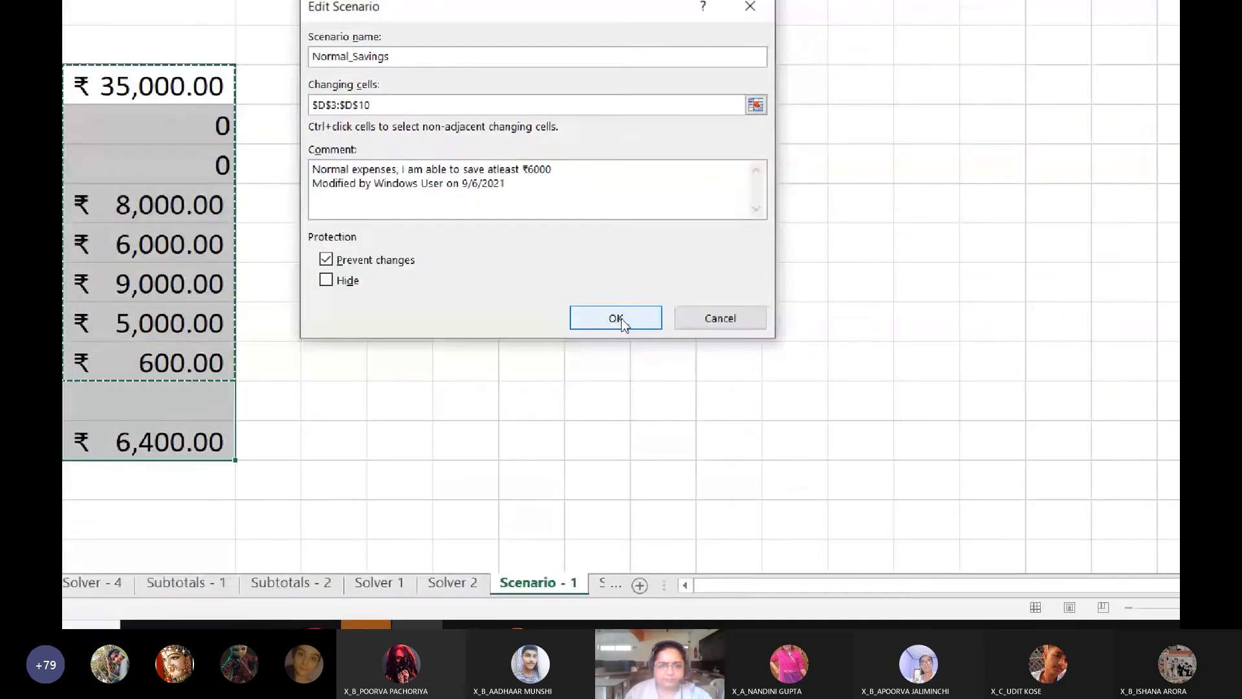
pyautogui.click(611, 400)
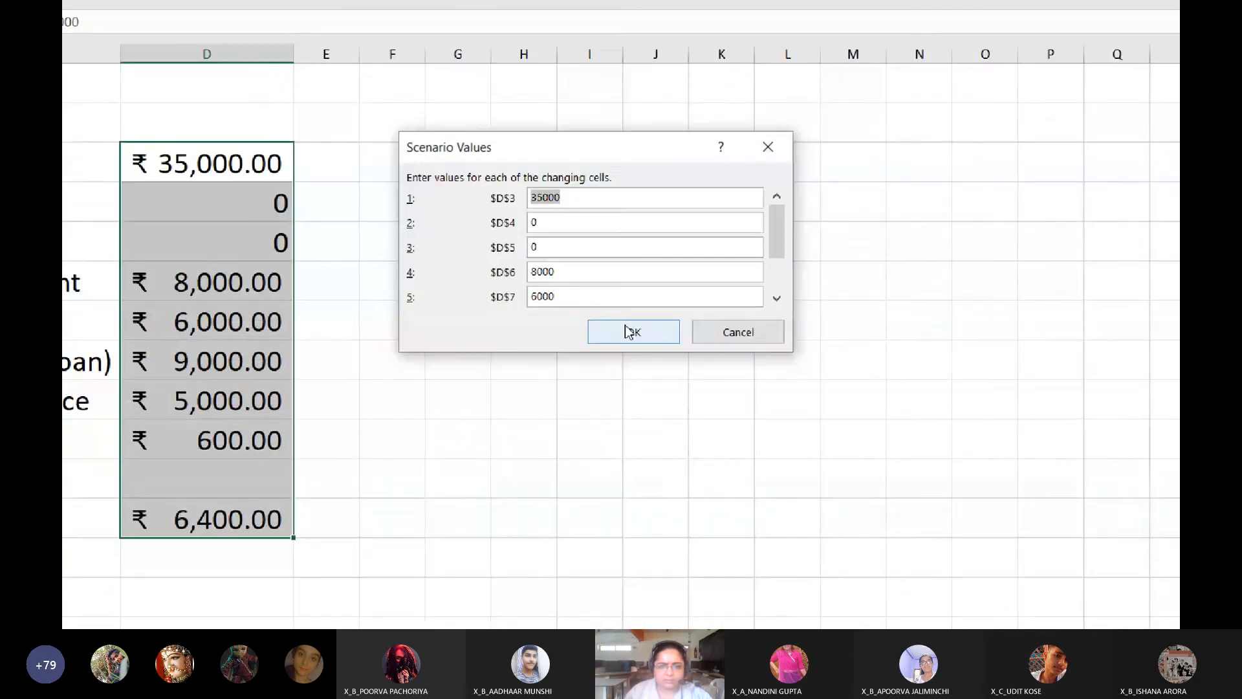
pyautogui.click(631, 332)
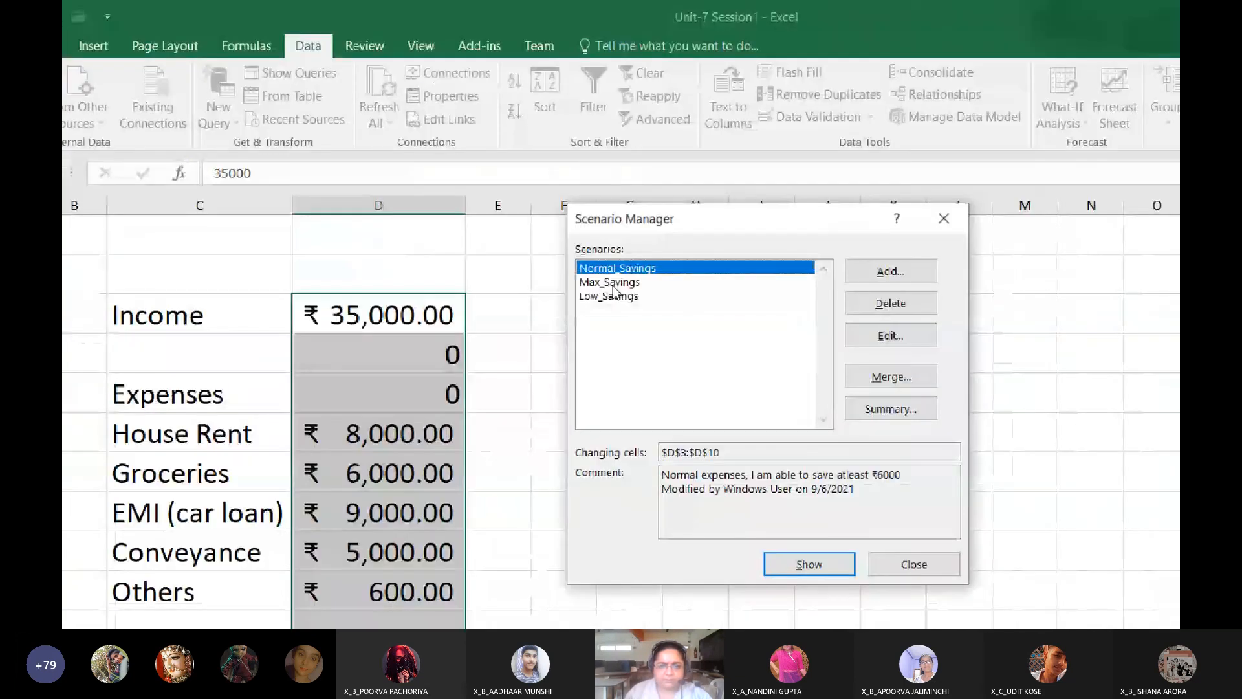
# Step: Change the changing cells of the Max_Savings scenario to $D$3:$D$10 and accept its scenario values
pyautogui.click(613, 283)
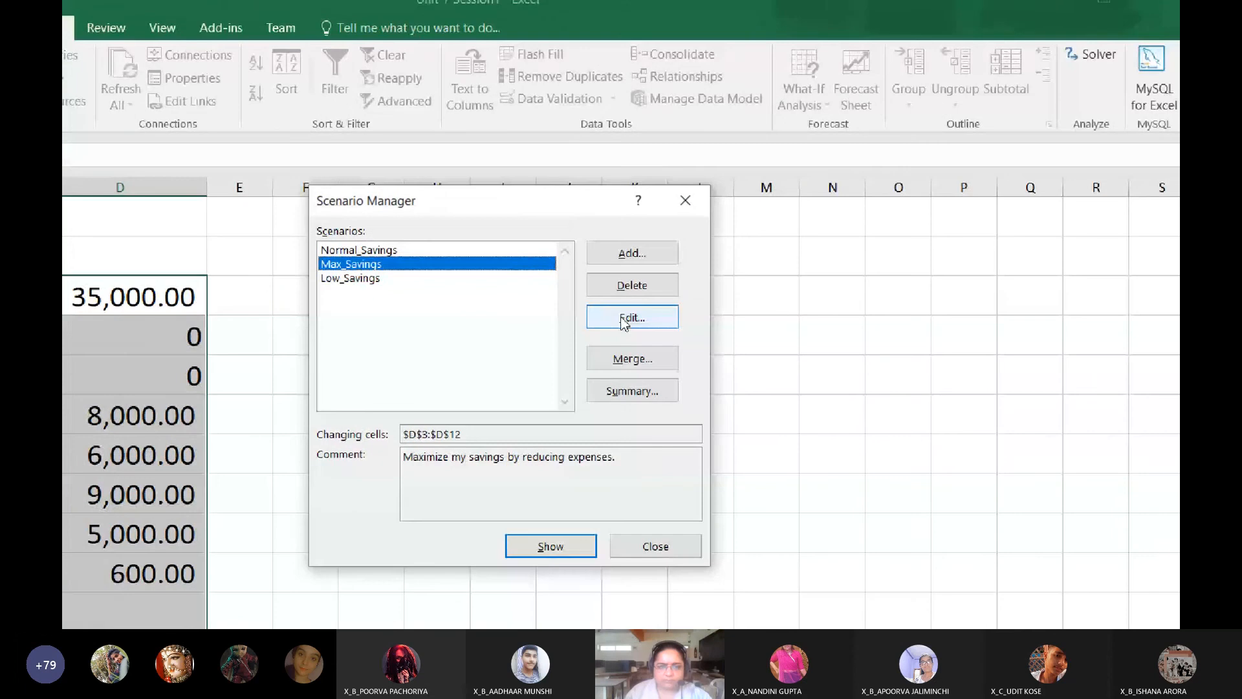
pyautogui.click(890, 335)
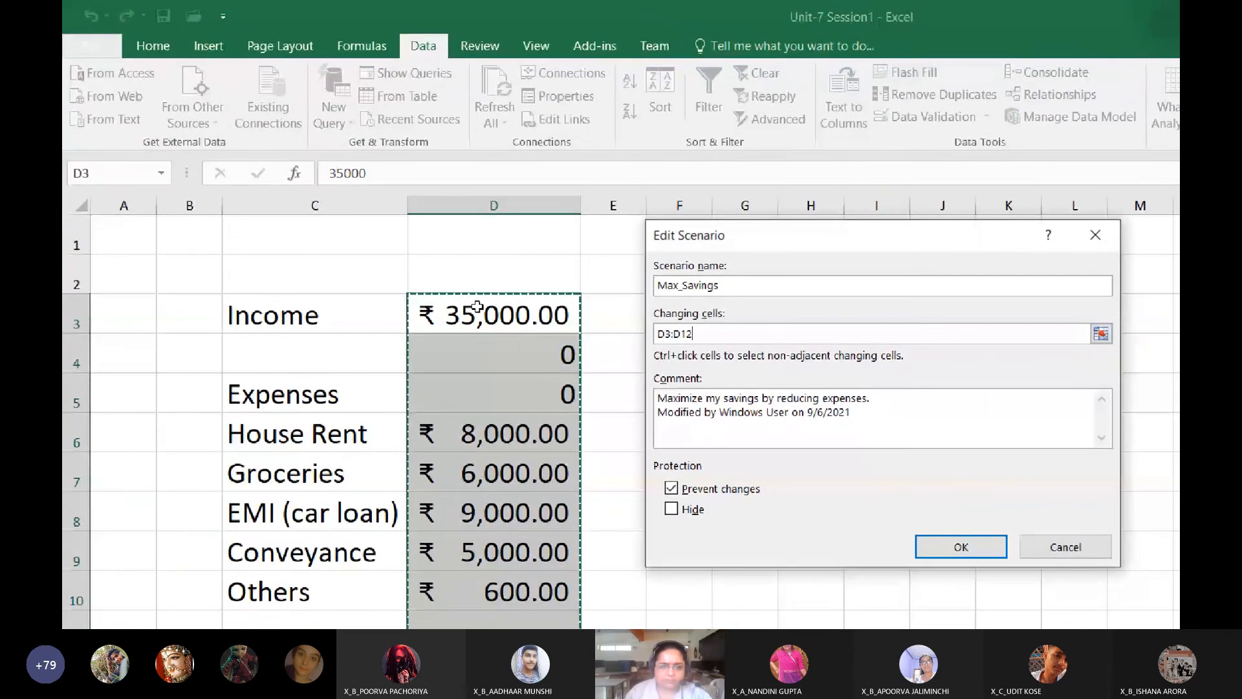
pyautogui.moveTo(254, 256); pyautogui.dragTo(268, 458)
pyautogui.moveTo(483, 370); pyautogui.dragTo(482, 450)
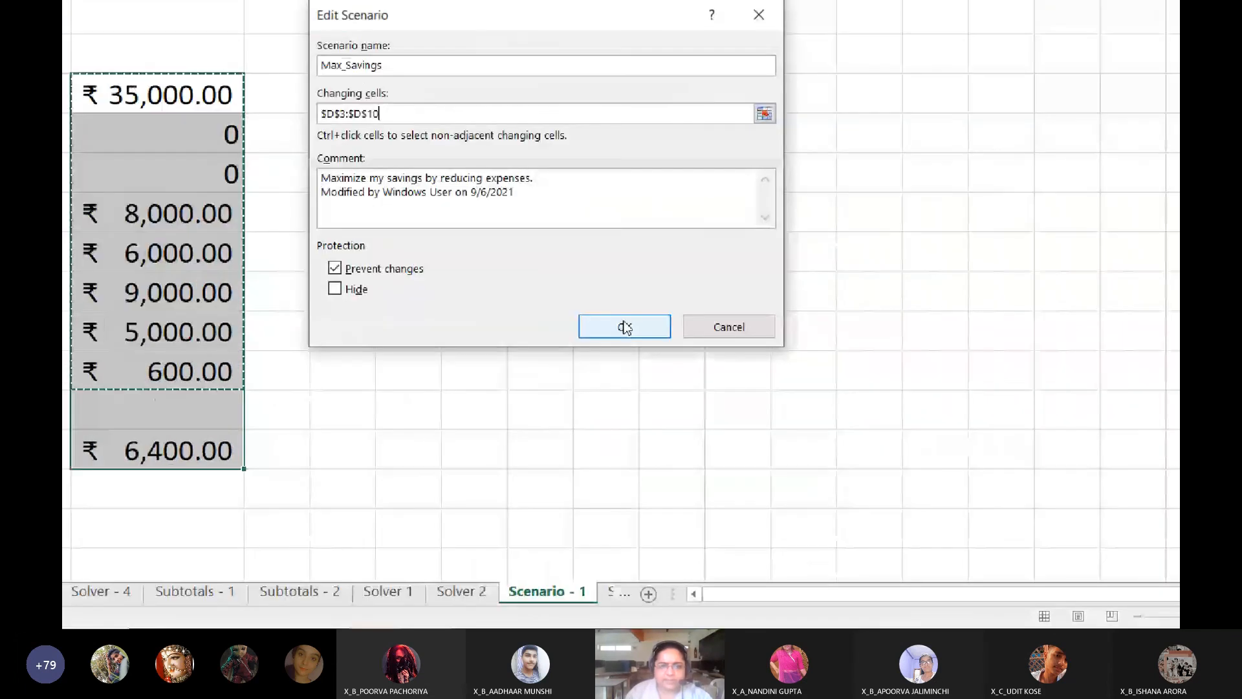
pyautogui.click(653, 518)
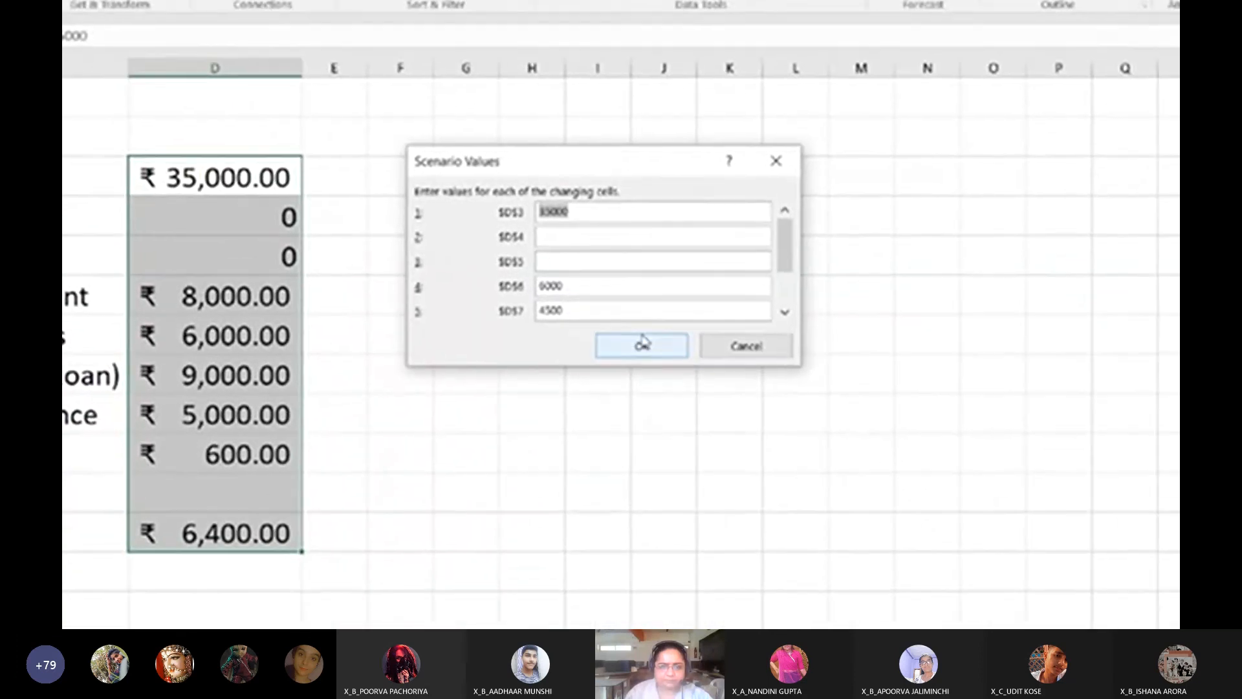
pyautogui.click(622, 323)
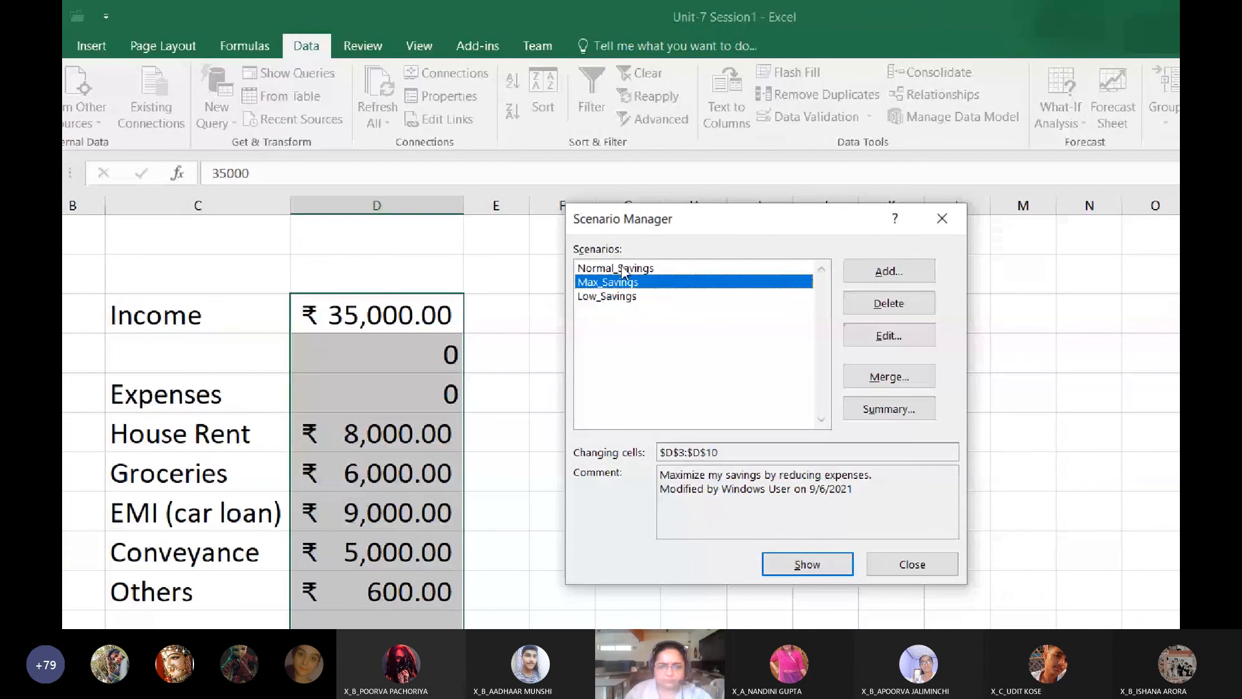
# Step: Reopen the Normal_Savings scenario to check its changing cells and values, and accept them as they are
pyautogui.click(622, 272)
pyautogui.click(622, 315)
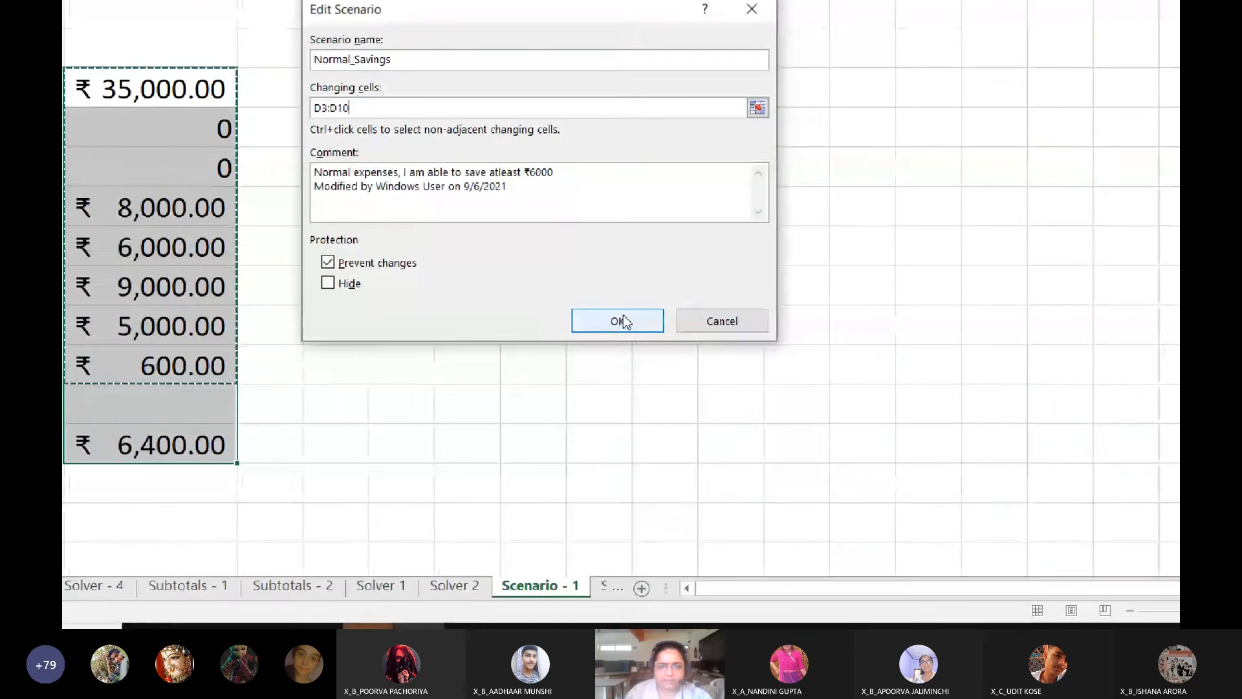
pyautogui.click(961, 387)
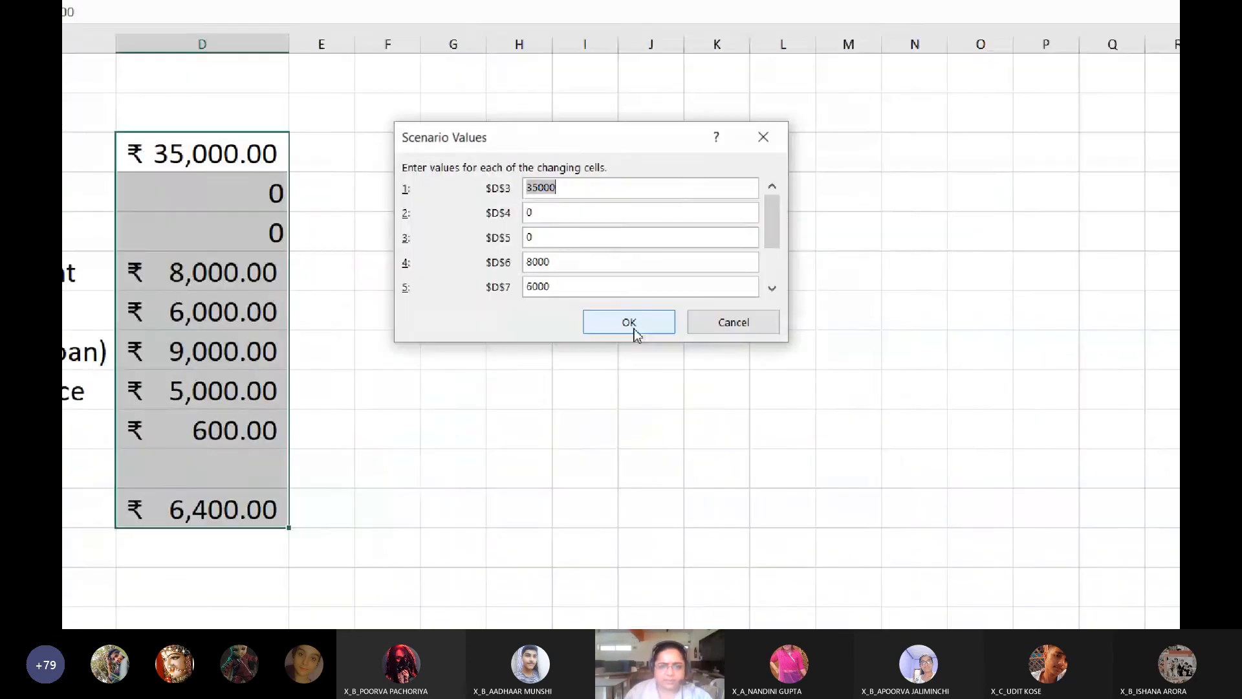
pyautogui.click(634, 331)
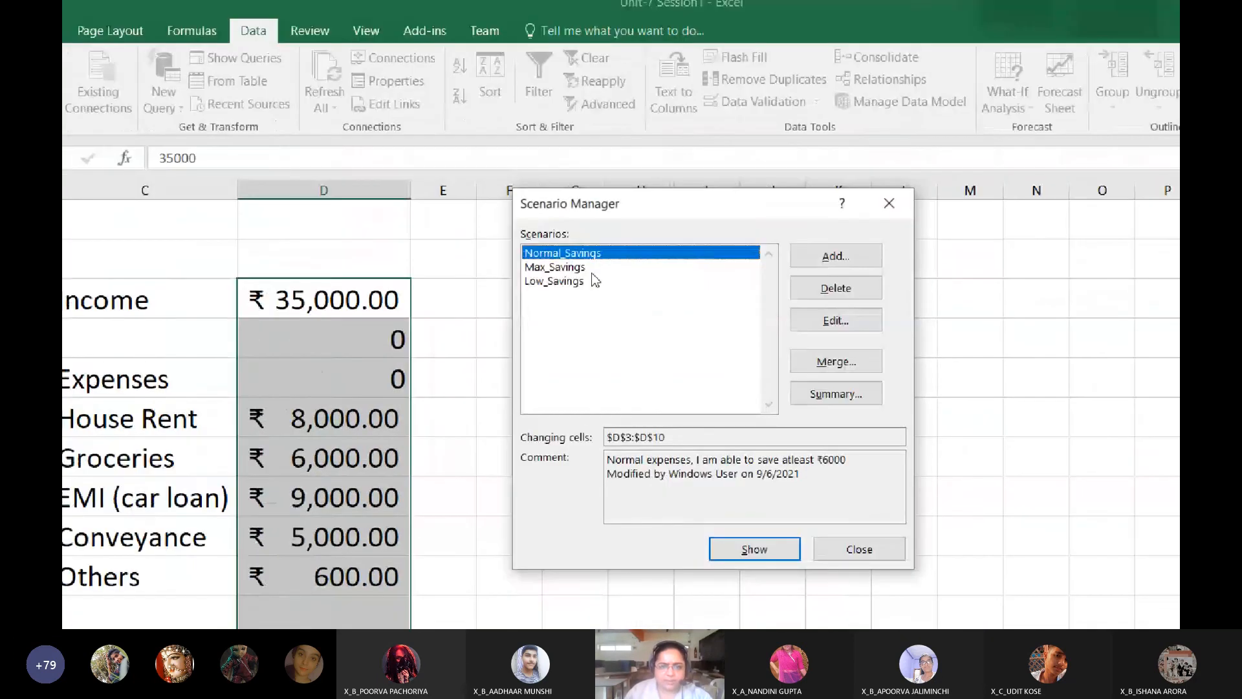
# Step: Change the changing cells of the Low_Savings scenario to $D$3:$D$10 and accept its scenario values
pyautogui.click(595, 281)
pyautogui.click(835, 321)
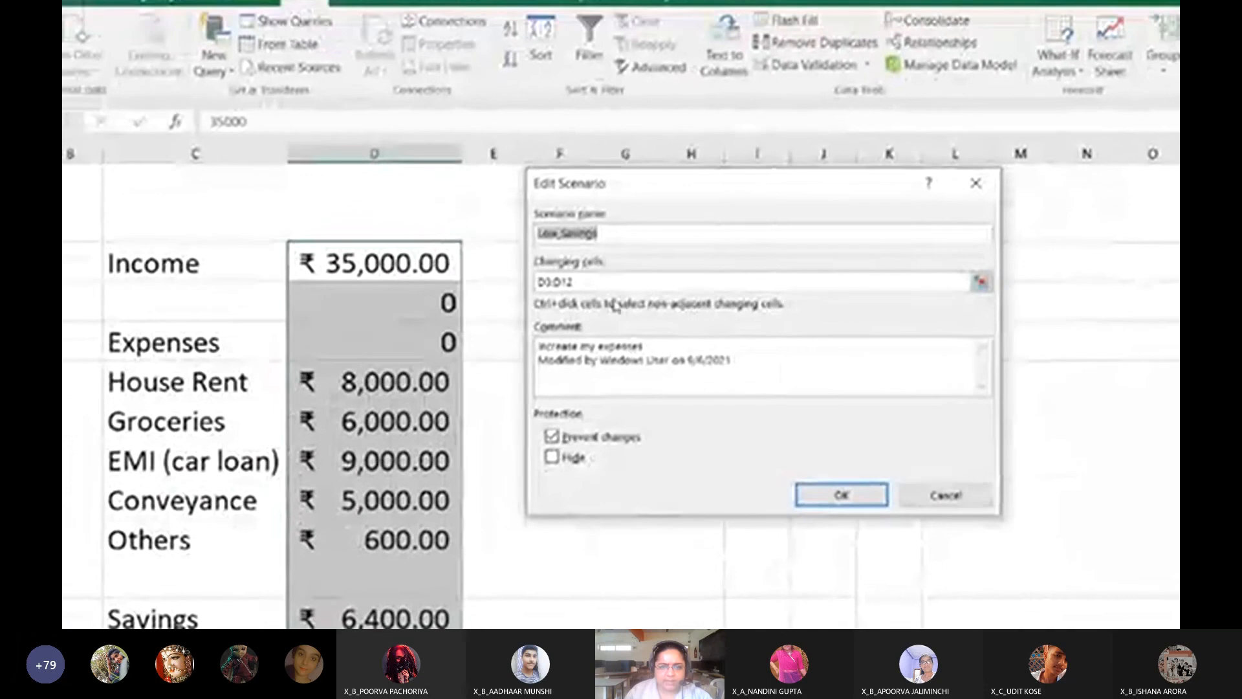
pyautogui.click(542, 282)
pyautogui.moveTo(388, 260); pyautogui.dragTo(389, 524)
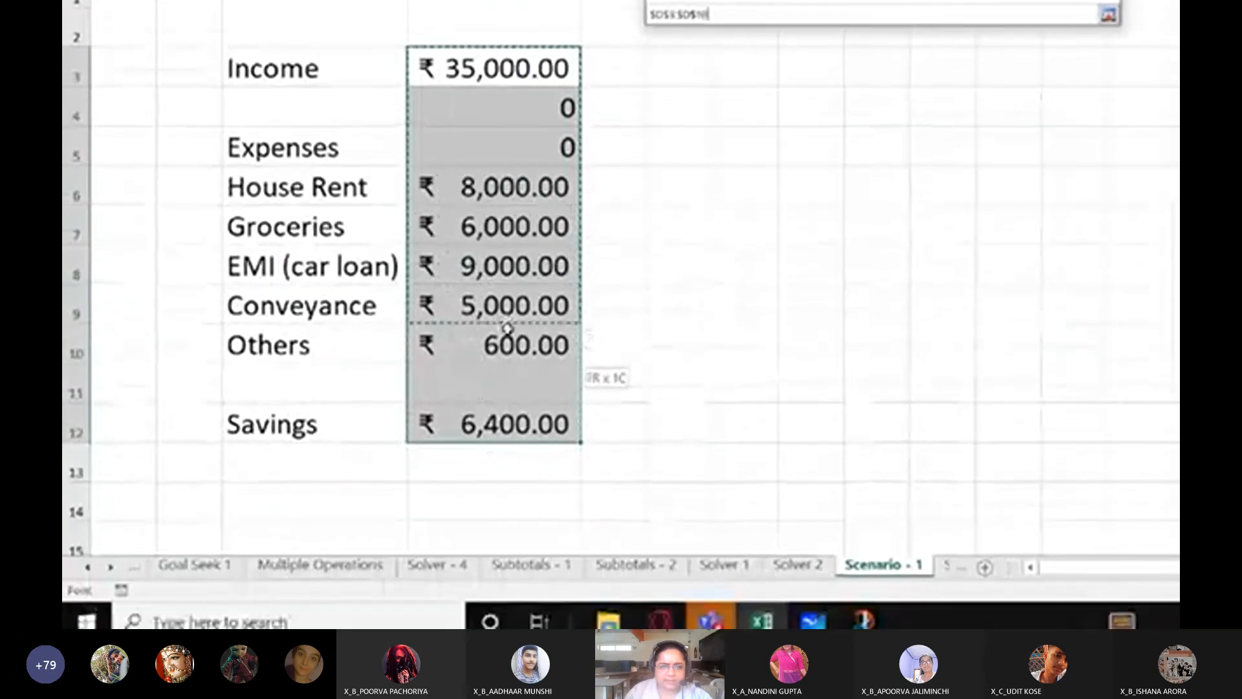
pyautogui.moveTo(506, 327); pyautogui.dragTo(510, 325)
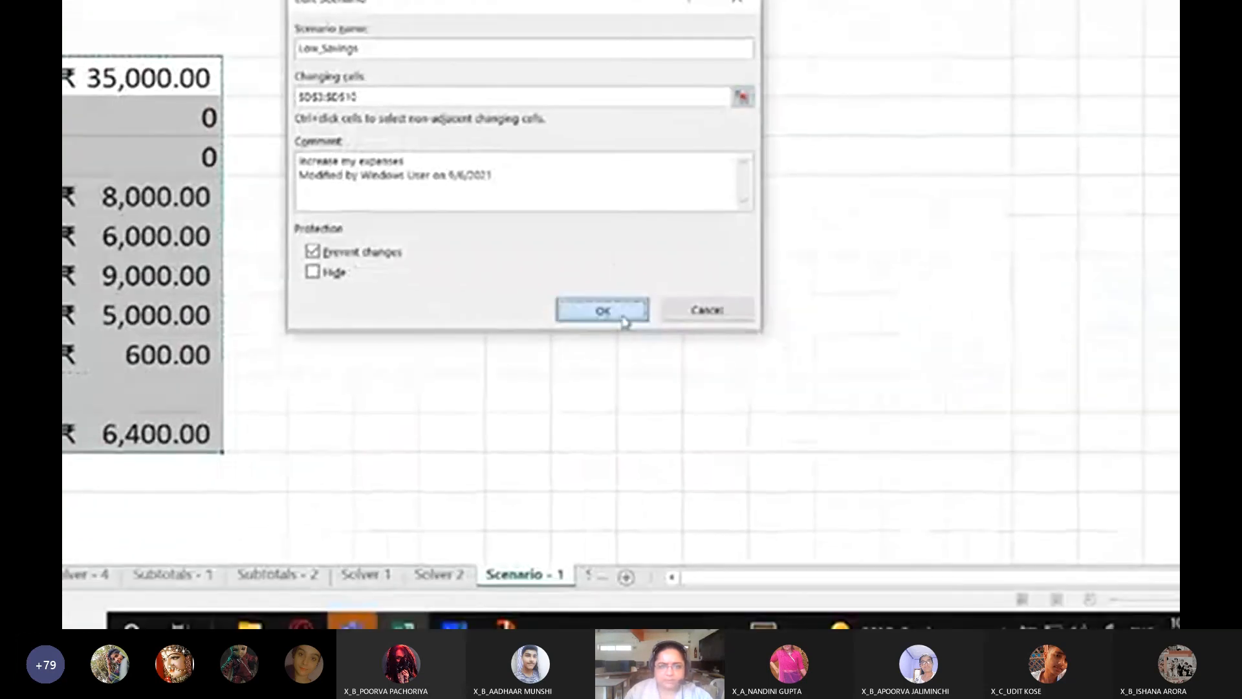
pyautogui.click(623, 321)
pyautogui.click(622, 317)
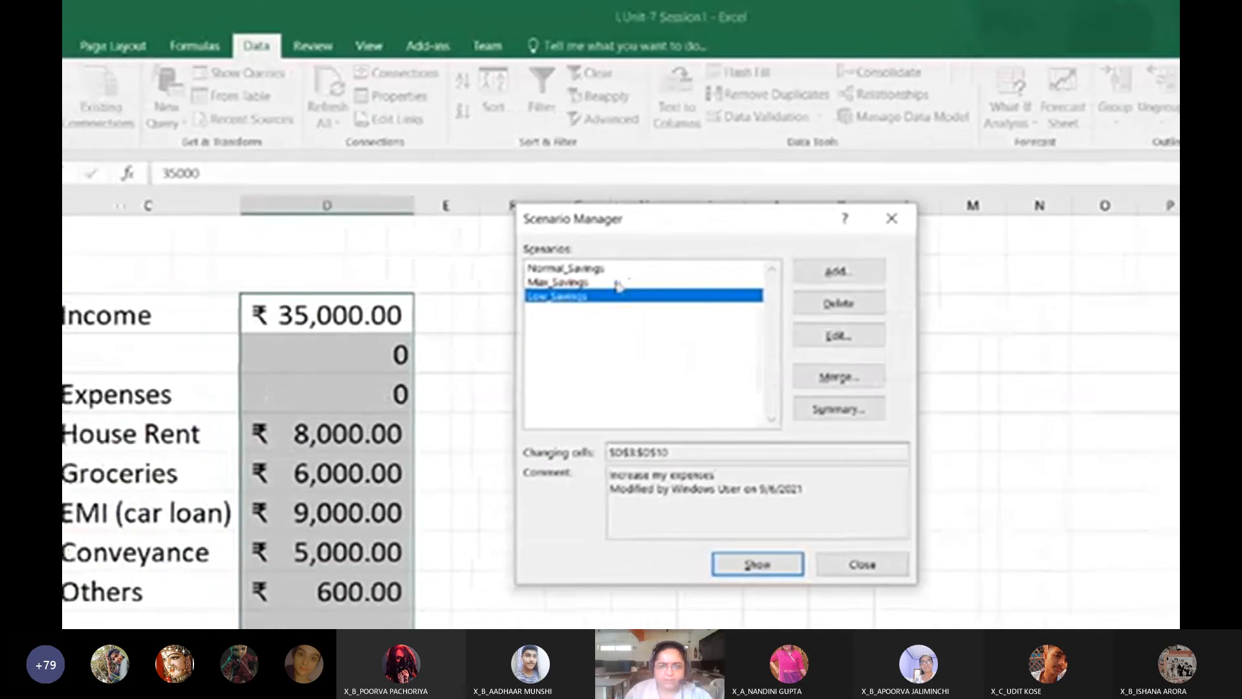
# Step: Show the Max_Savings scenario in the sheet and close the Scenario Manager
pyautogui.doubleClick(618, 283)
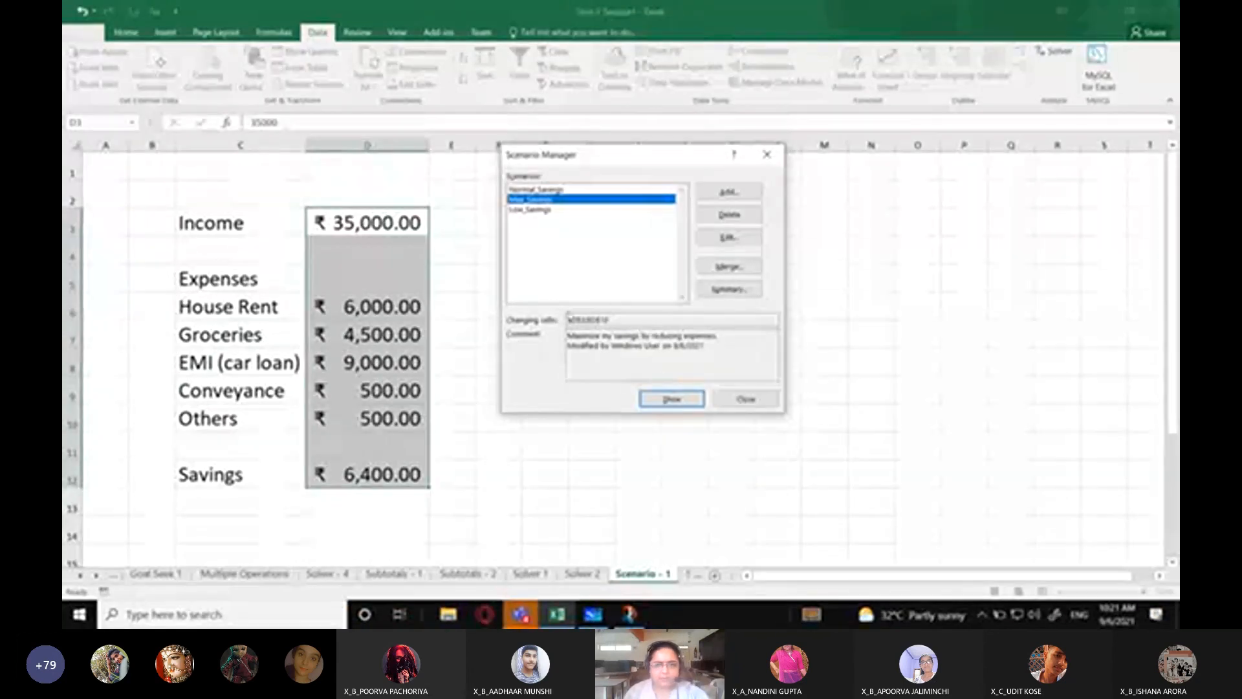
pyautogui.click(767, 154)
# Step: Examine the amounts in D3:D12 and check whether the savings cell D12 holds a formula or a fixed value
pyautogui.moveTo(382, 219); pyautogui.dragTo(389, 474)
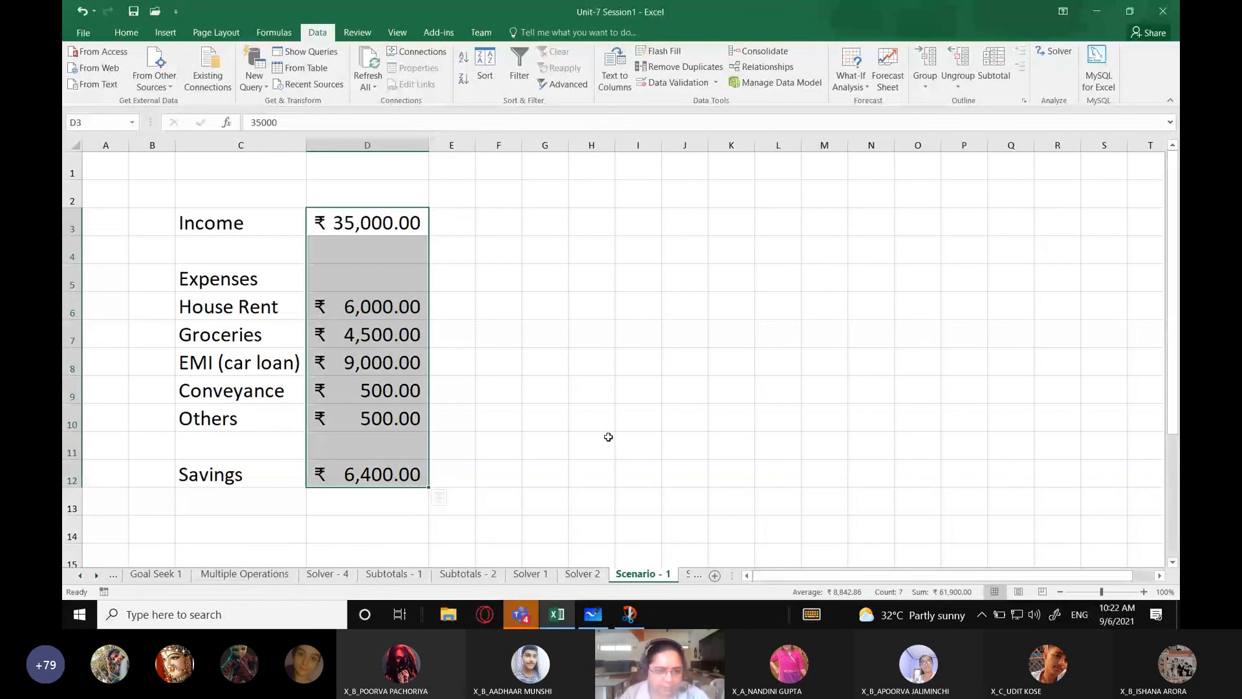
pyautogui.moveTo(362, 222); pyautogui.dragTo(383, 476)
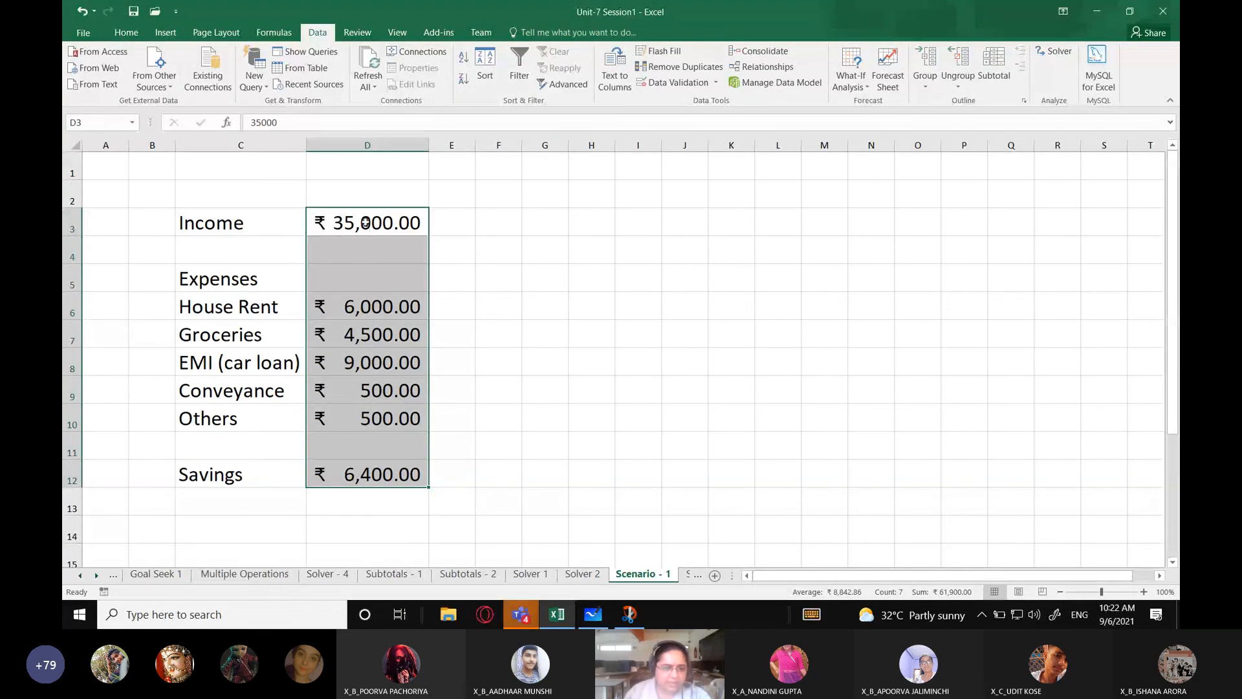
pyautogui.click(422, 475)
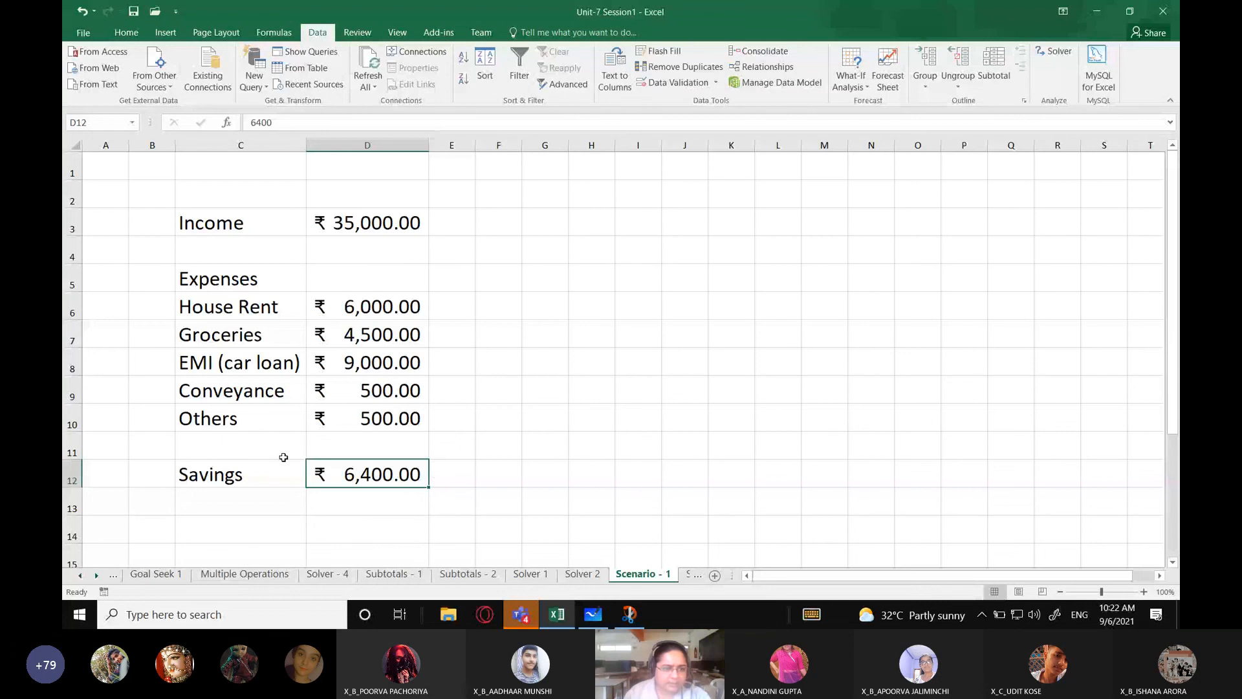
pyautogui.click(278, 122)
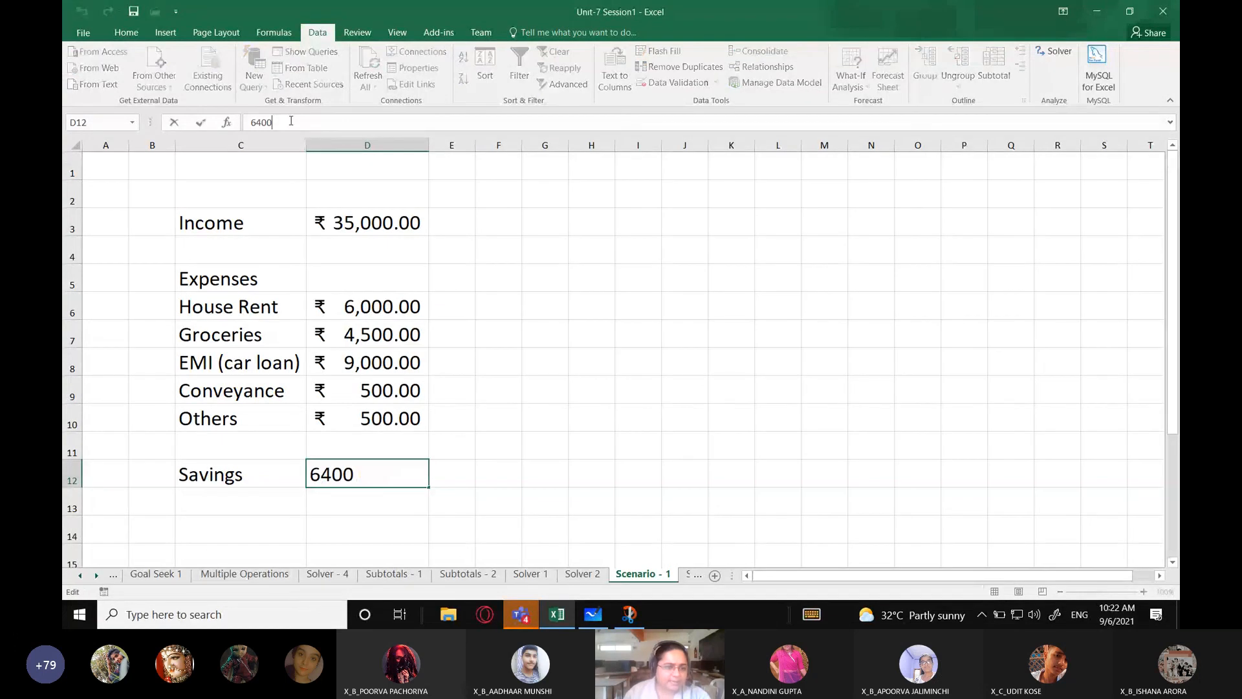
pyautogui.moveTo(292, 121); pyautogui.dragTo(249, 123)
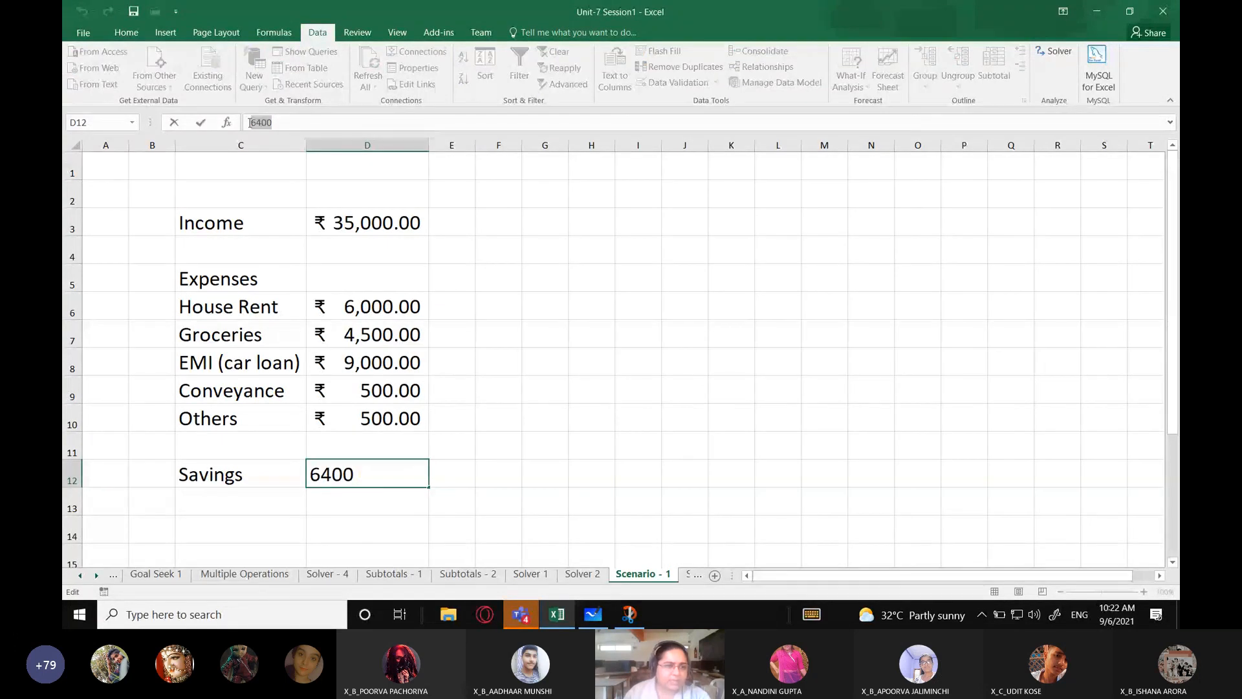
pyautogui.click(369, 482)
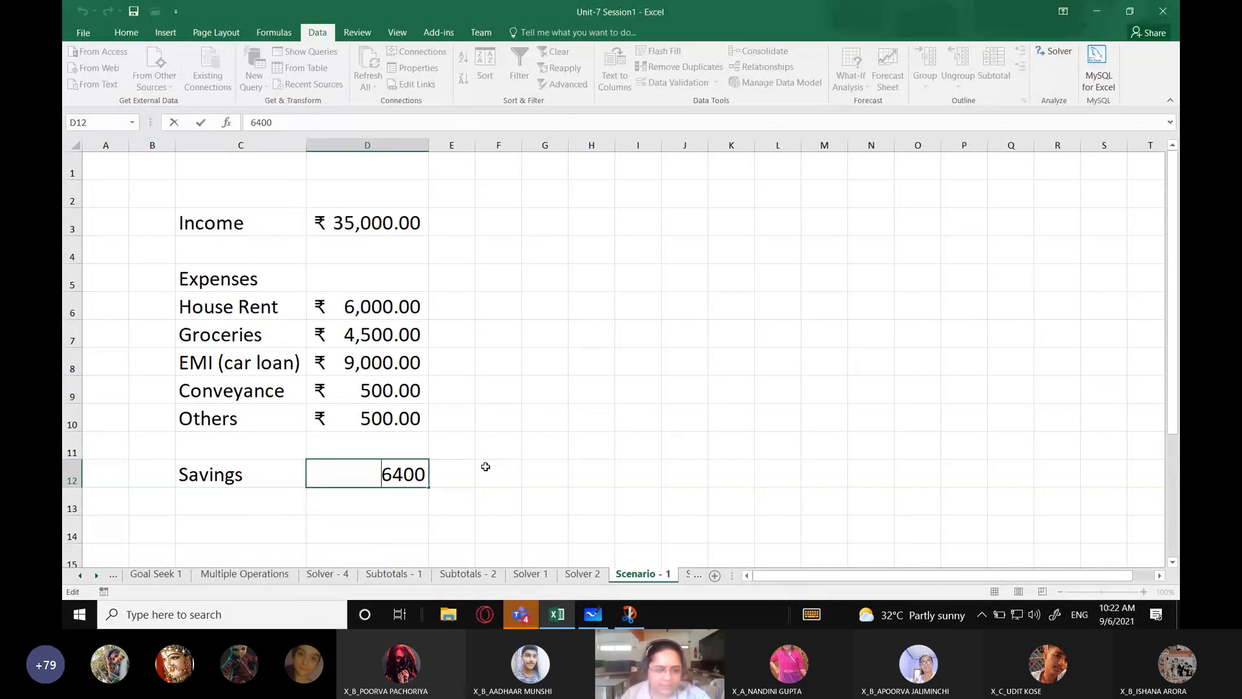
pyautogui.click(445, 463)
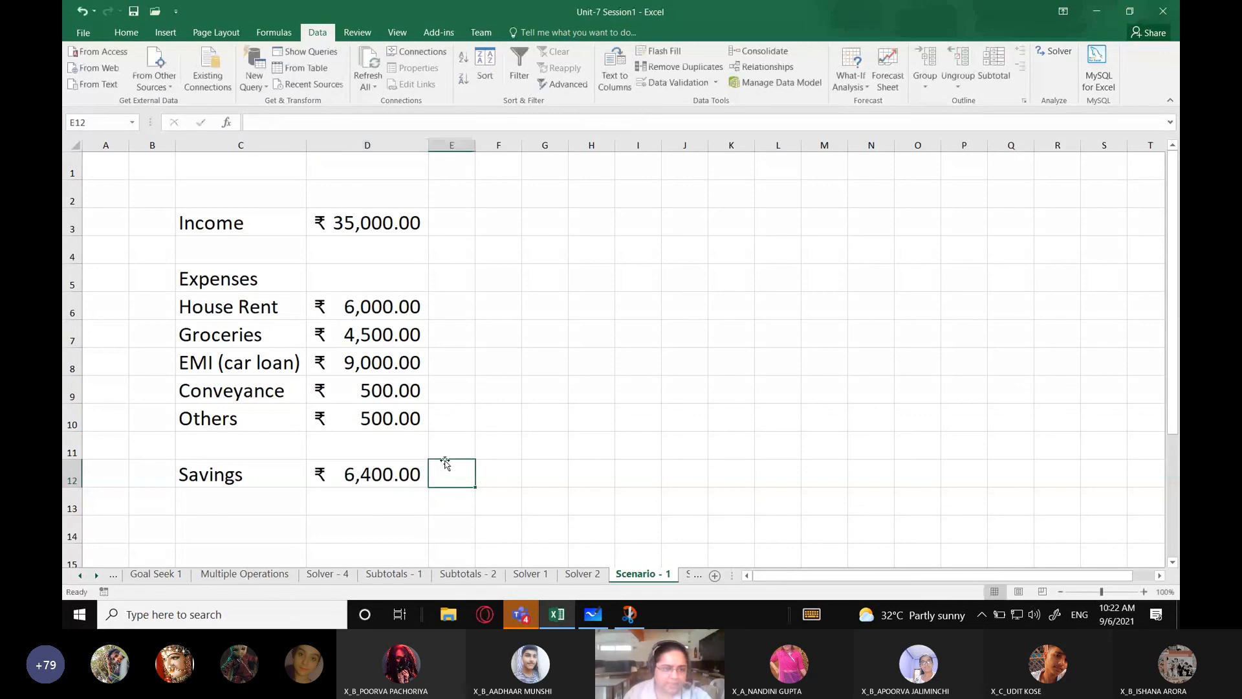
# Step: Calculate the savings in D12 as the income in D3 minus the sum of expenses D6:D10
pyautogui.press('Left')
pyautogui.write('=')
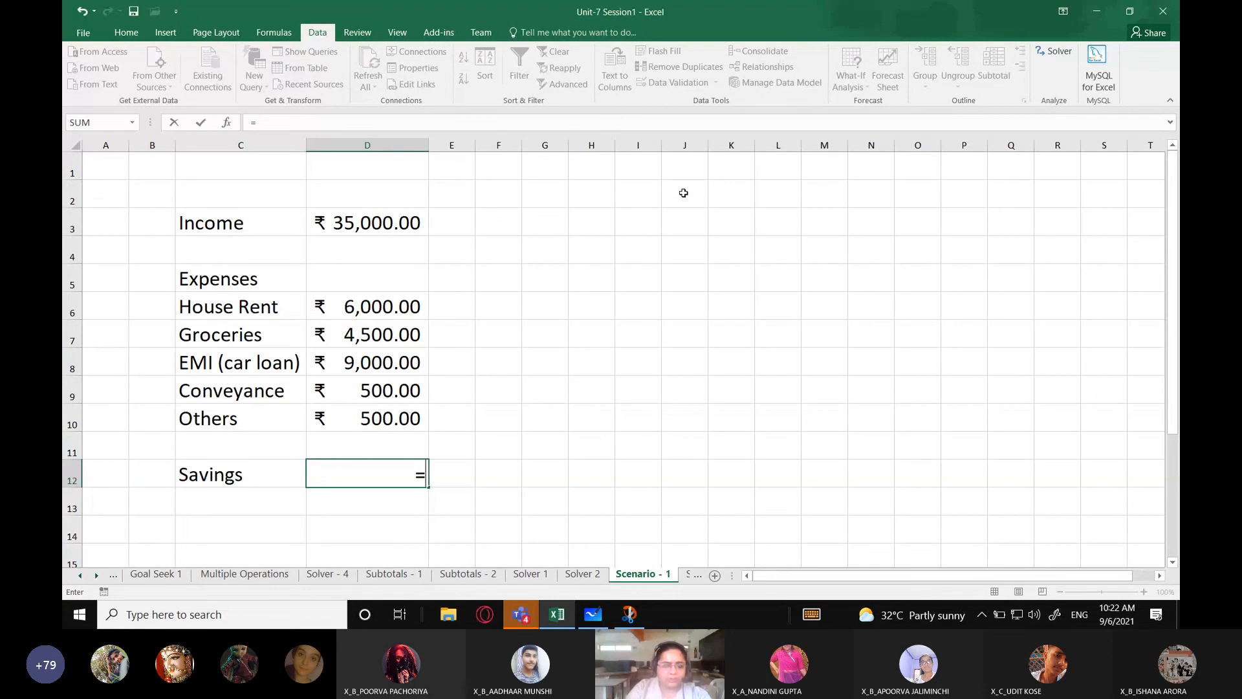
pyautogui.click(412, 220)
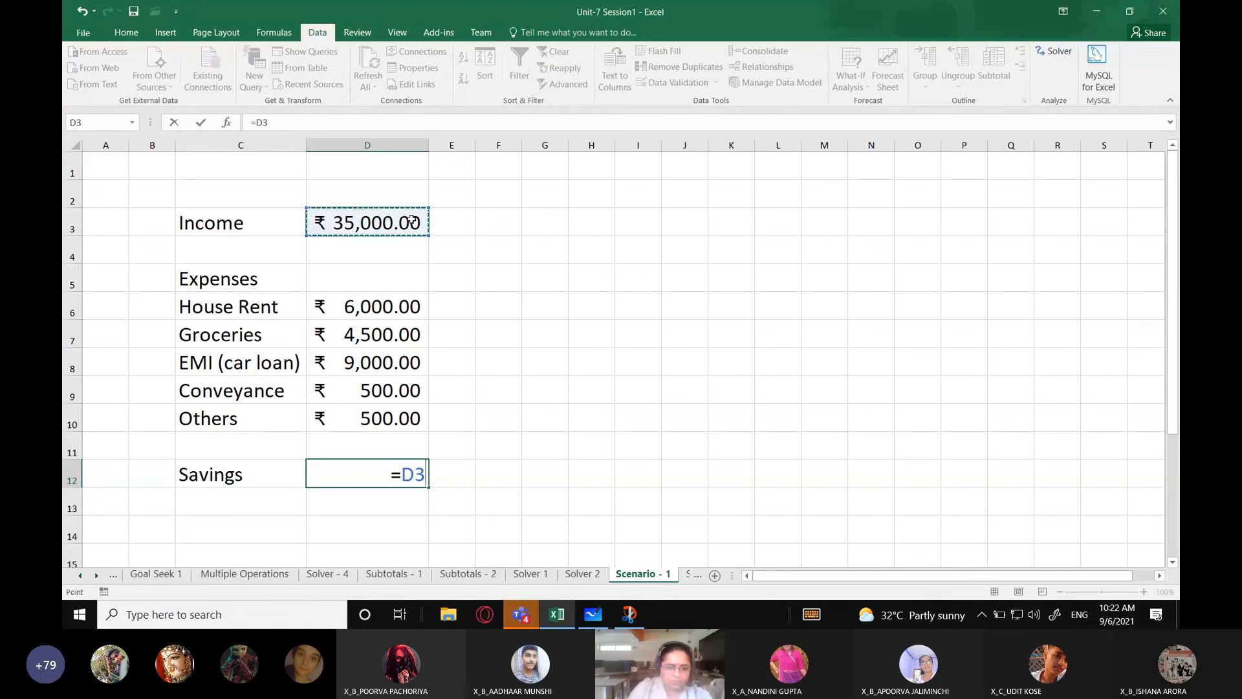
pyautogui.write('-sum(')
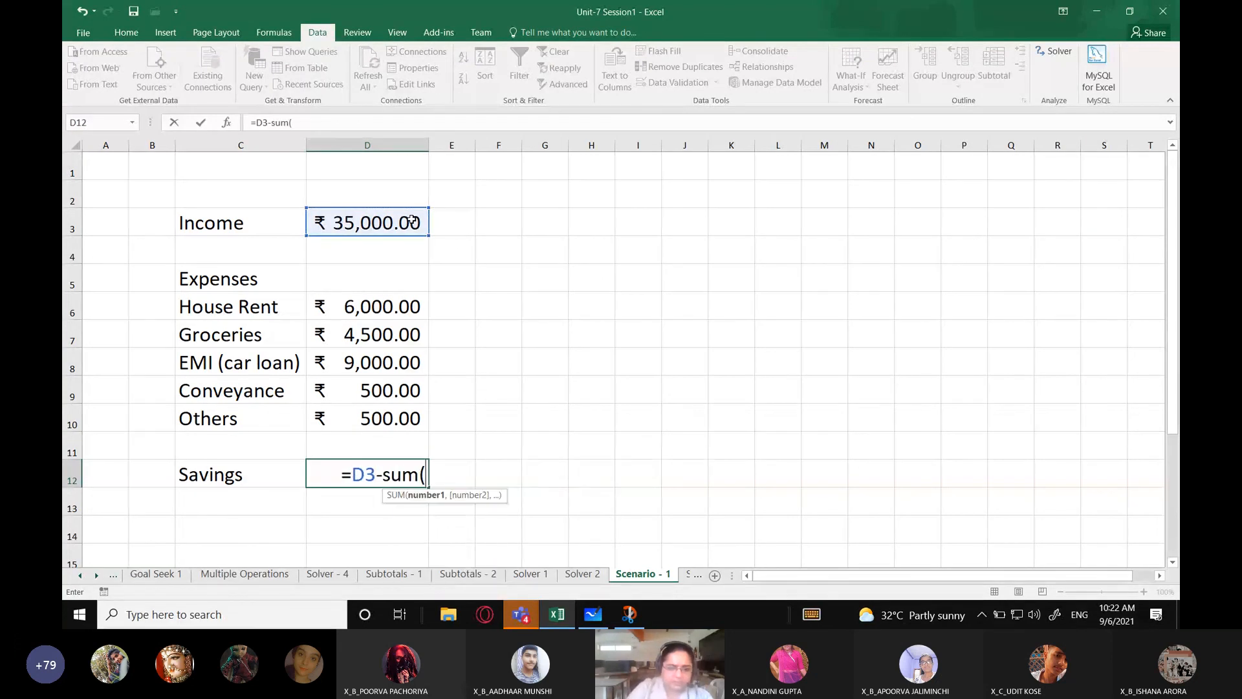
pyautogui.moveTo(362, 308); pyautogui.dragTo(369, 409)
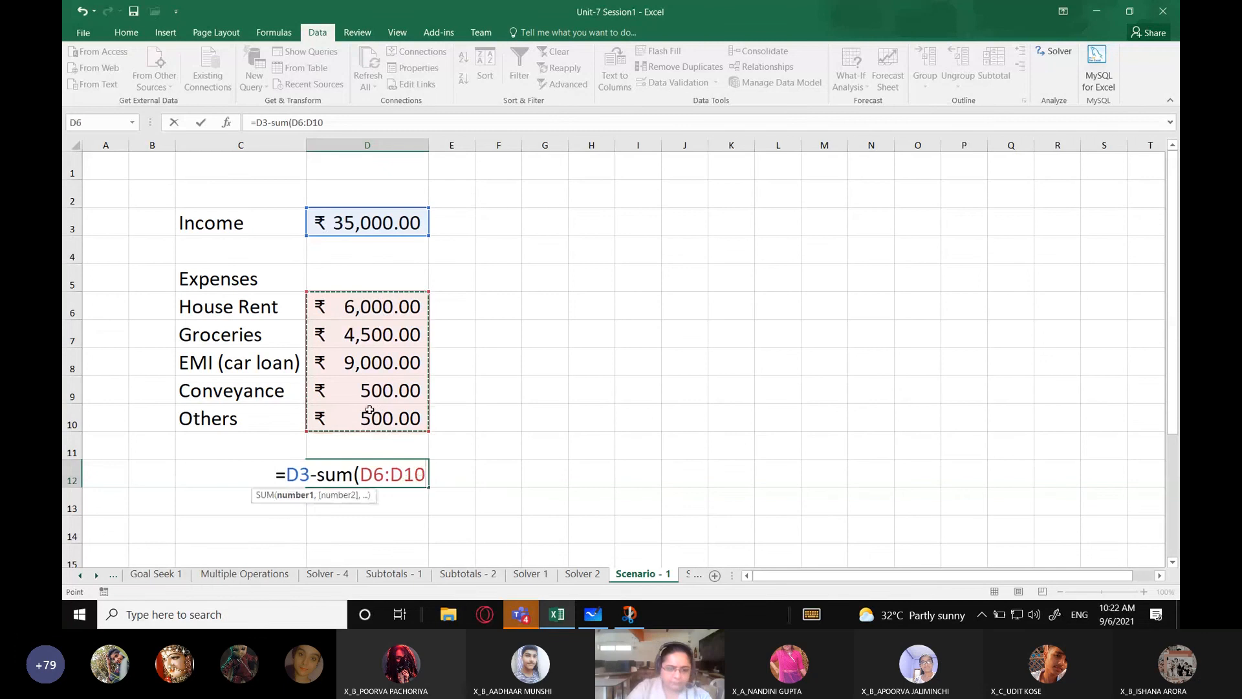
pyautogui.press('Return')
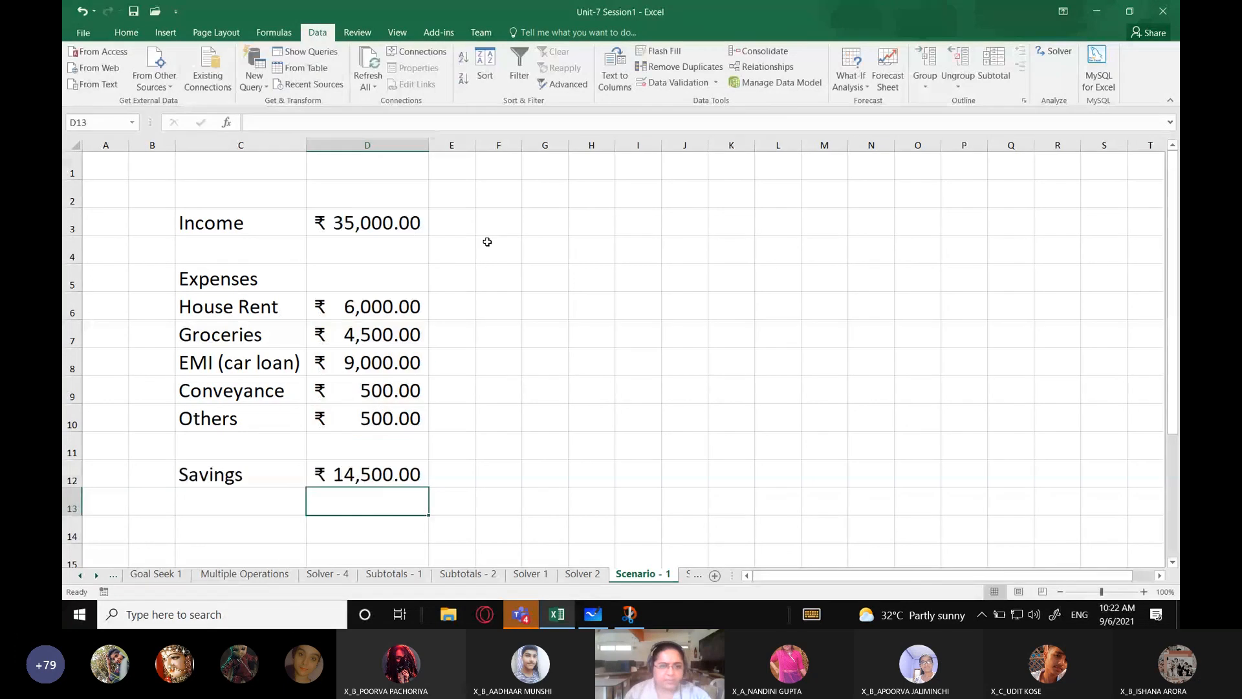
# Step: Open the Scenario Manager and show the Normal_Savings, Max_Savings and Low_Savings scenarios in turn to see the recalculated savings
pyautogui.click(409, 235)
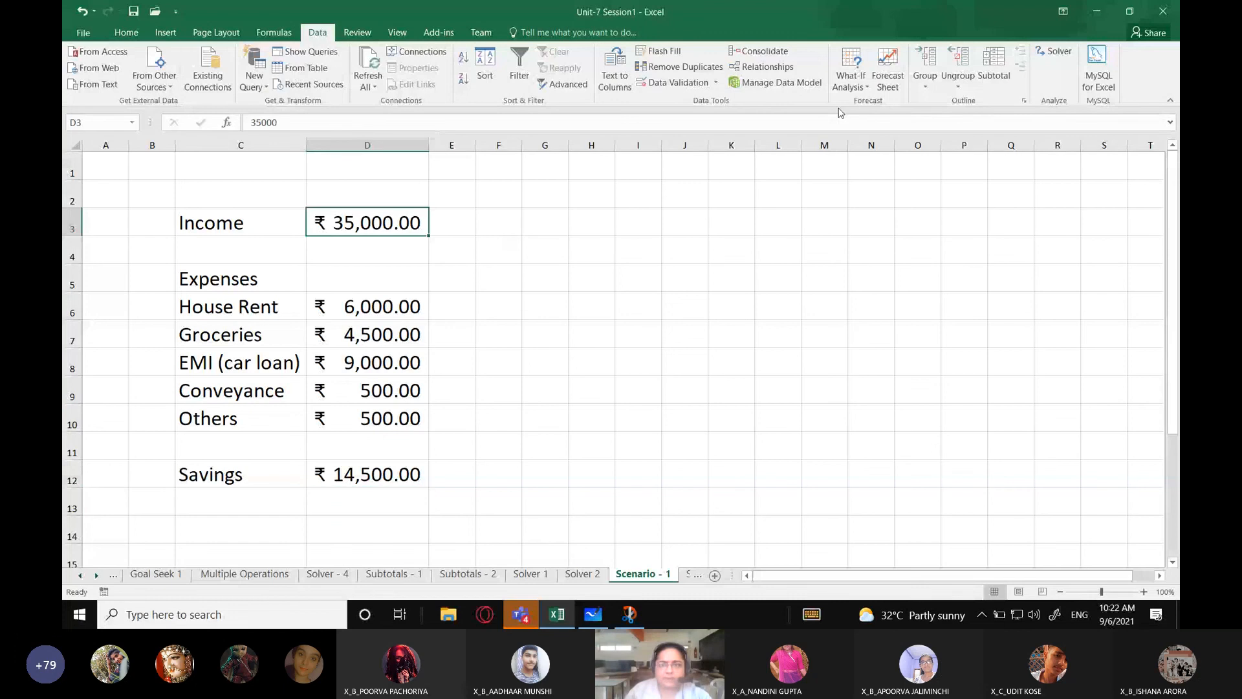
pyautogui.click(852, 78)
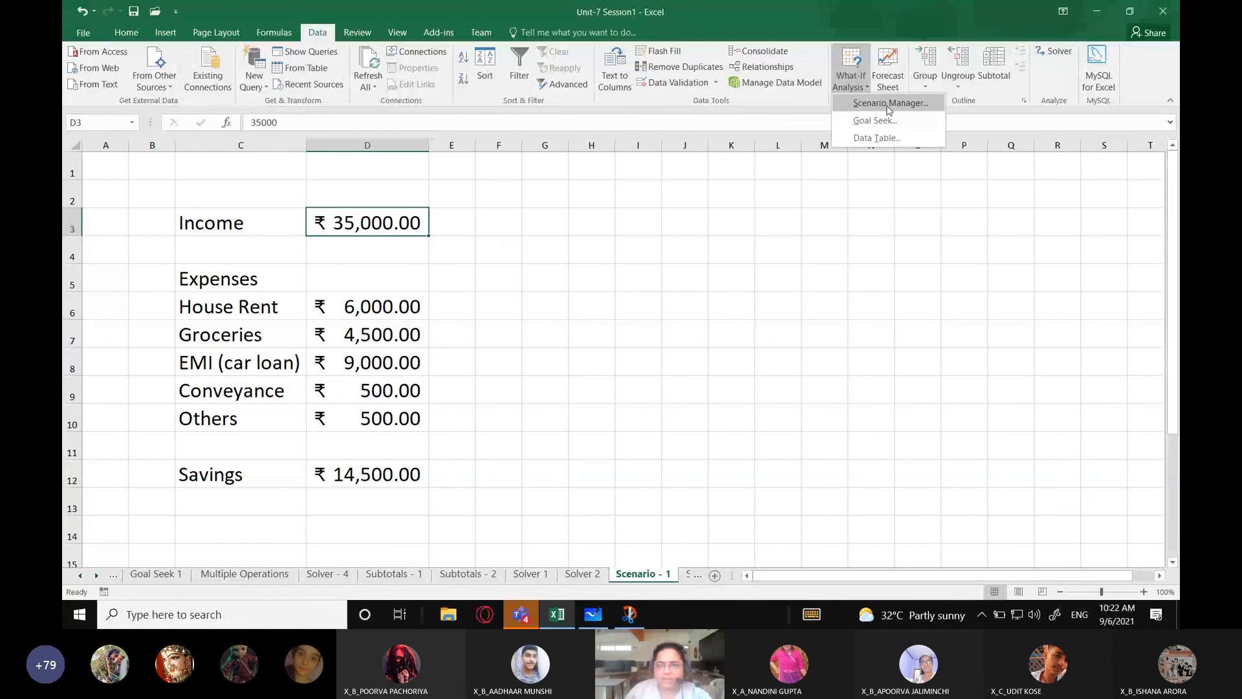
pyautogui.click(889, 103)
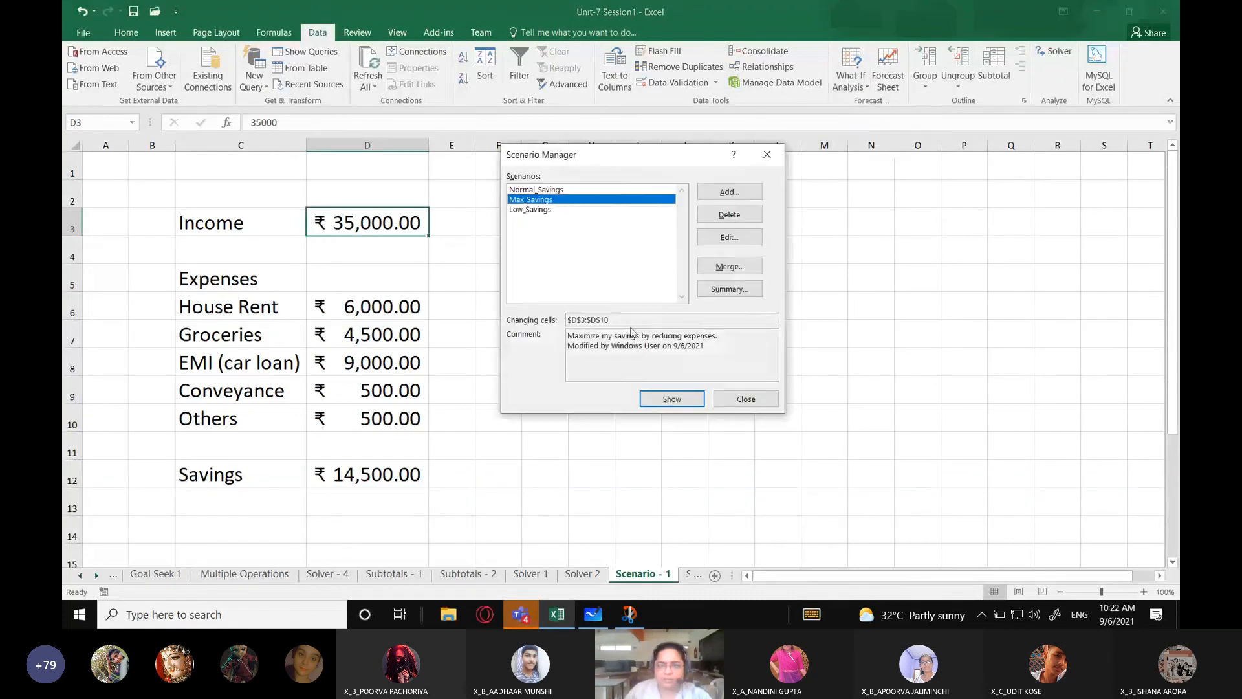
pyautogui.click(662, 396)
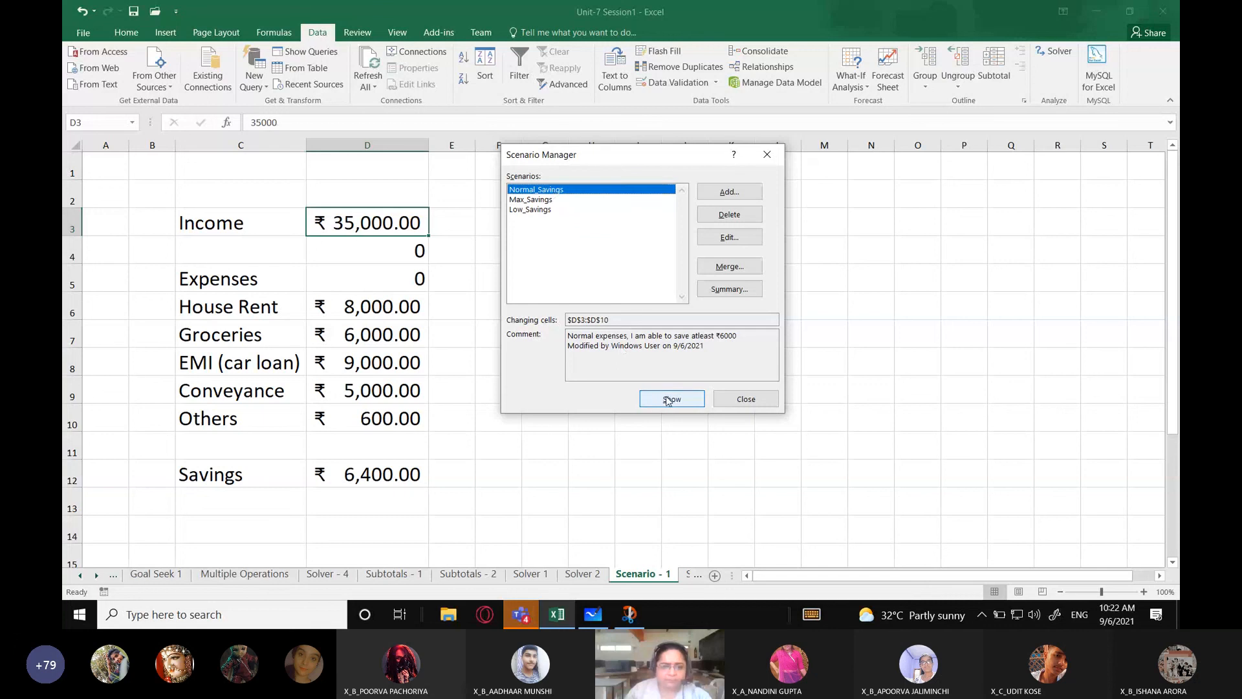
pyautogui.click(546, 199)
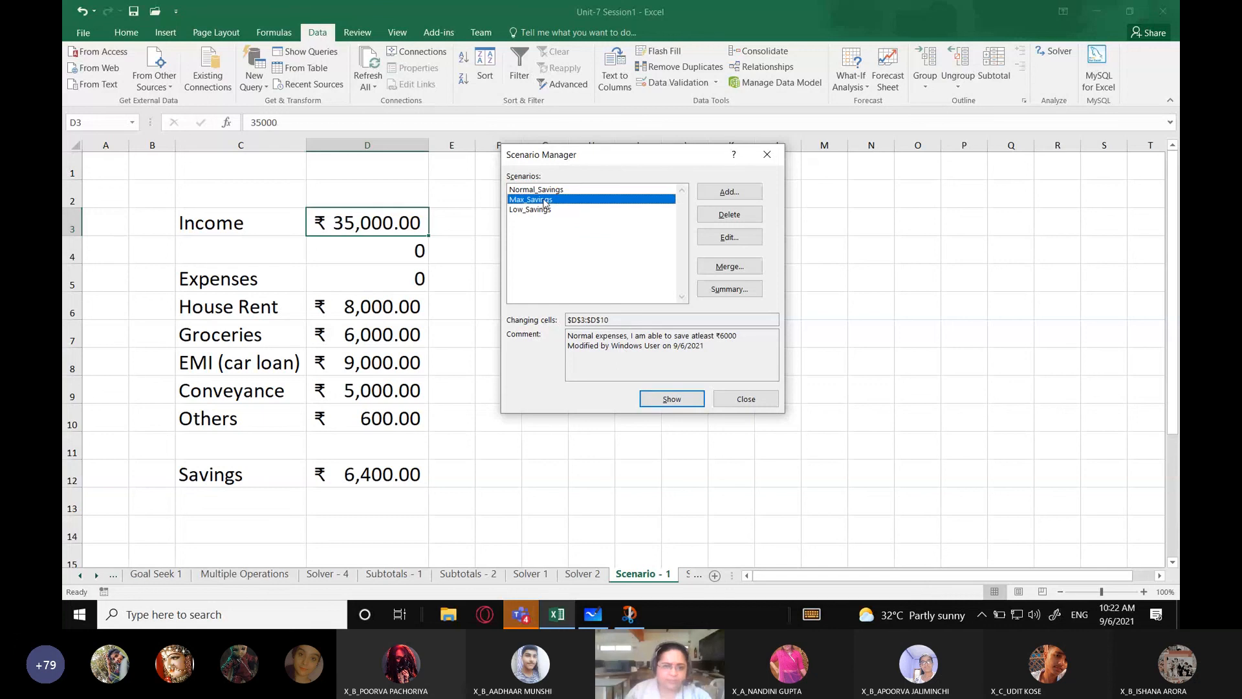
pyautogui.click(673, 399)
pyautogui.click(571, 209)
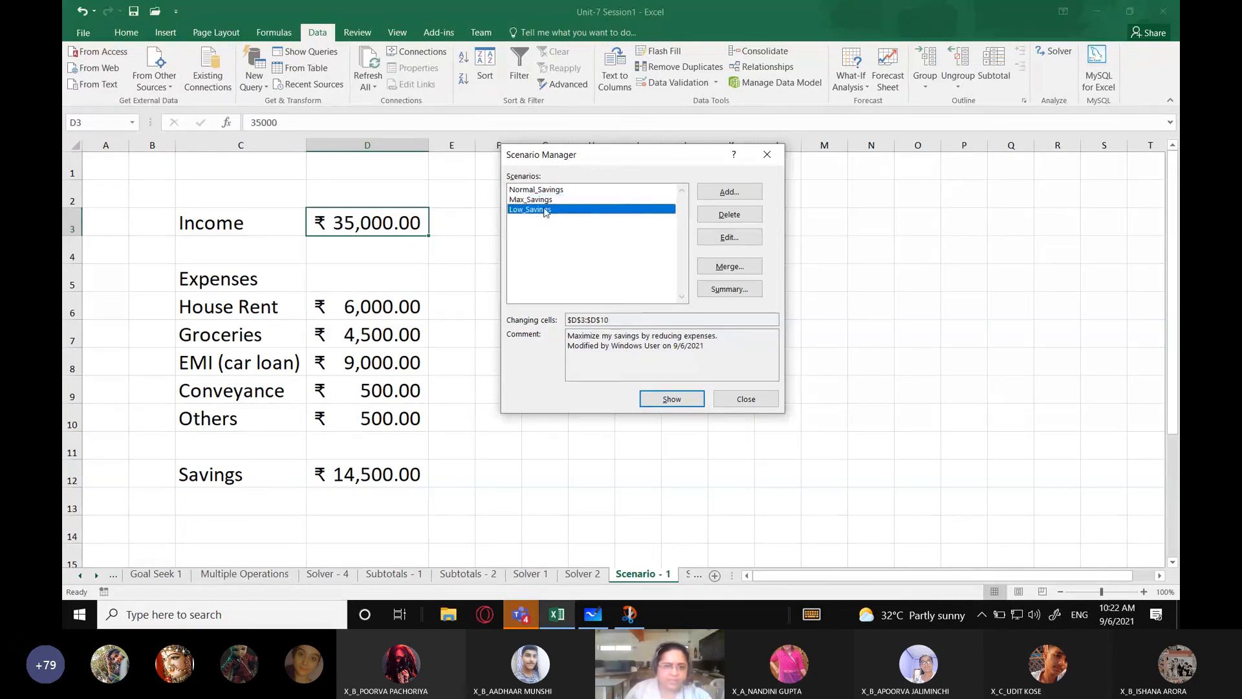
pyautogui.click(672, 400)
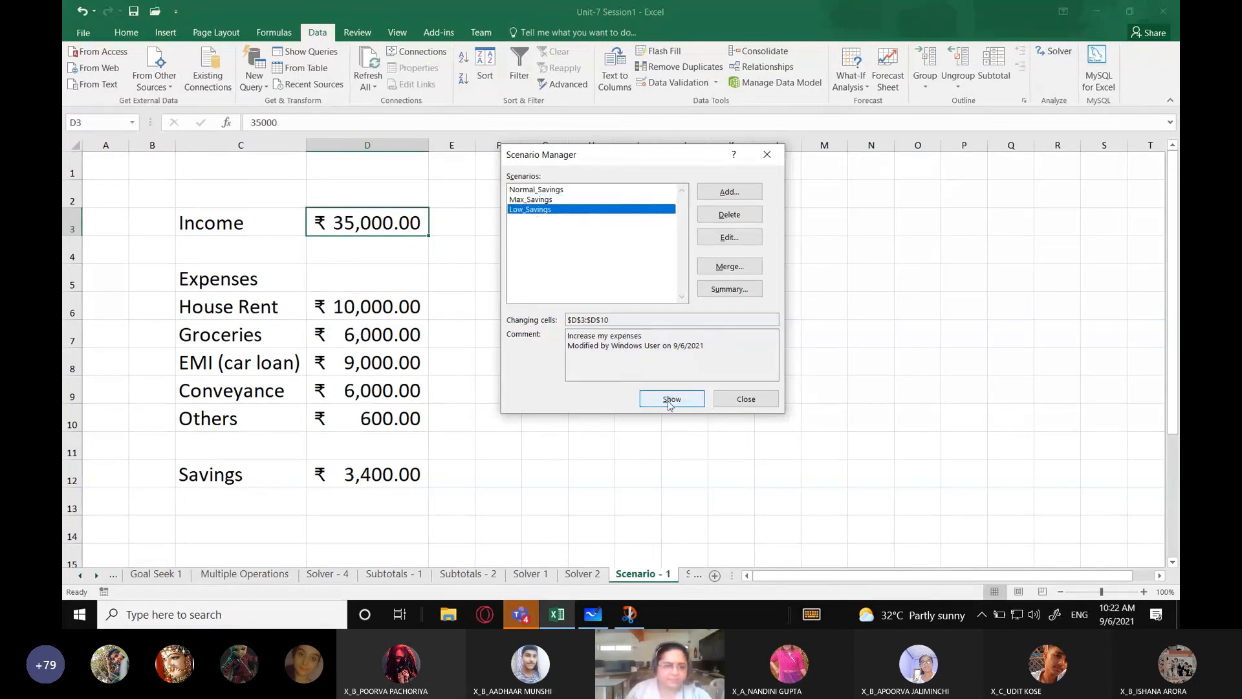
# Step: Show all three scenarios once more from Normal_Savings to Low_Savings, compare their expenses and savings, and close the Scenario Manager
pyautogui.click(540, 190)
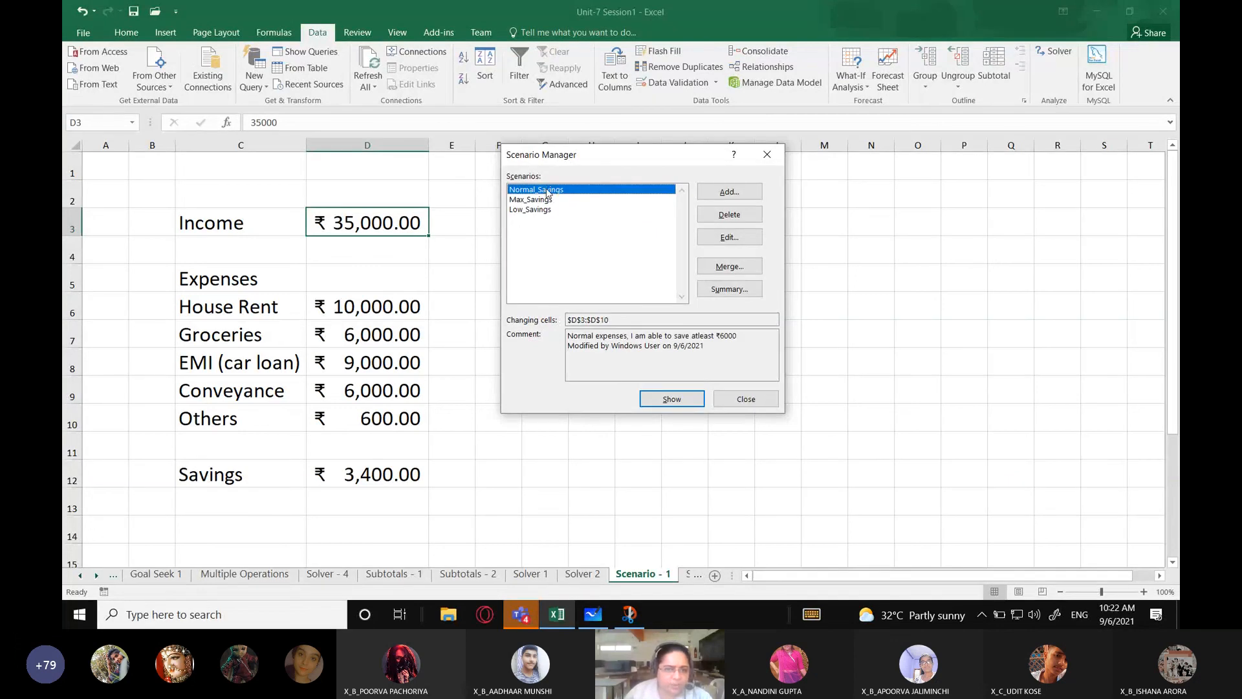
pyautogui.doubleClick(547, 191)
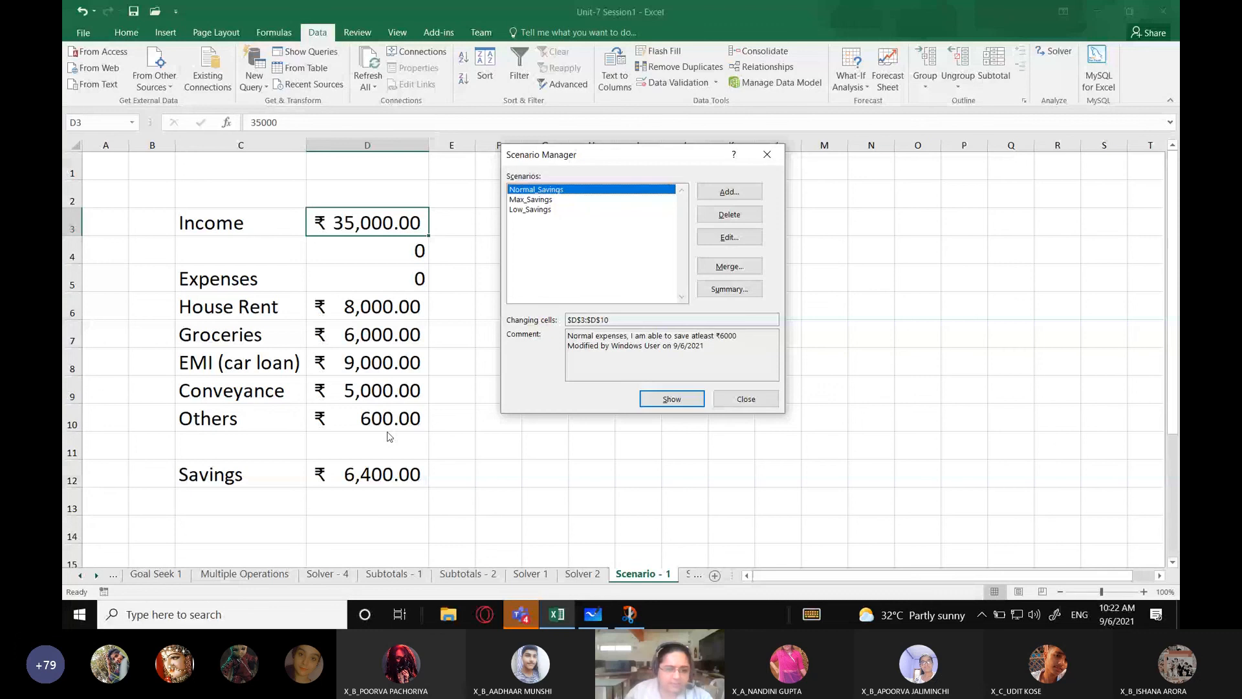
pyautogui.click(529, 200)
pyautogui.click(672, 400)
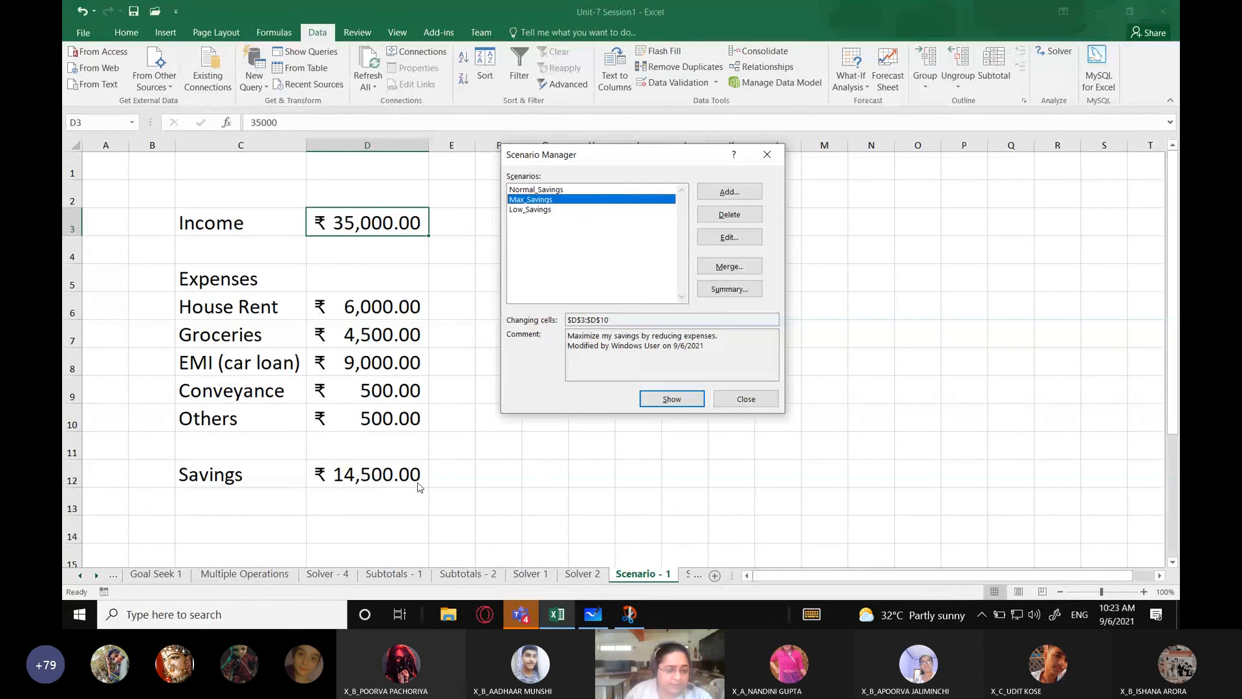
pyautogui.click(528, 210)
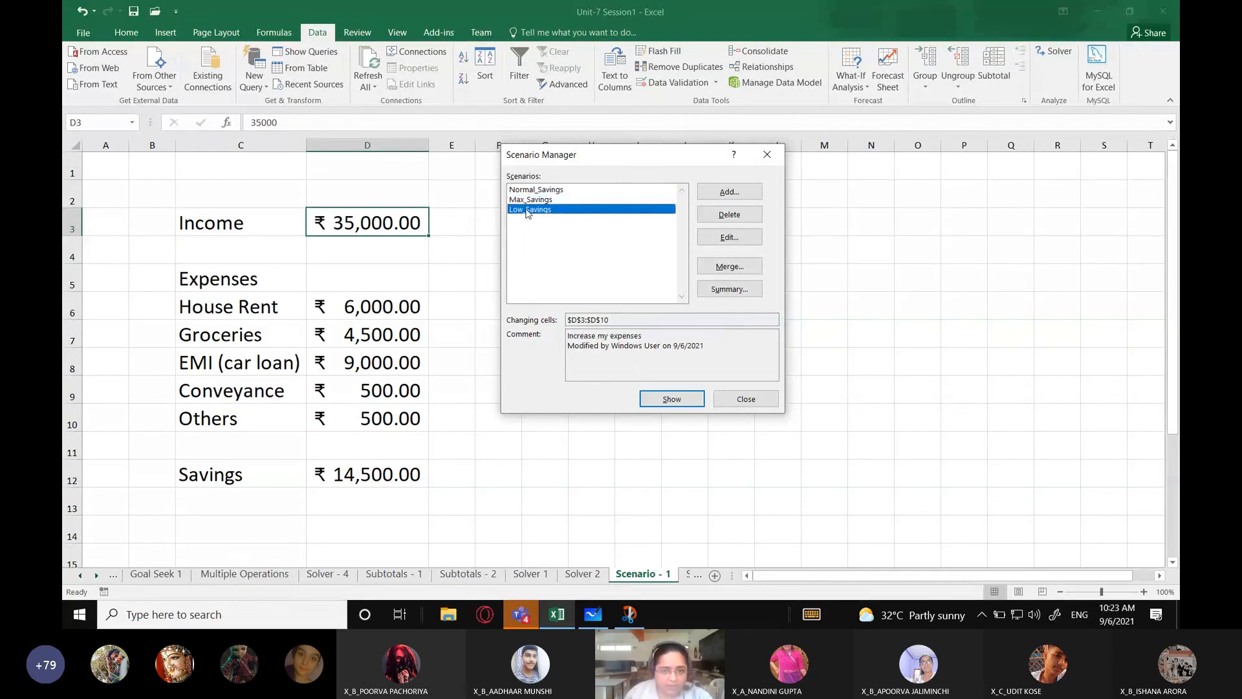
pyautogui.click(644, 400)
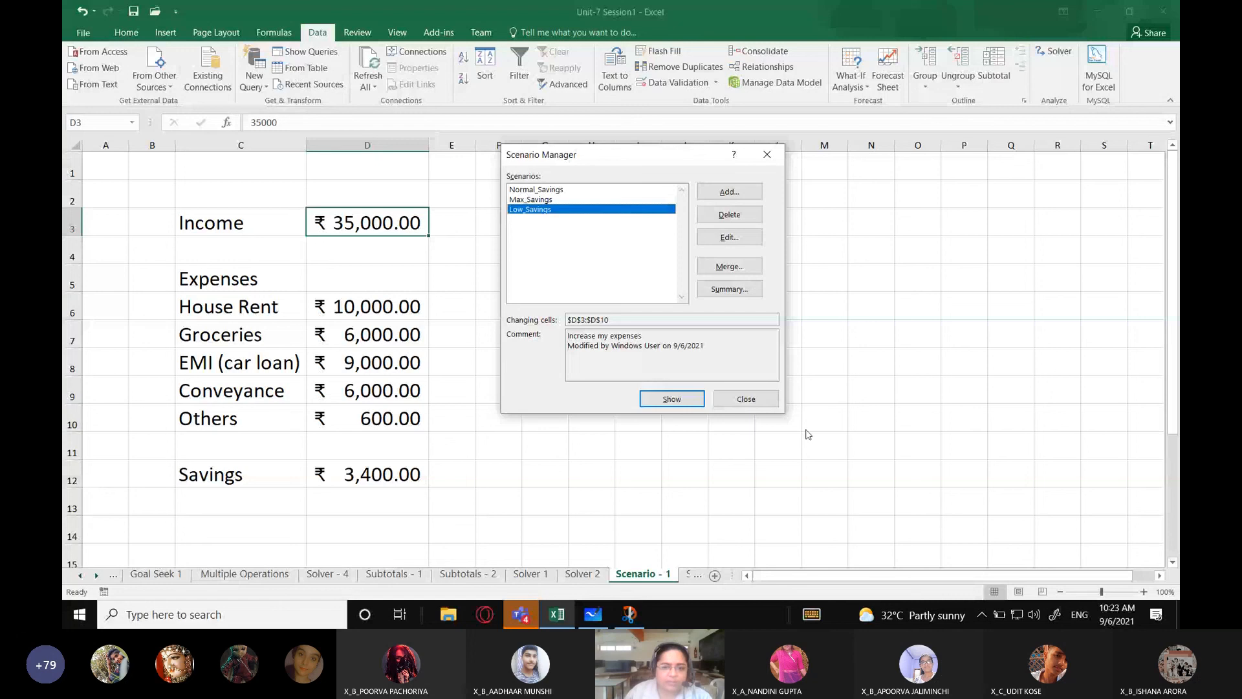
pyautogui.click(747, 398)
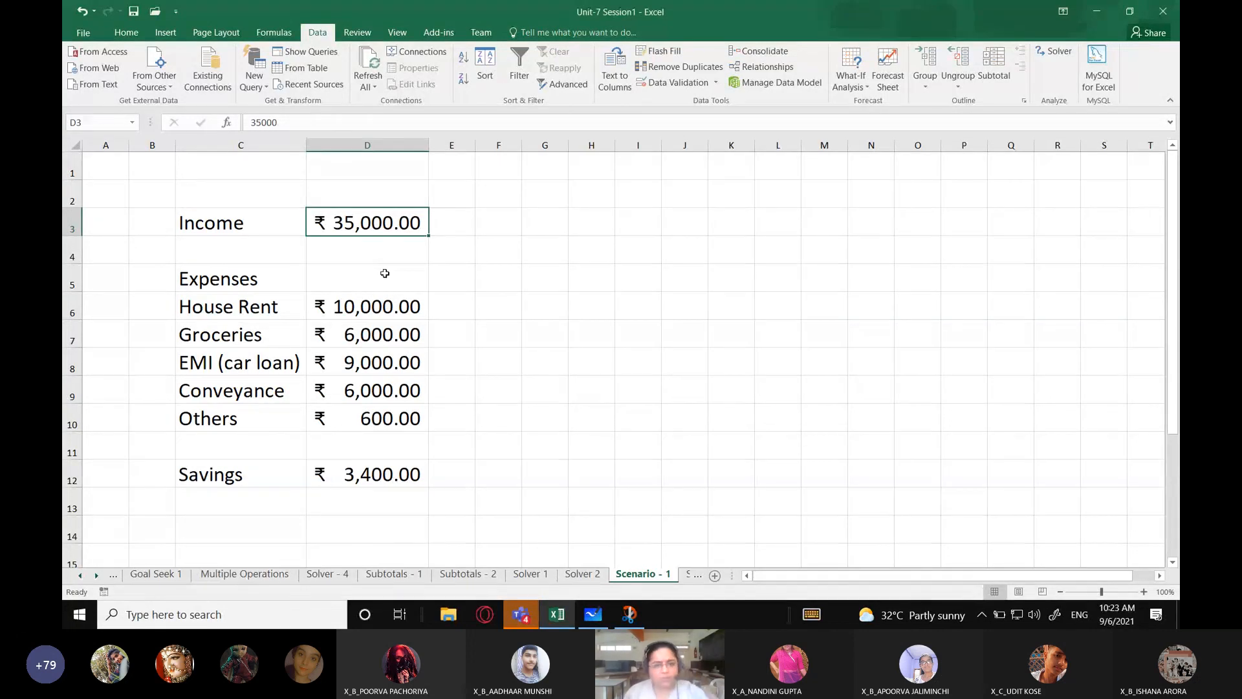
# Step: Reopen the Scenario Manager, go through the three listed scenarios, and show Normal_Savings in the sheet
pyautogui.click(858, 88)
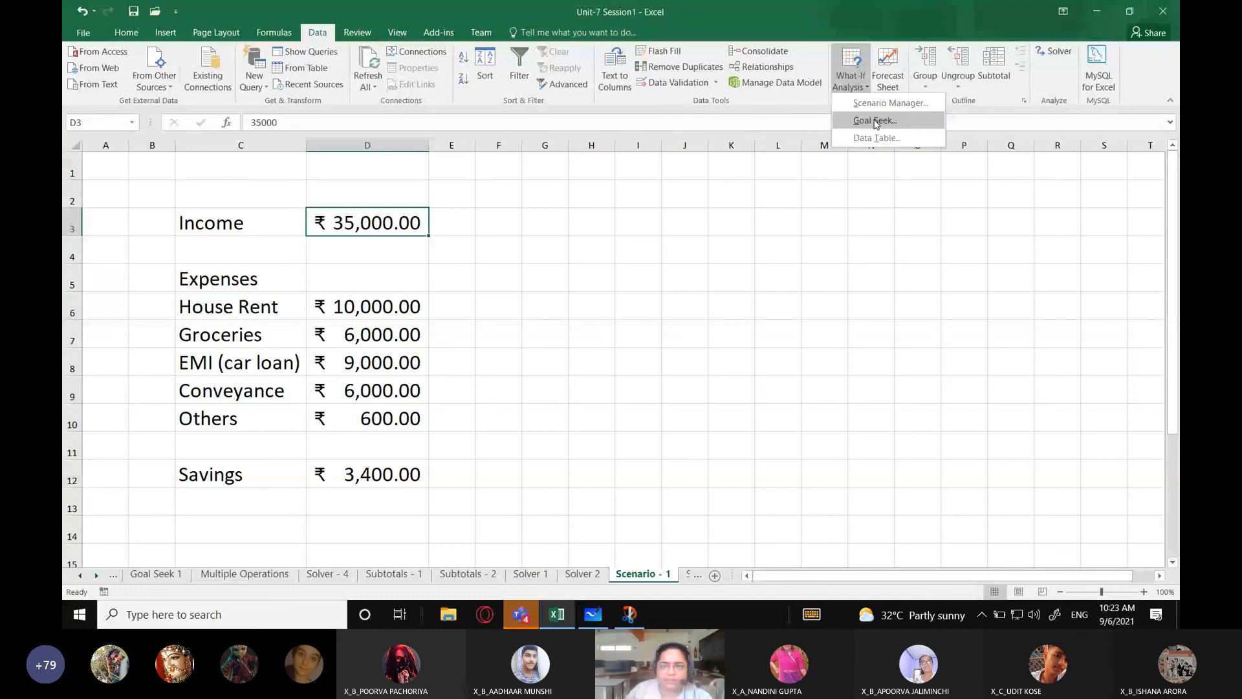
pyautogui.click(875, 104)
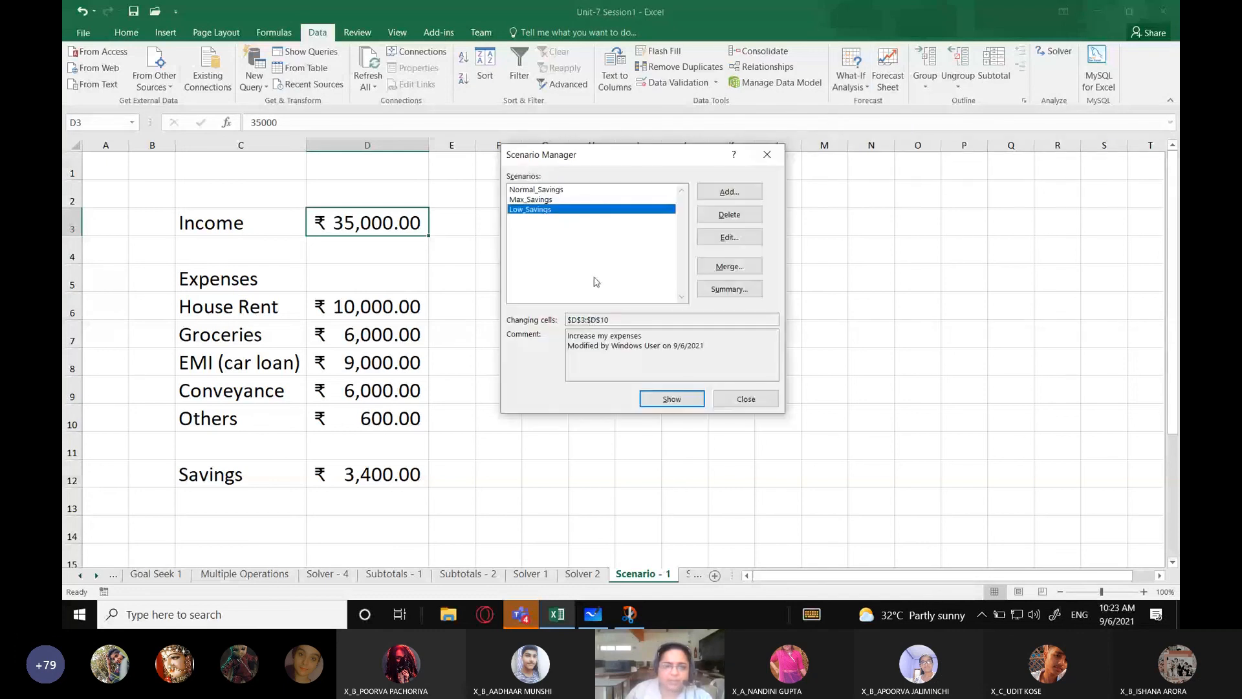
pyautogui.click(539, 190)
pyautogui.click(537, 200)
pyautogui.click(536, 210)
pyautogui.click(541, 190)
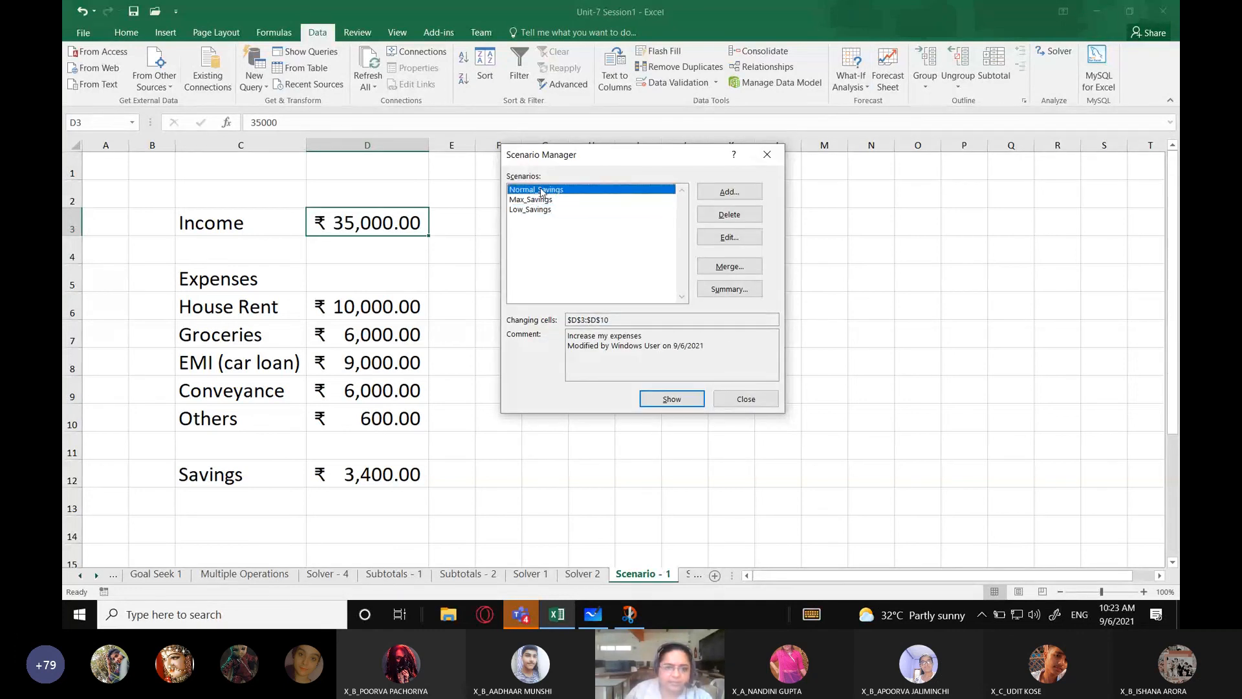
pyautogui.click(540, 200)
pyautogui.click(539, 210)
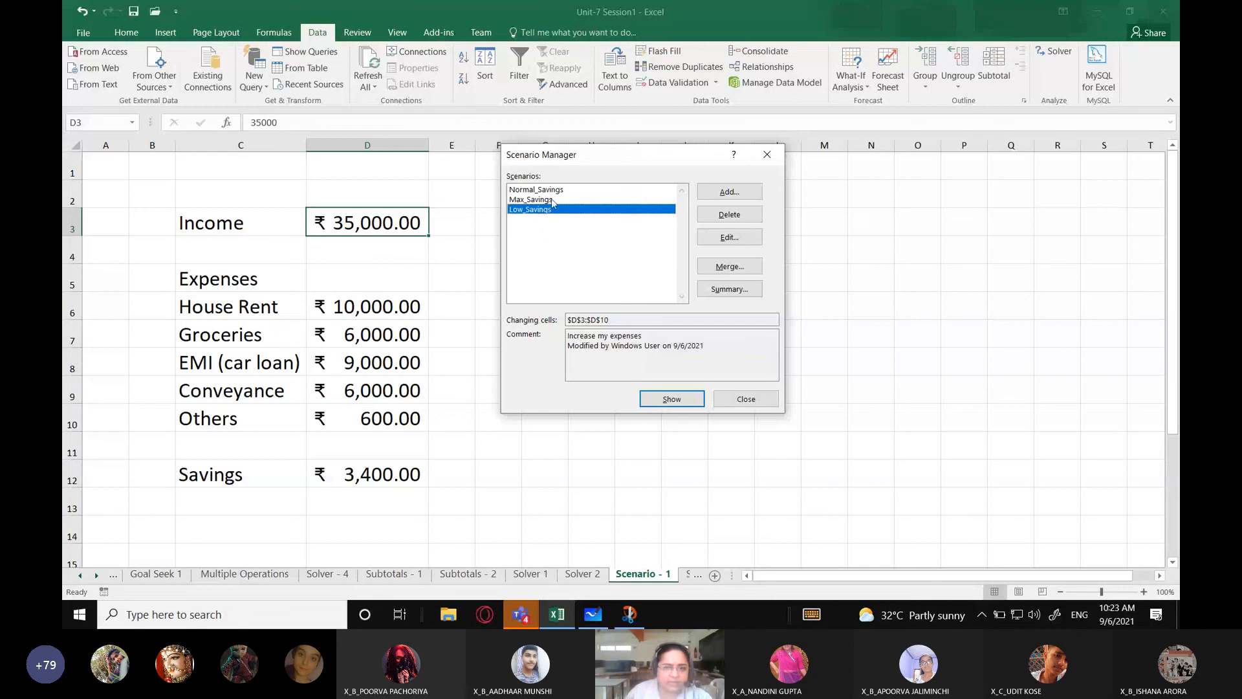
pyautogui.click(551, 200)
pyautogui.click(550, 191)
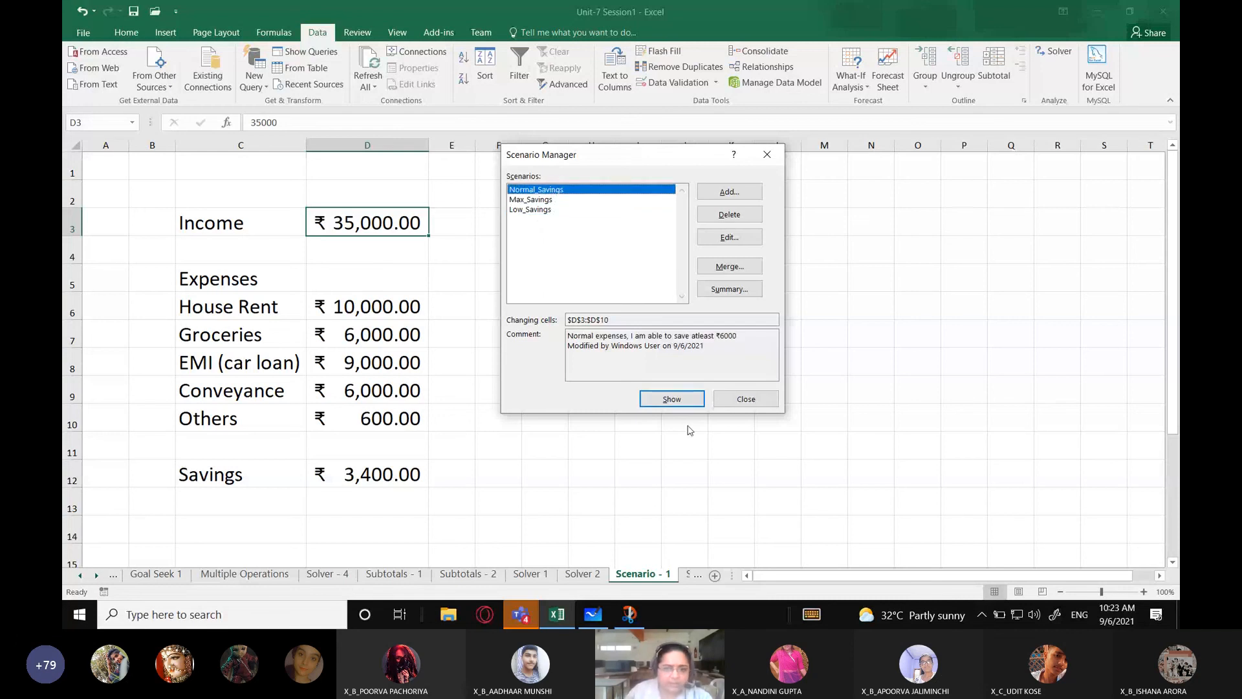
pyautogui.click(674, 401)
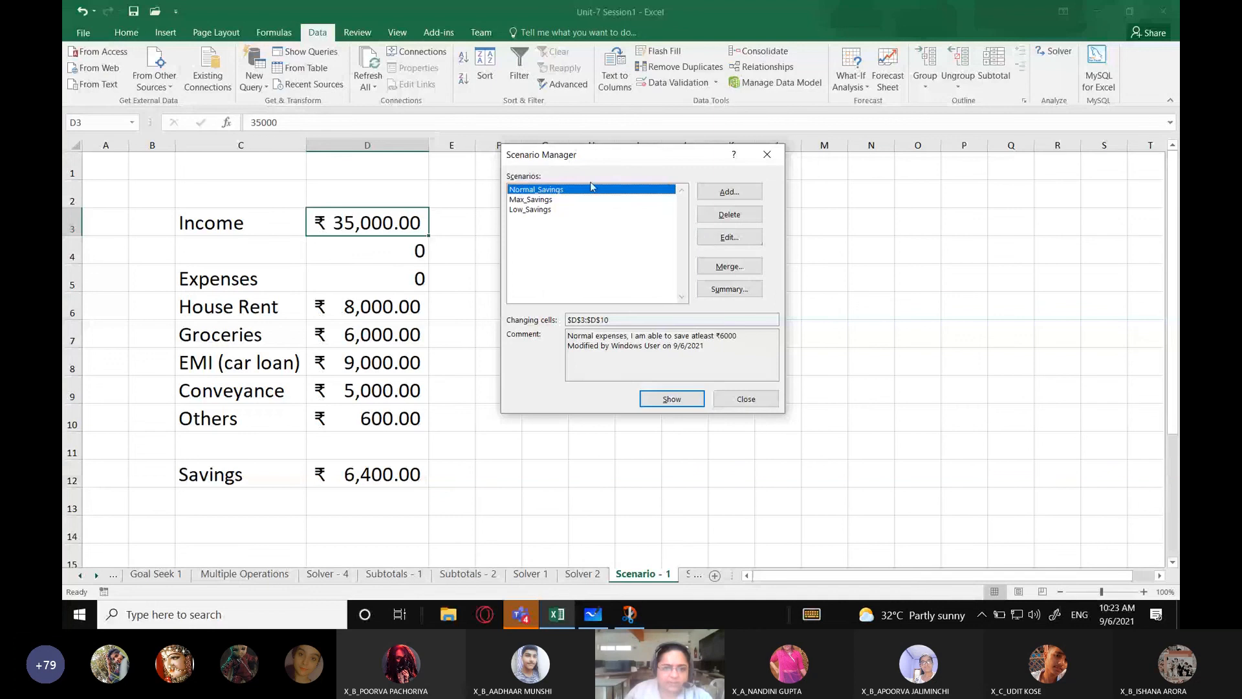
# Step: Review the settings and cell values of the Normal_Savings scenario, accept them as they are, and close the Scenario Manager
pyautogui.click(729, 237)
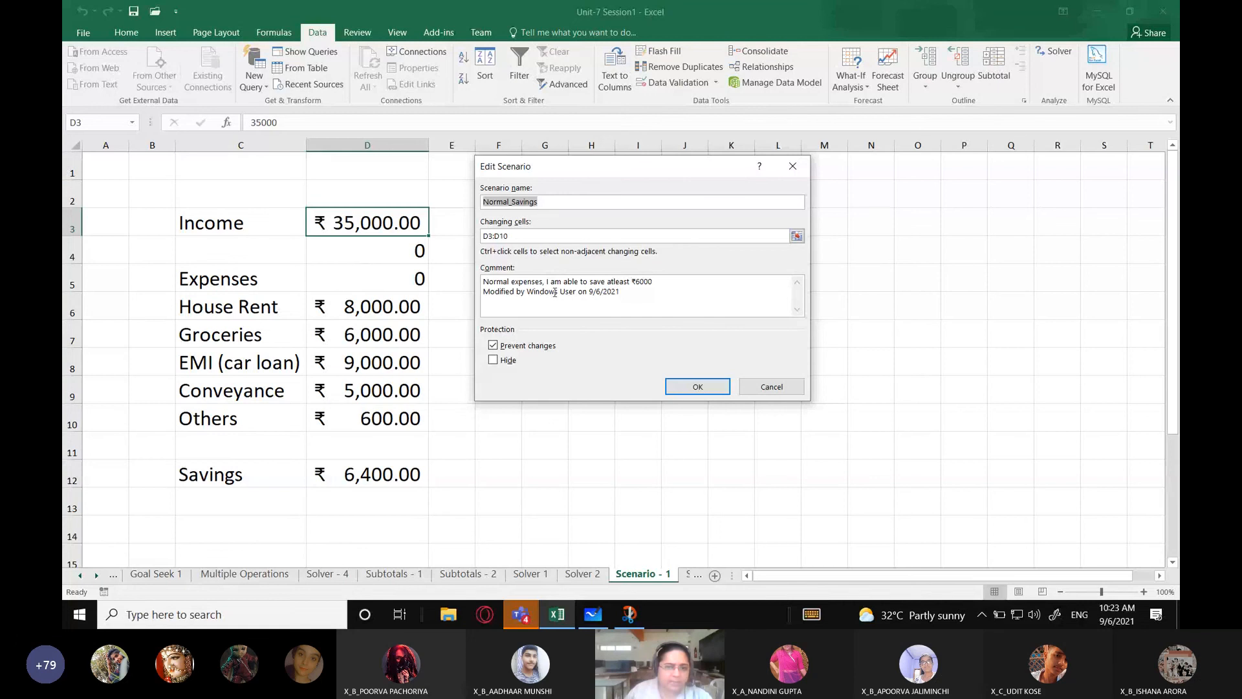
pyautogui.click(694, 386)
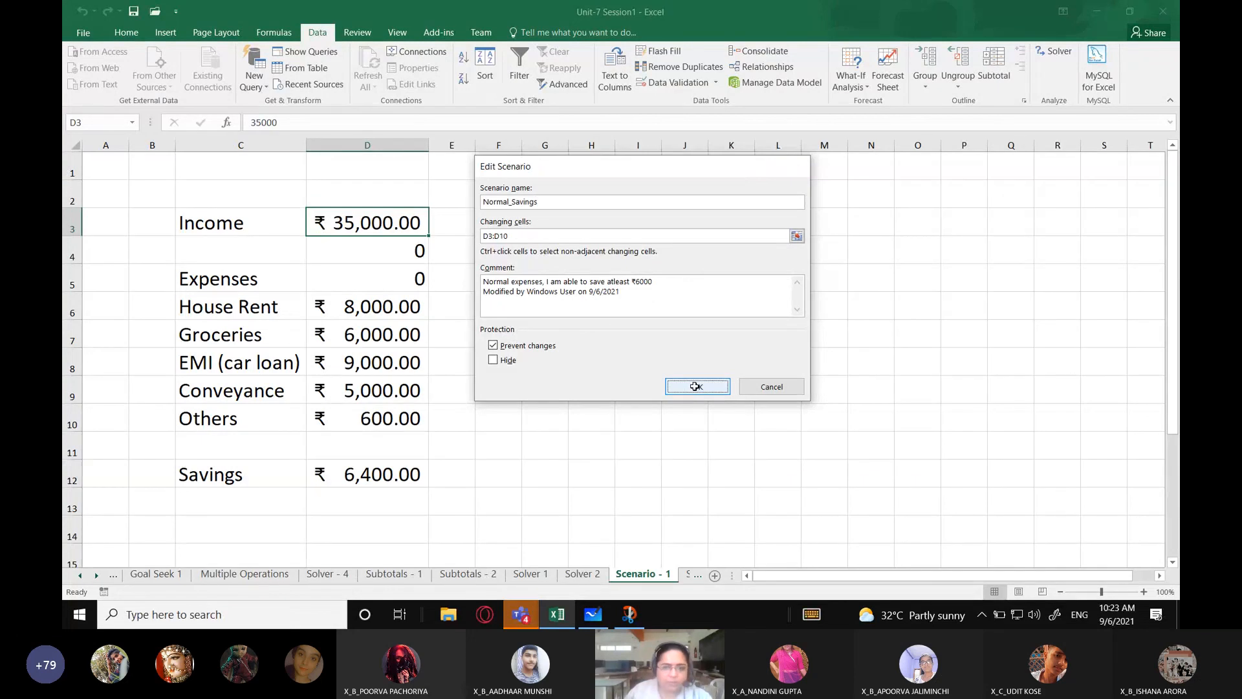
pyautogui.moveTo(770, 265)
pyautogui.mouseDown()
pyautogui.moveTo(771, 314)
pyautogui.moveTo(770, 267)
pyautogui.mouseUp()
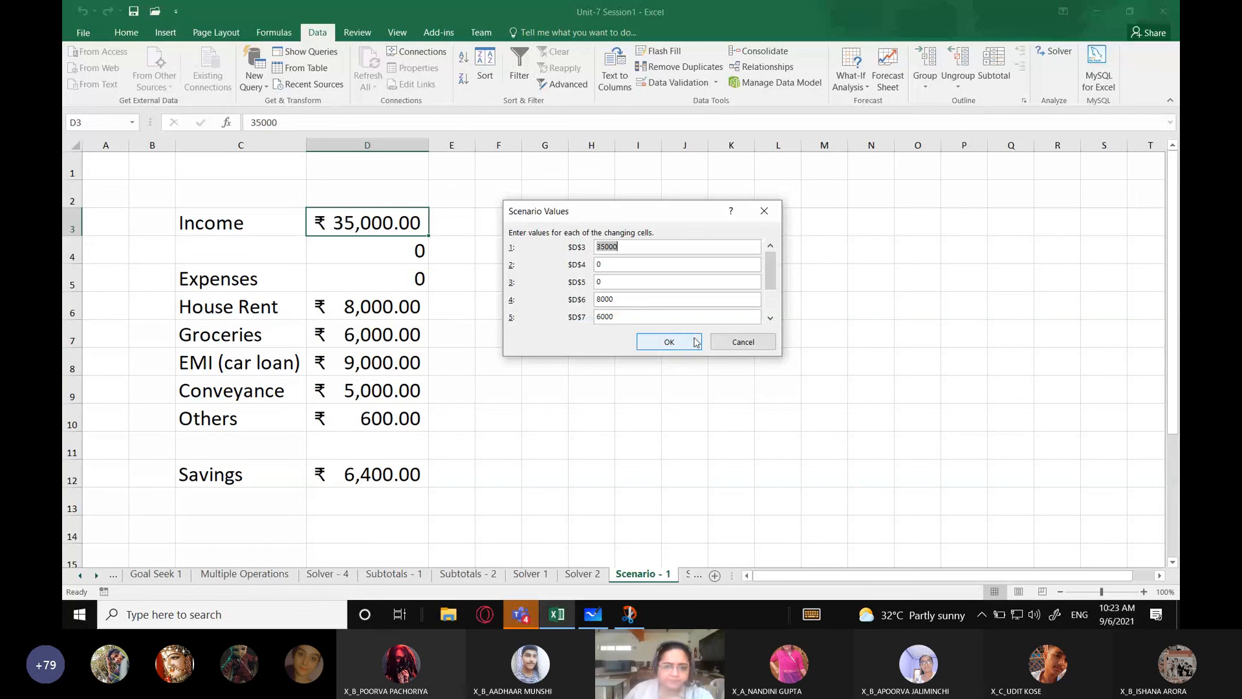
pyautogui.click(669, 342)
pyautogui.click(745, 402)
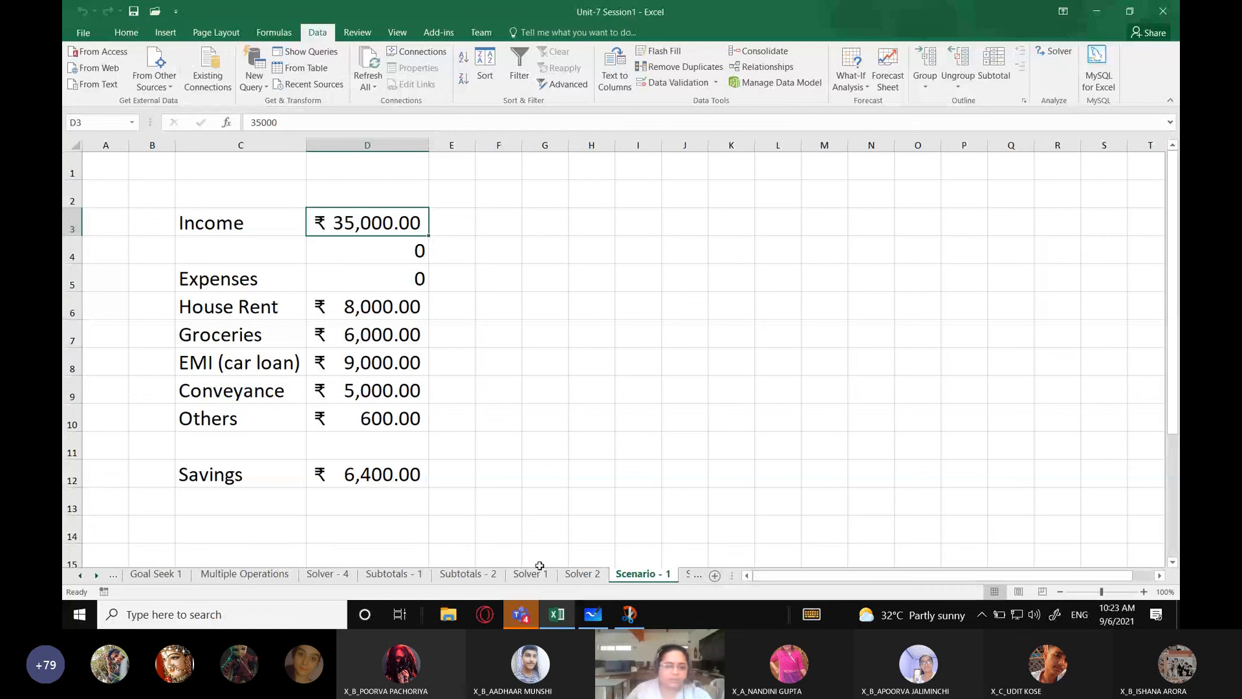
# Step: Switch to the Teams meeting window and open the additional options for its participants
pyautogui.moveTo(521, 613)
pyautogui.click(379, 530)
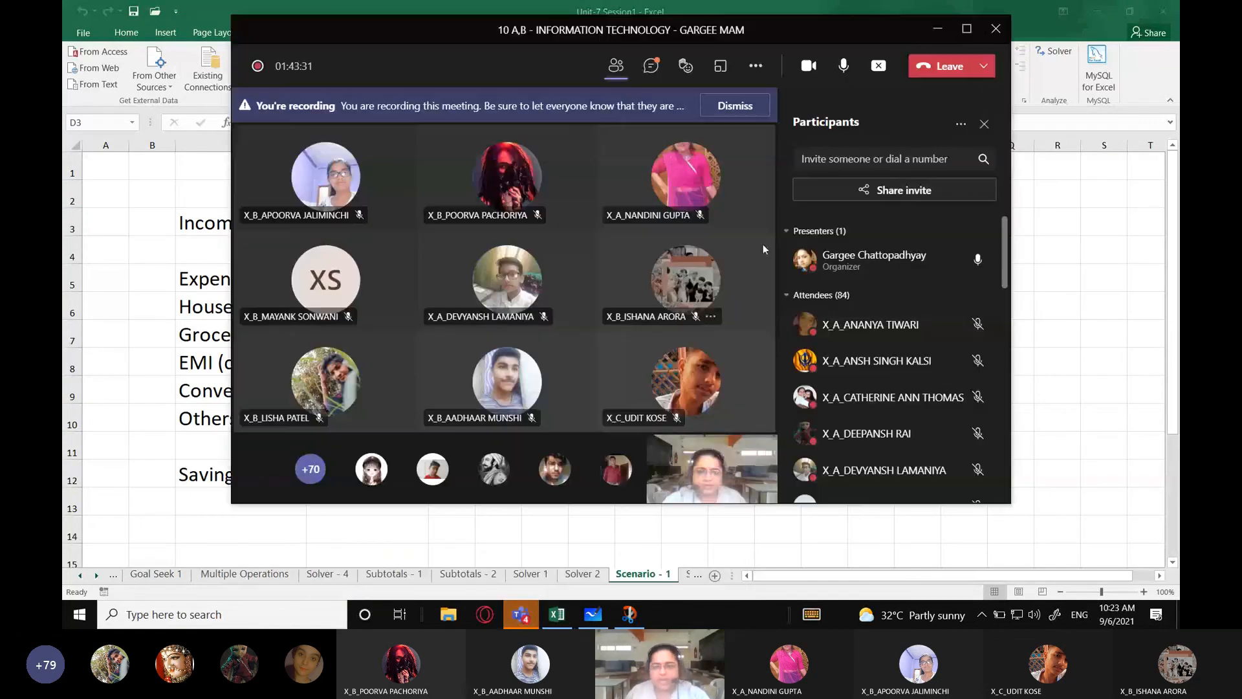
pyautogui.click(961, 124)
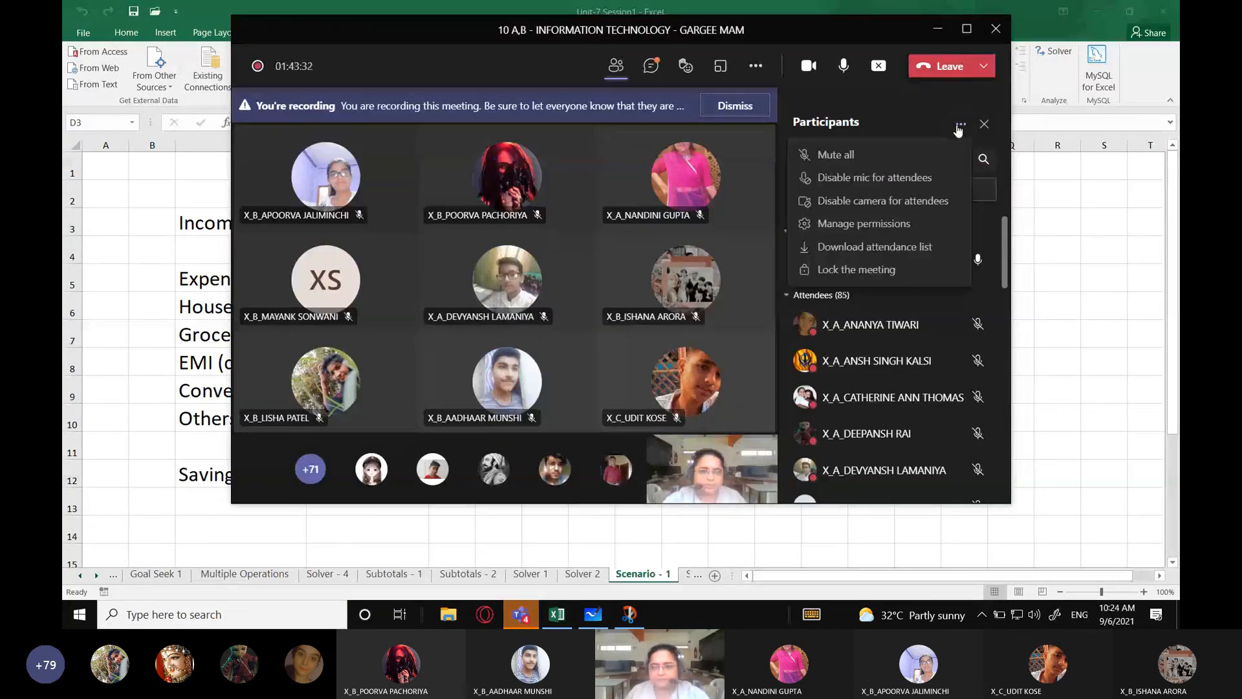